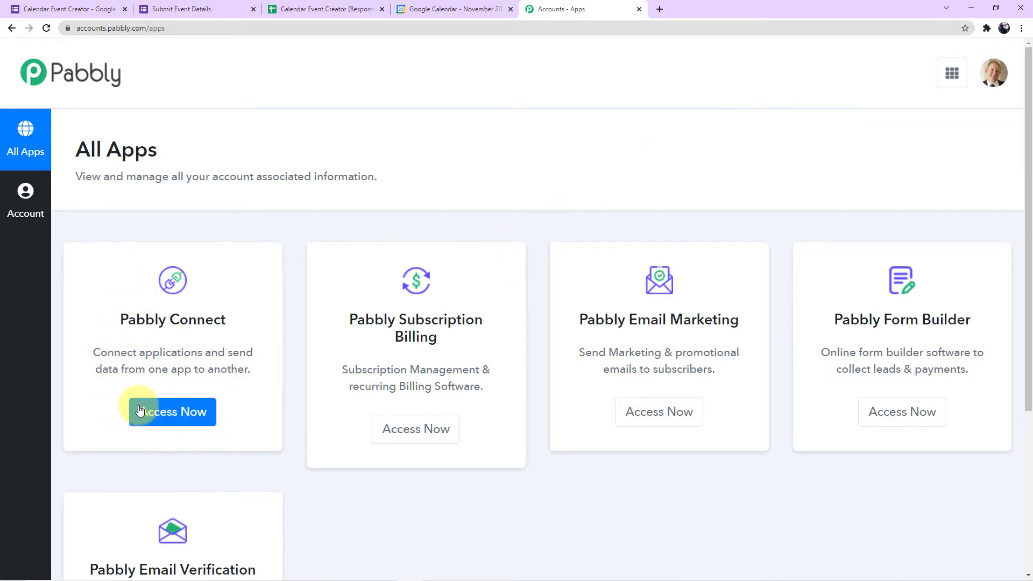
- Open Pabbly Connect's dashboard and bring up the Create Workflow name prompt
left_click(178, 419)
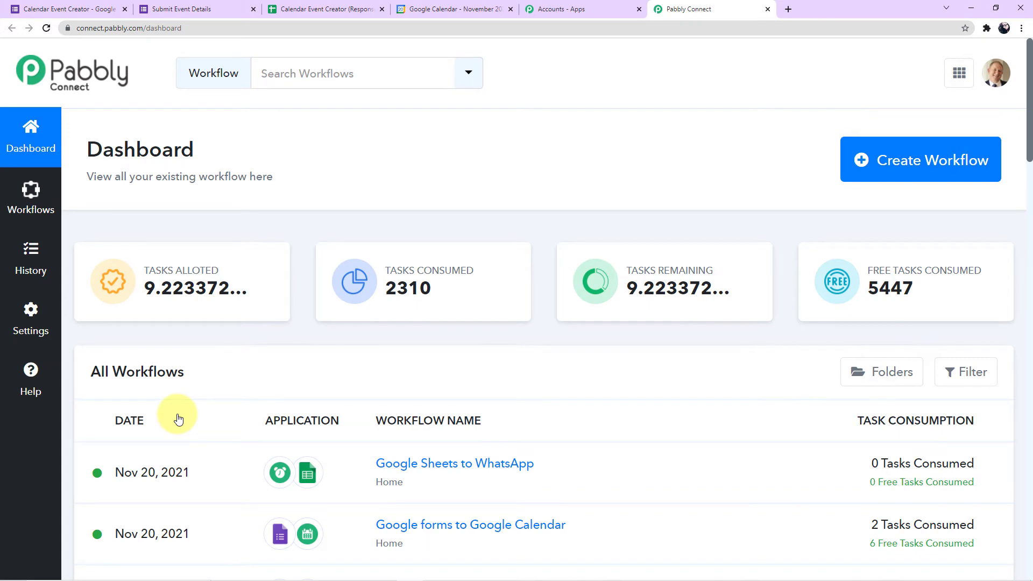
scroll(277, 422, "down", 12)
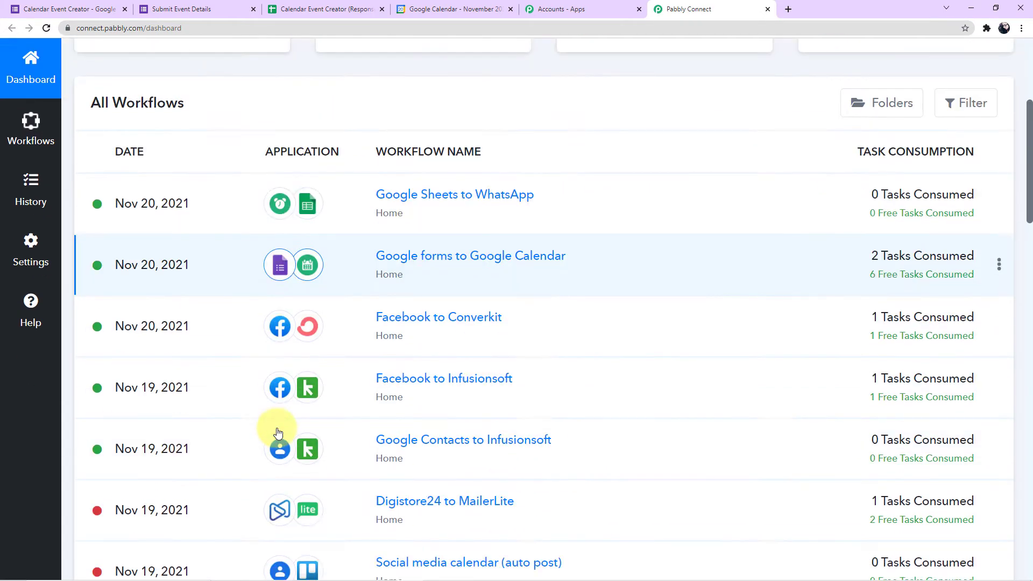
scroll(277, 421, "down", 6)
scroll(554, 533, "up", 11)
scroll(560, 510, "up", 7)
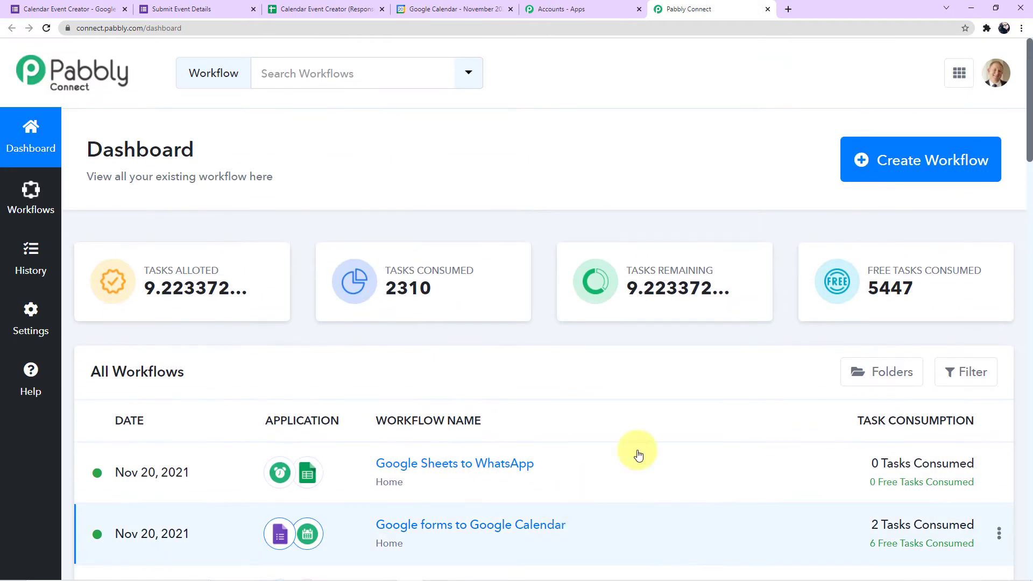
left_click(948, 166)
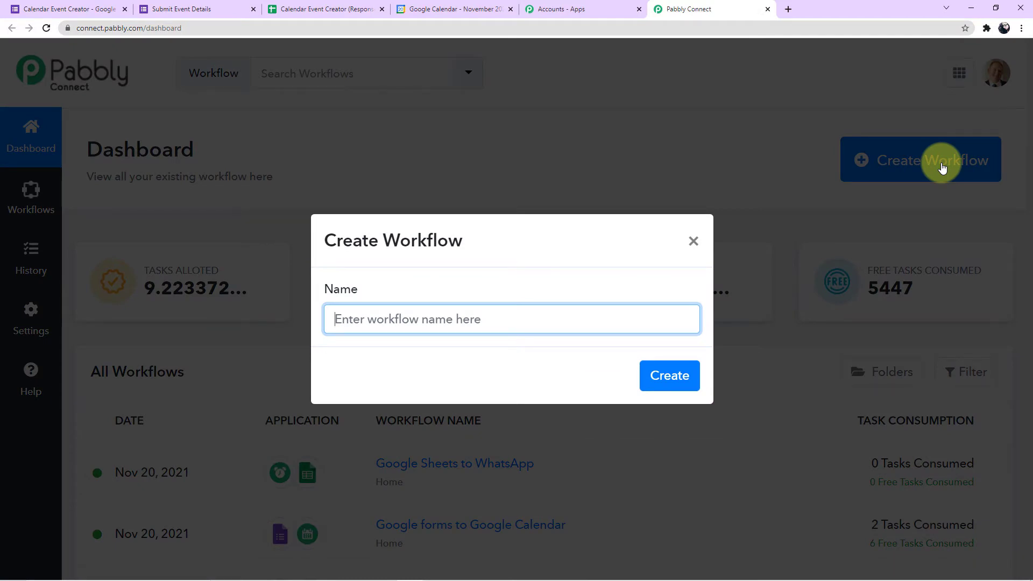
- Create the workflow named 'Send Google Forms data to Google Calendar to Create an Event'
type("Send Google Forms data to Google Calendar to Create an Event")
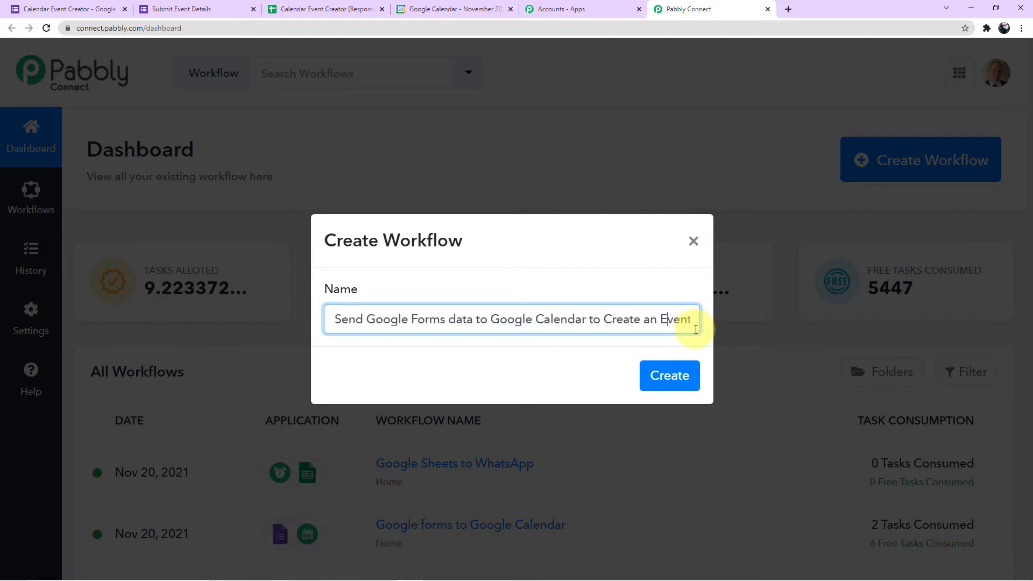
left_click(668, 376)
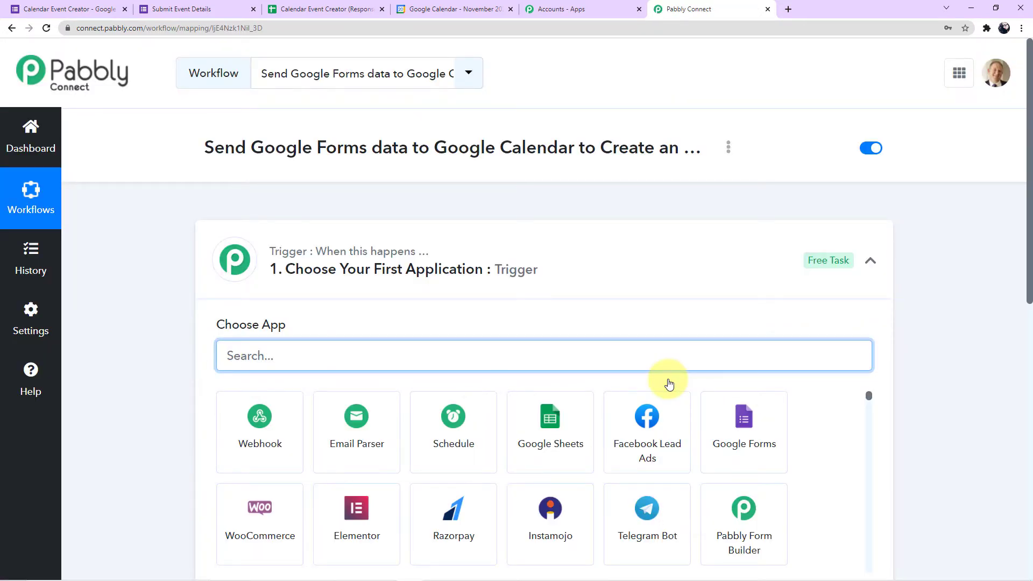
- Set the trigger app to Google Forms (searched 'goog') with the New Response in Spreadsheet event
left_click(871, 261)
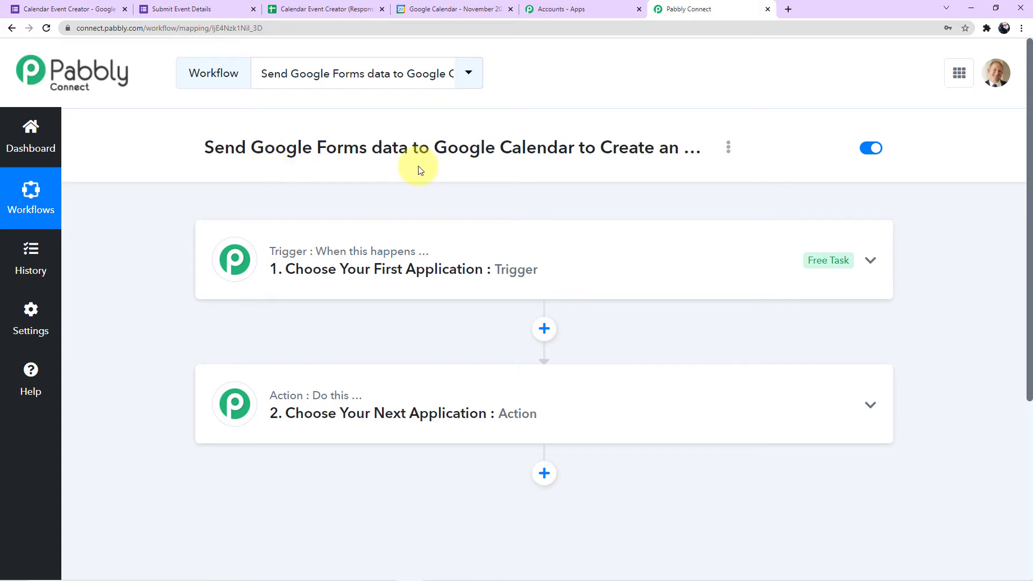
left_click(386, 276)
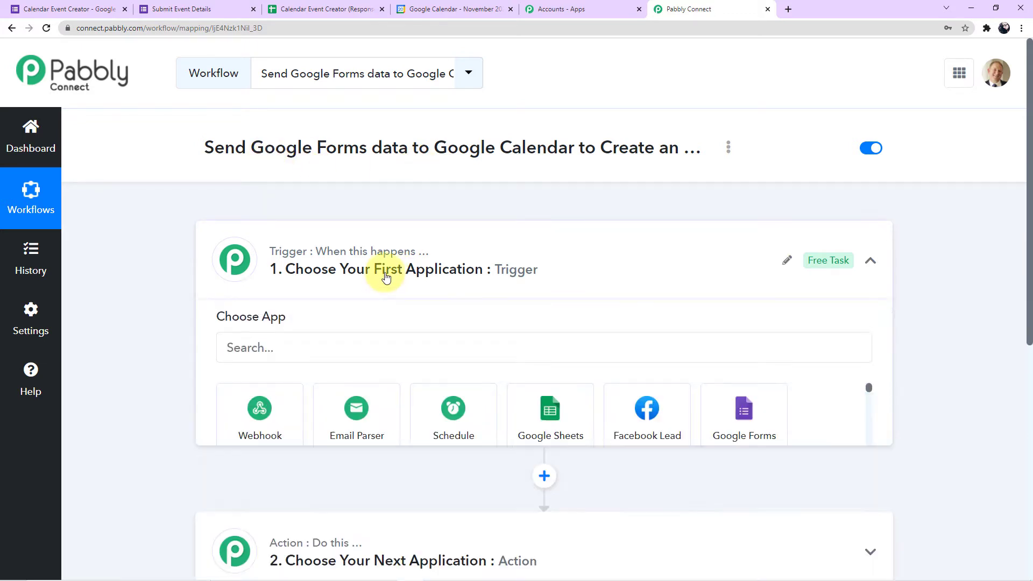
scroll(385, 272, "down", 2)
left_click(318, 256)
type("goog")
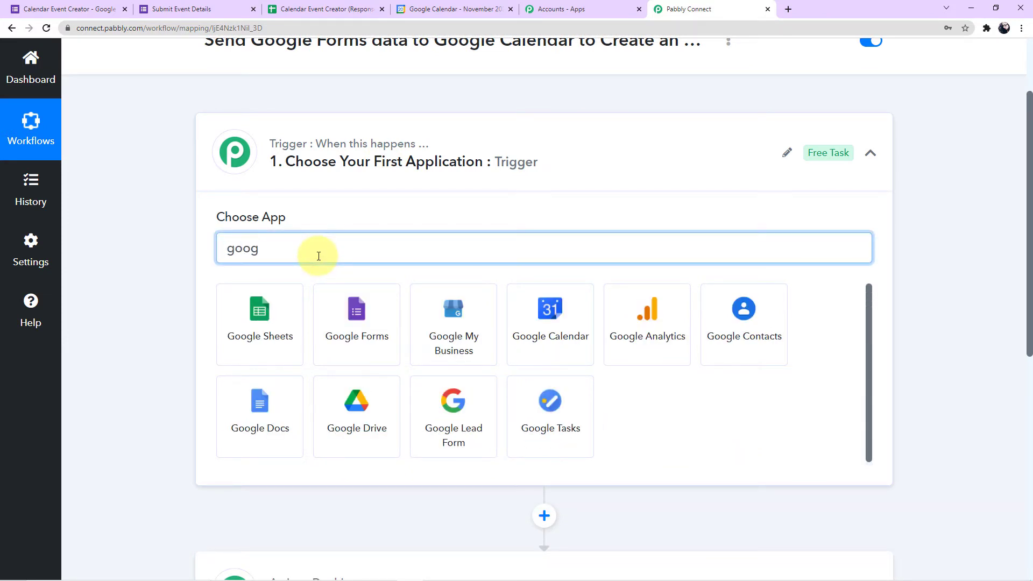
left_click(357, 344)
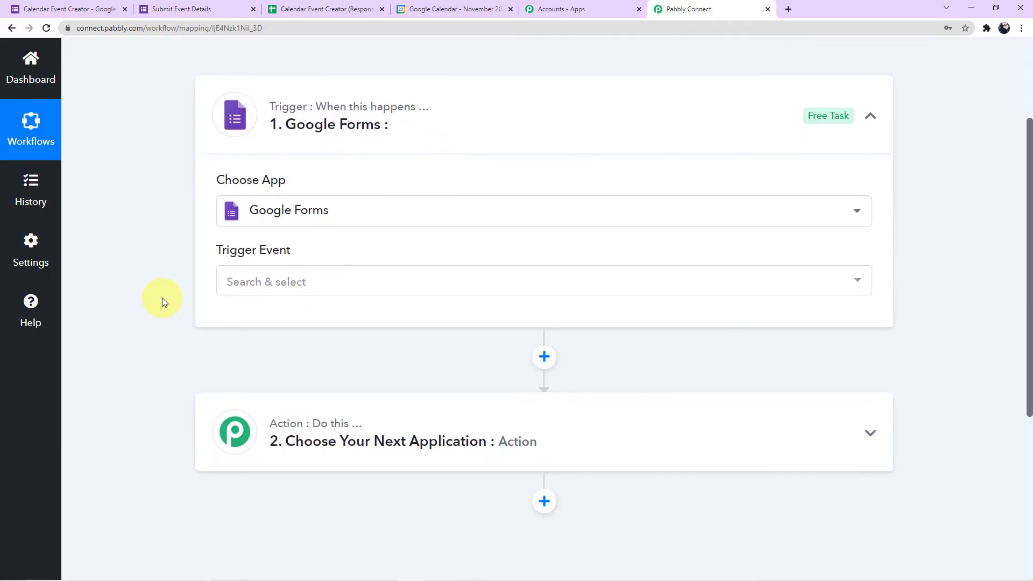
scroll(242, 264, "down", 2)
left_click(300, 215)
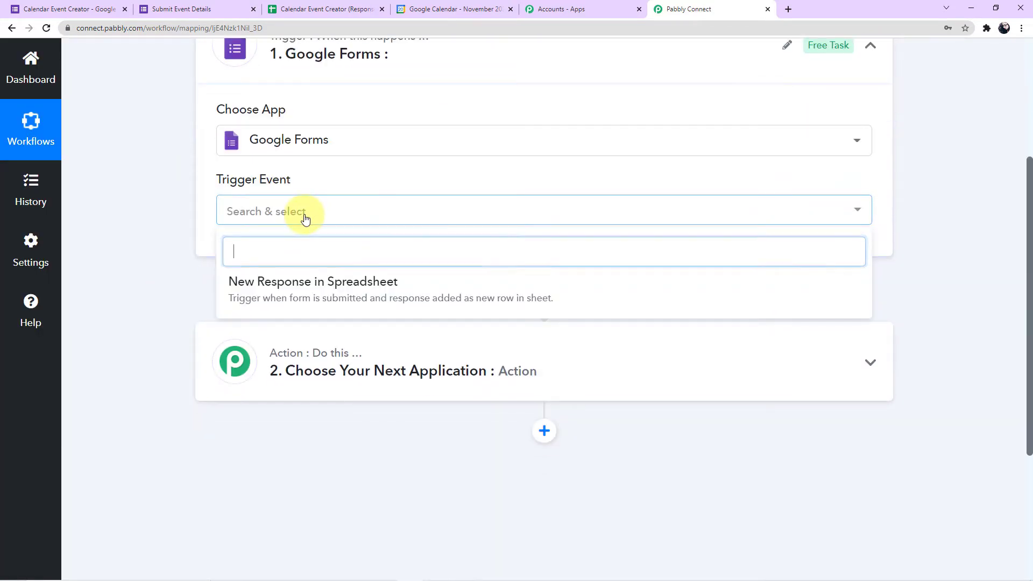
left_click(375, 295)
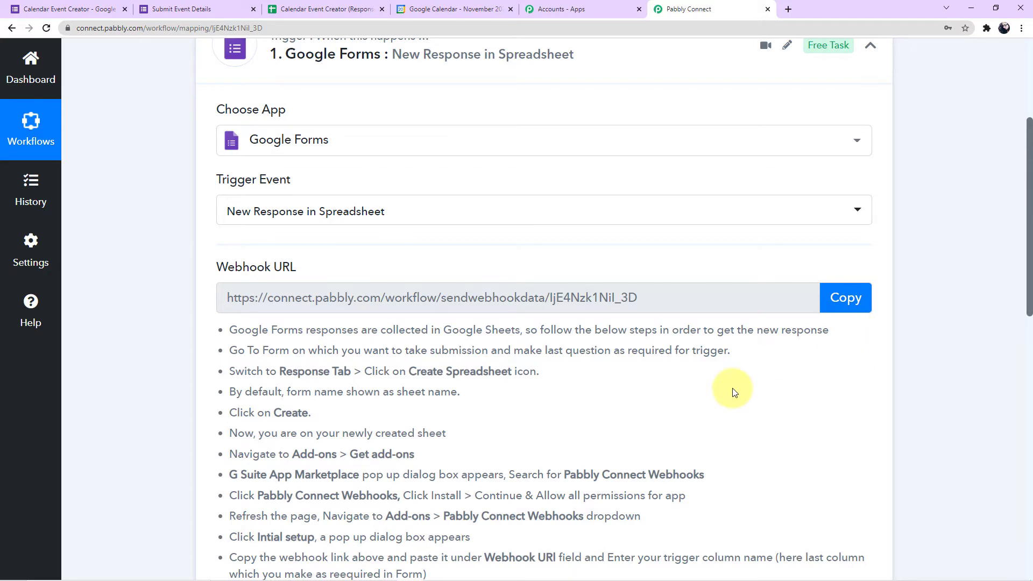
- Copy the trigger's webhook URL and switch to the Calendar Event Creator form's Responses page
scroll(734, 392, "down", 4)
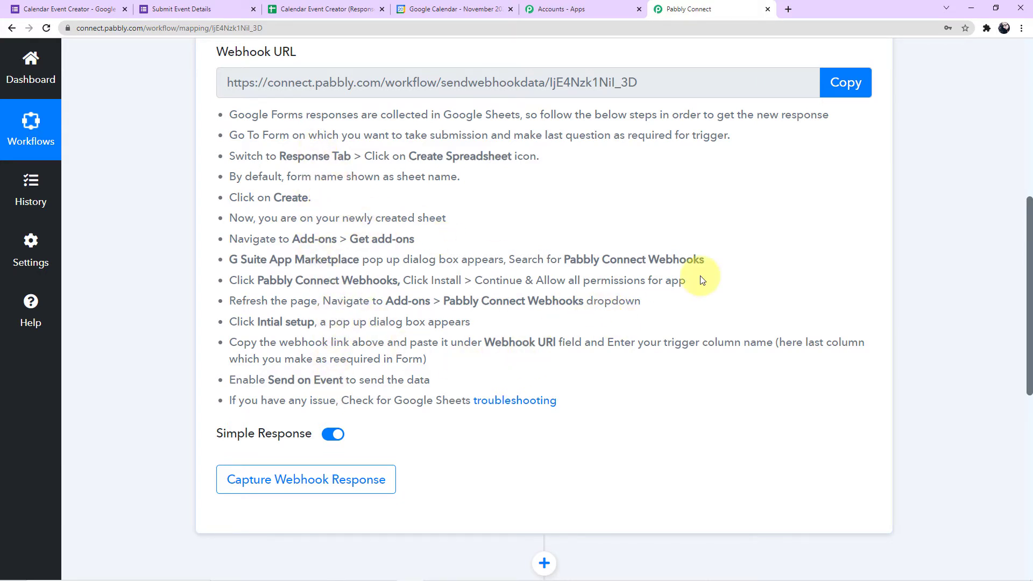
left_click(844, 84)
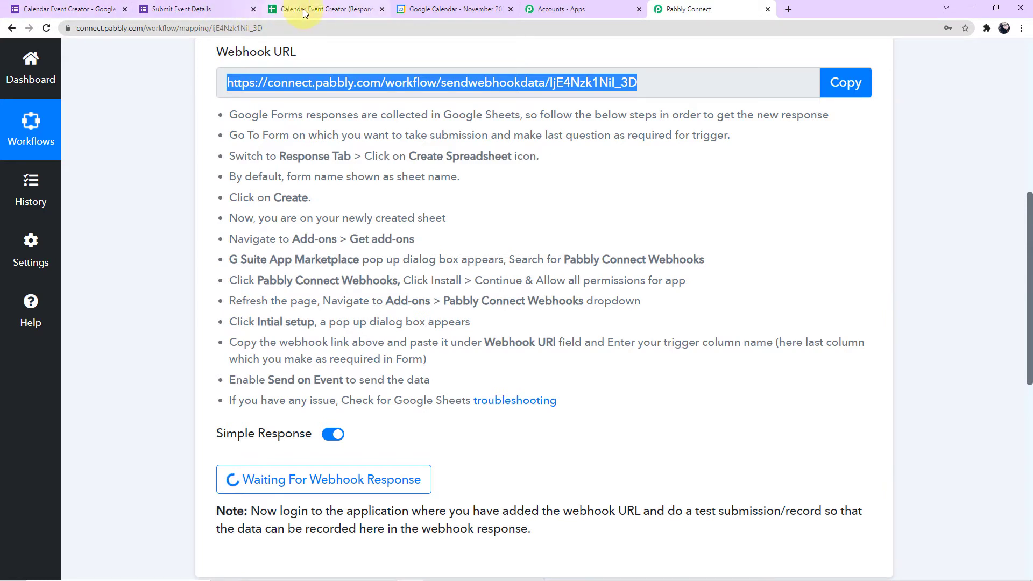
left_click(99, 11)
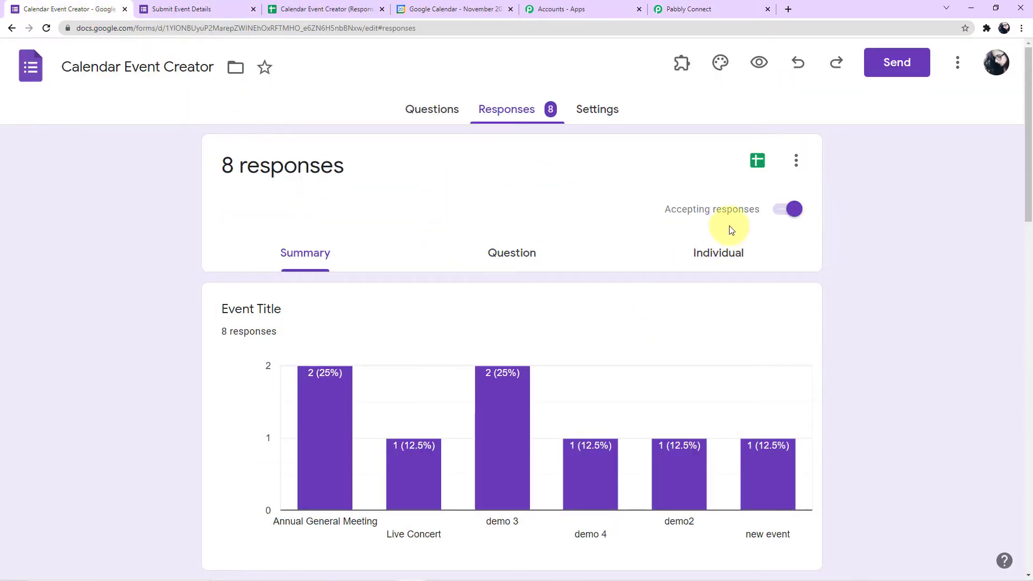
- Open the Calendar Event Creator (Responses) spreadsheet linked to the form
left_click(756, 162)
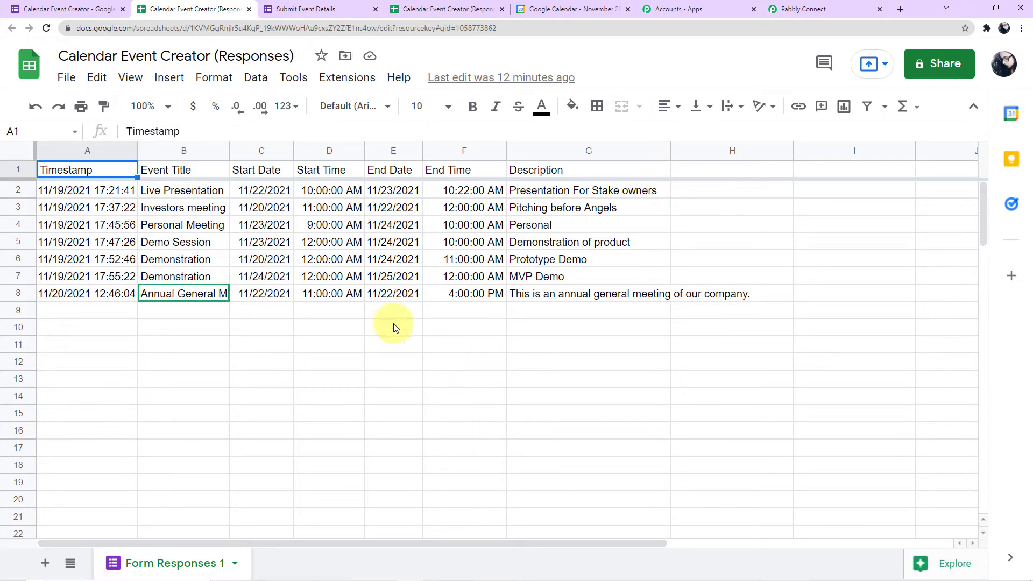
left_click(346, 77)
mouse_move(350, 111)
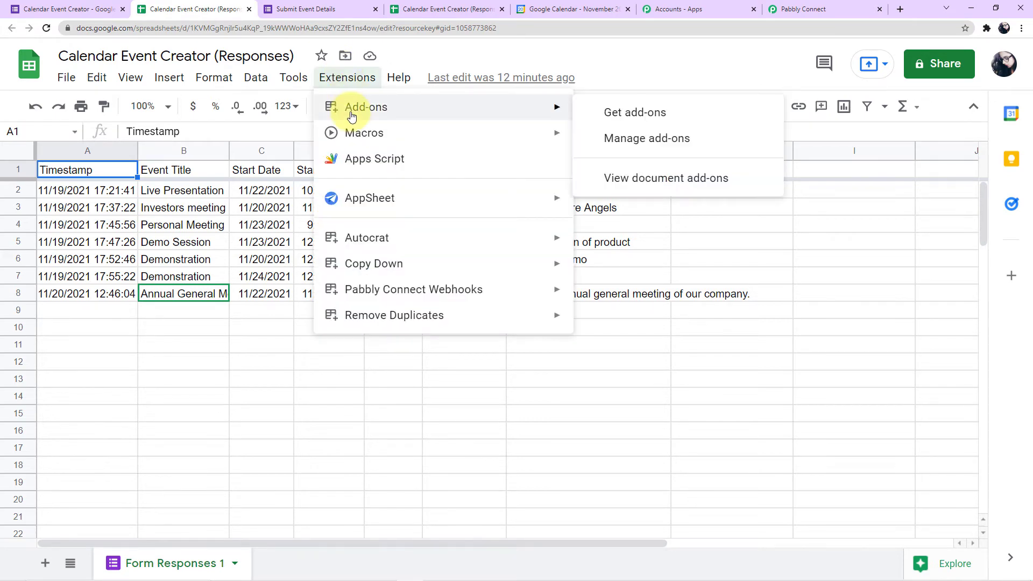
left_click(635, 113)
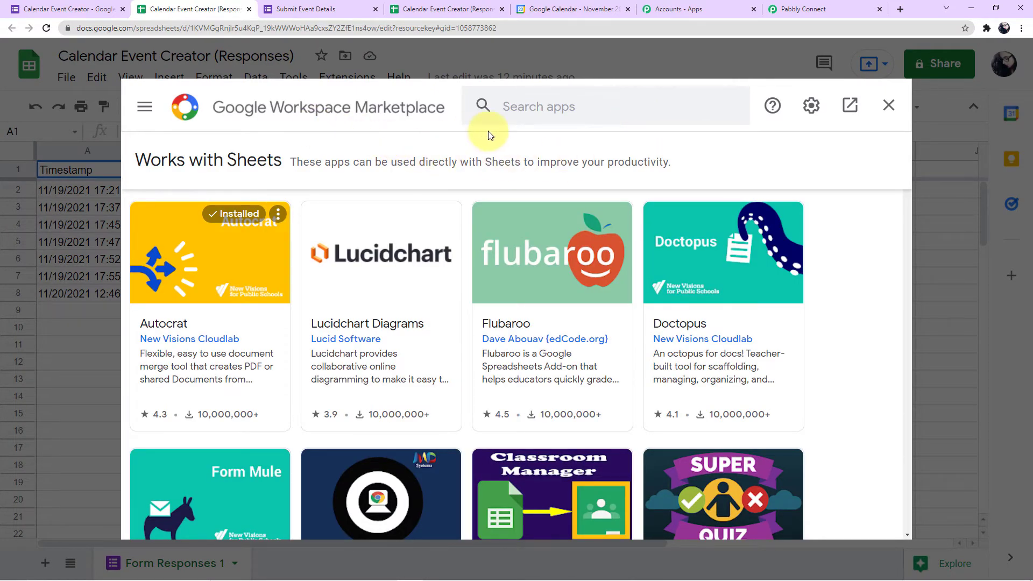
left_click(558, 112)
type("pa")
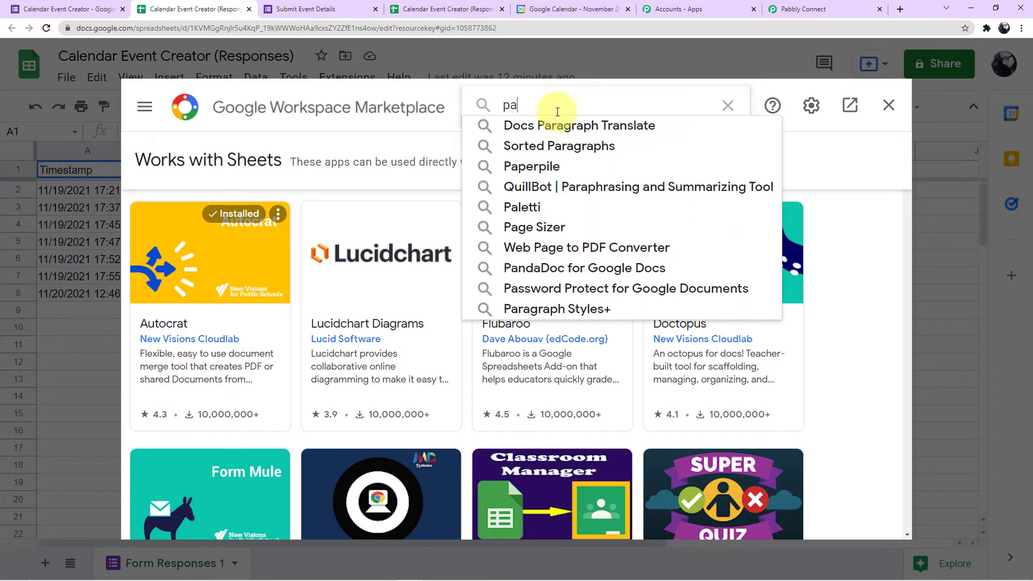
type("bbl")
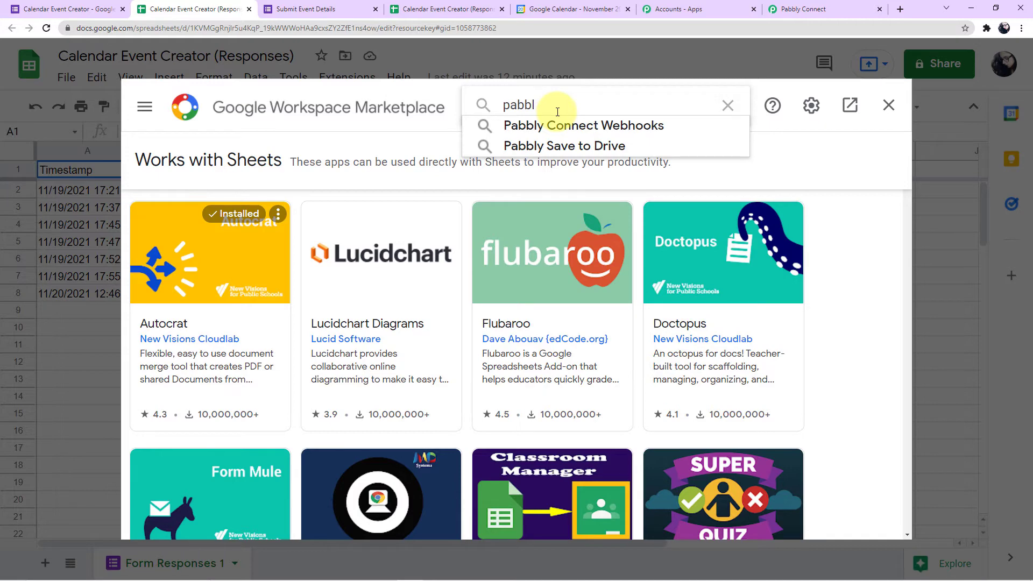
left_click(556, 127)
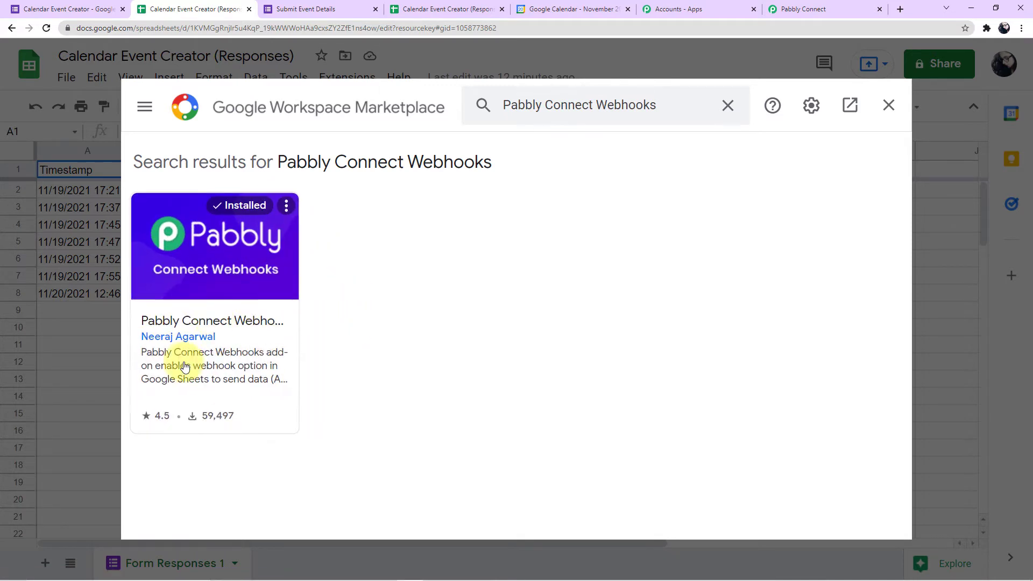
left_click(880, 108)
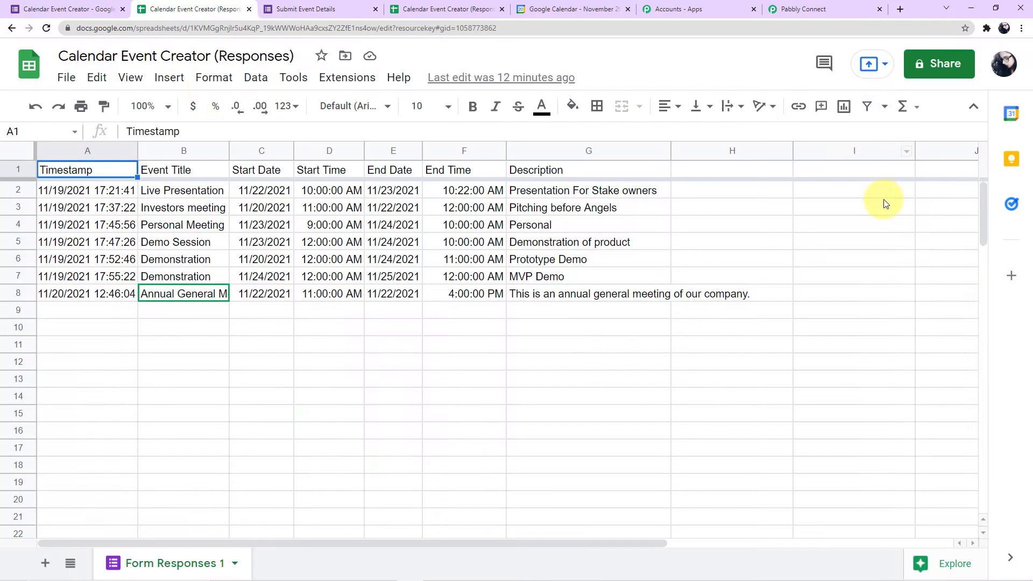
left_click(46, 29)
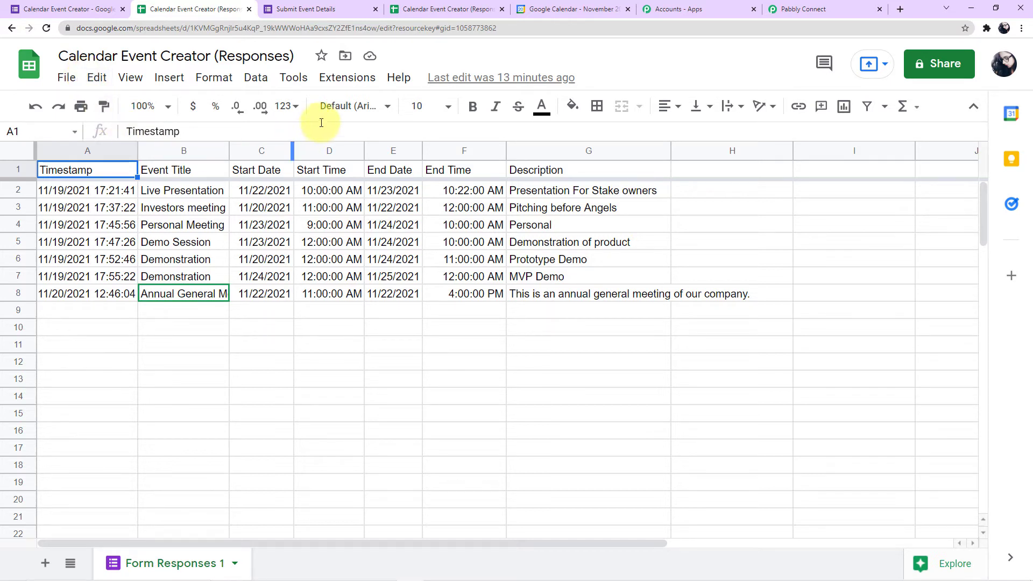
left_click(347, 80)
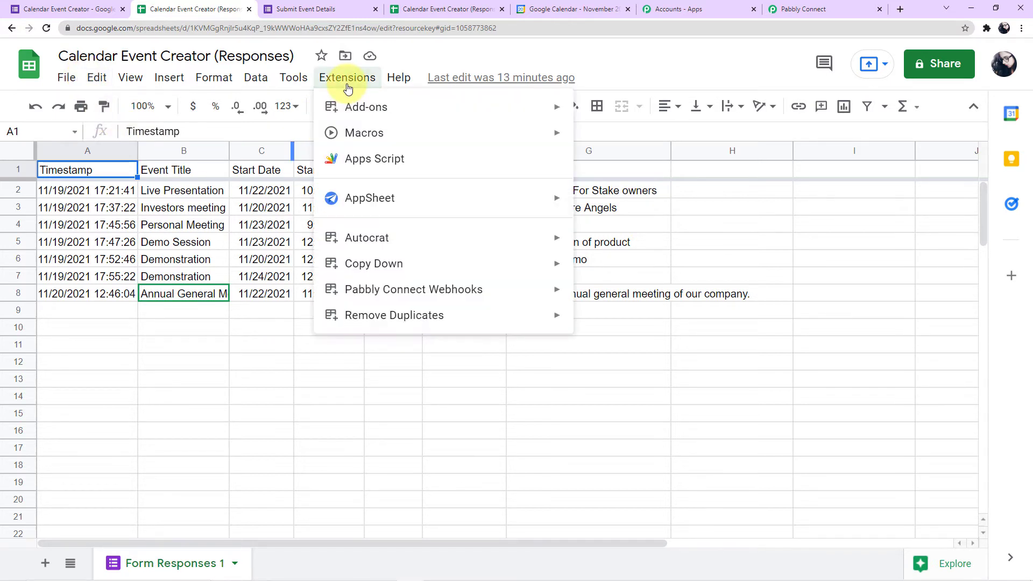
mouse_move(352, 302)
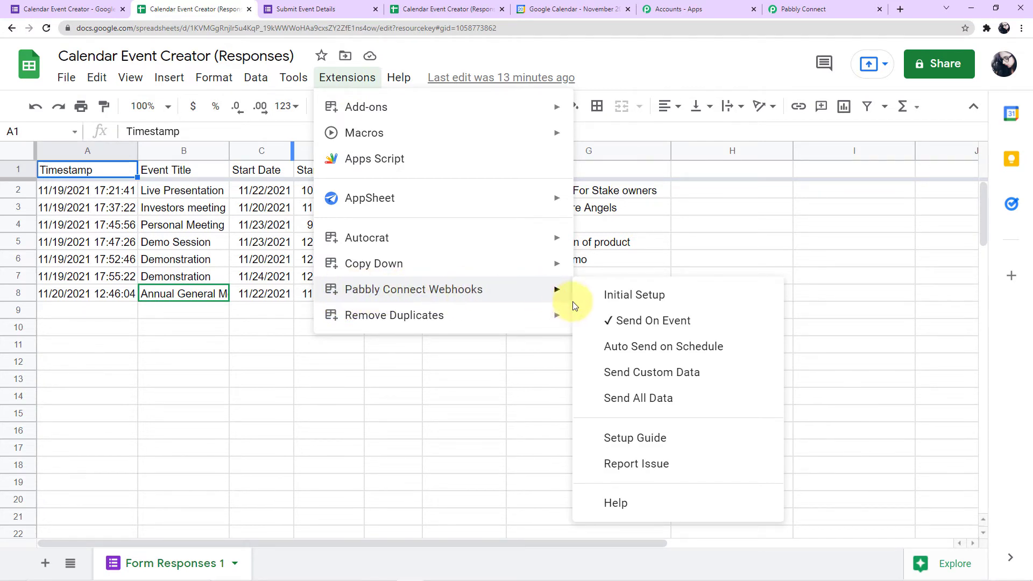
left_click(611, 303)
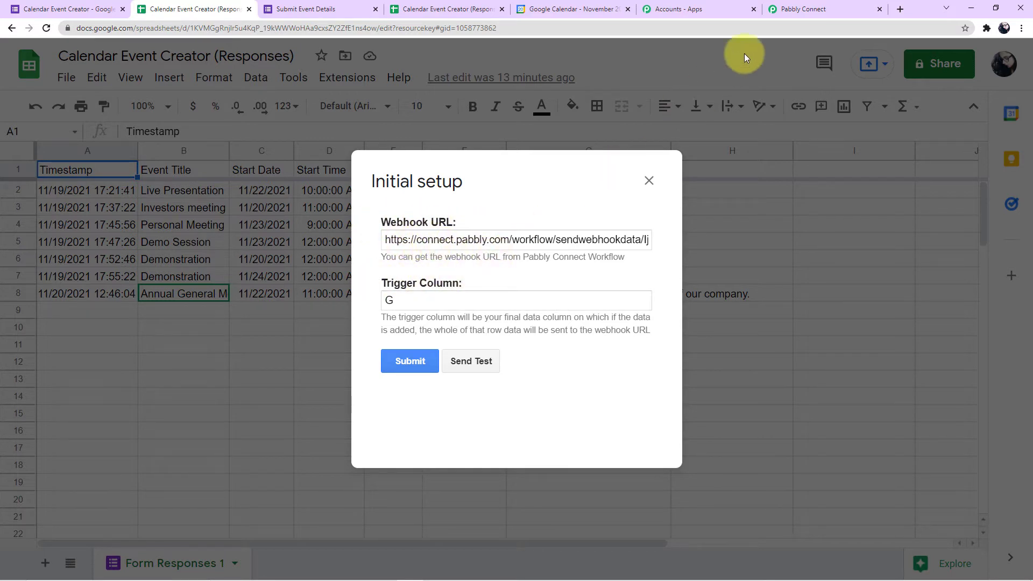
left_click(802, 10)
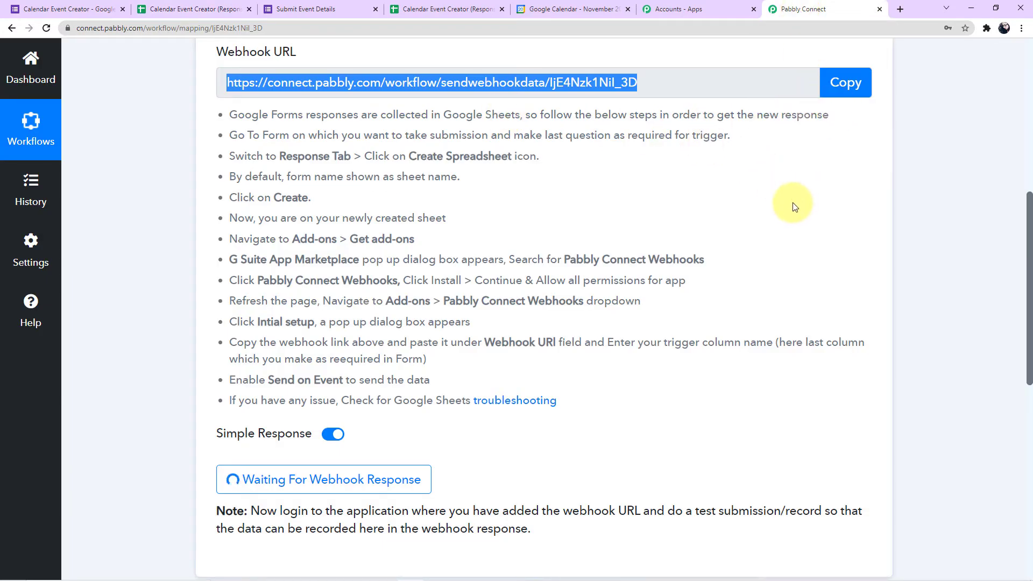
left_click(242, 11)
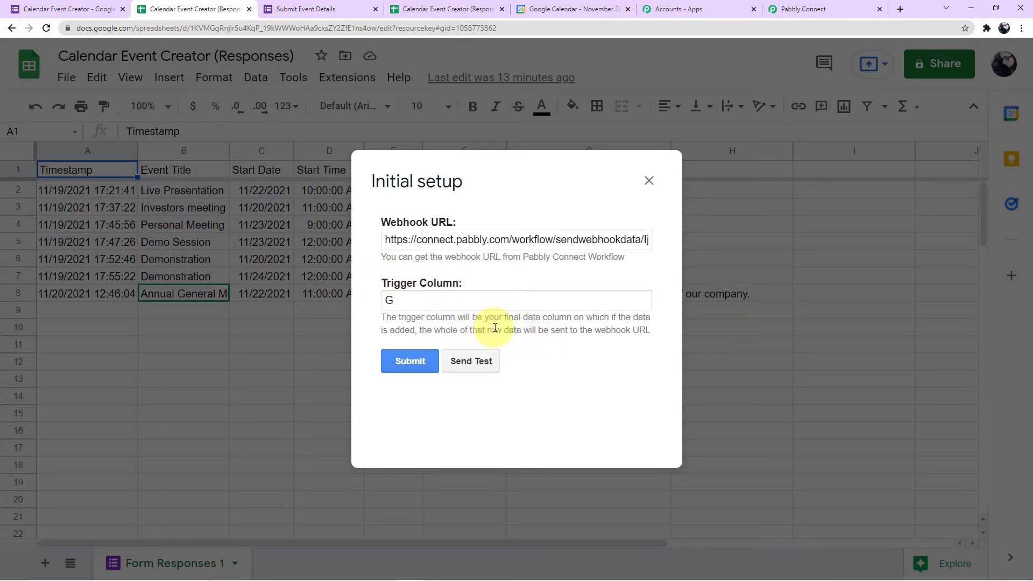
left_click(648, 183)
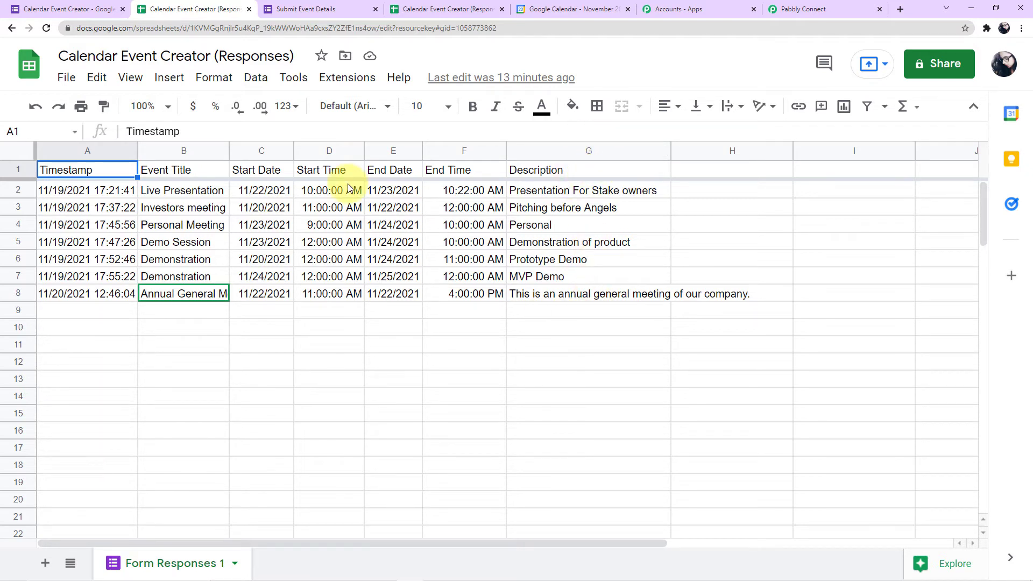
- In Pabbly Connect Webhooks Initial Setup, replace the webhook URL with Pabbly's and set Trigger Column G
left_click(356, 83)
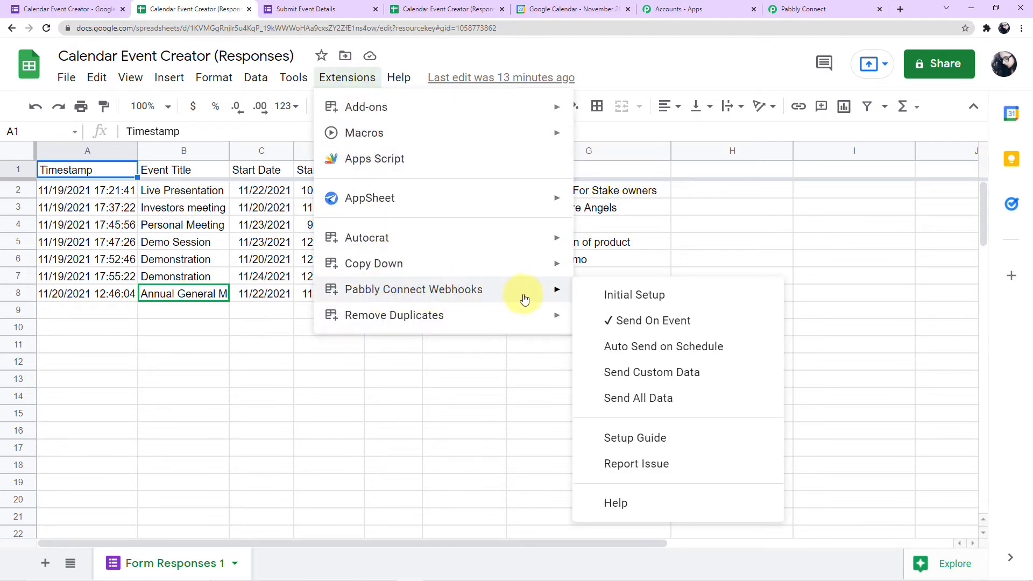
left_click(660, 301)
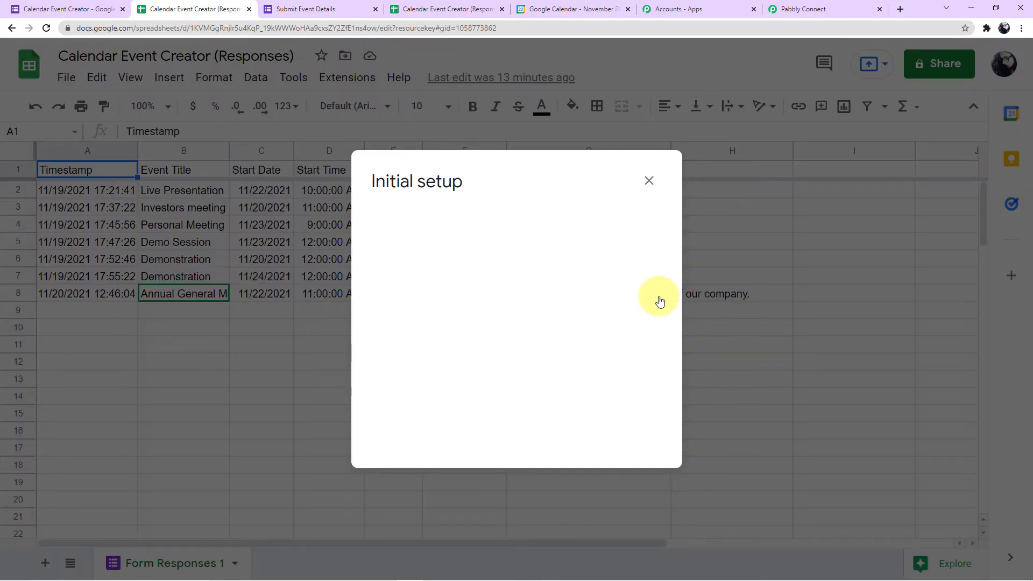
left_click(430, 240)
key("ctrl+a")
key("BackSpace")
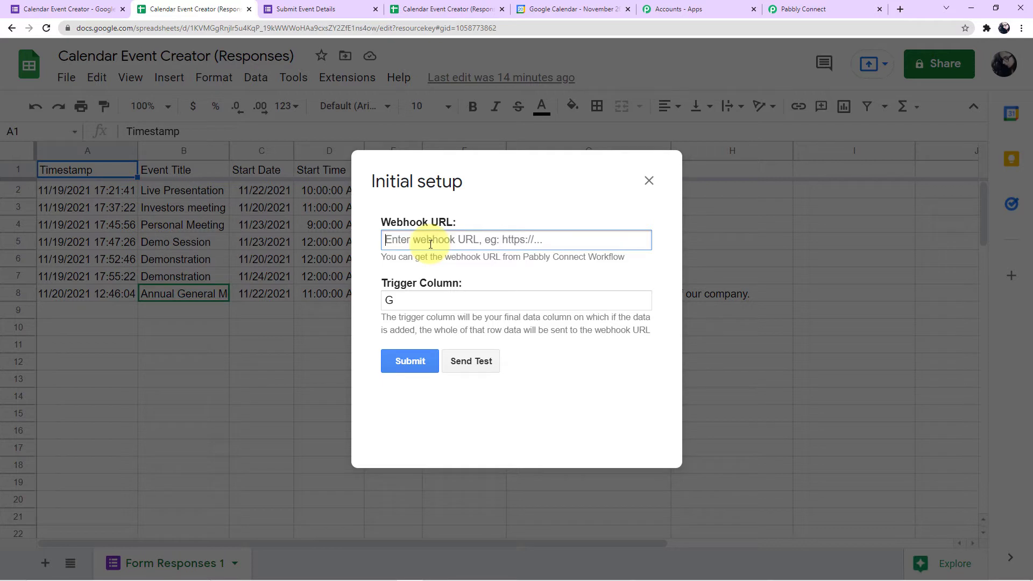
right_click(441, 239)
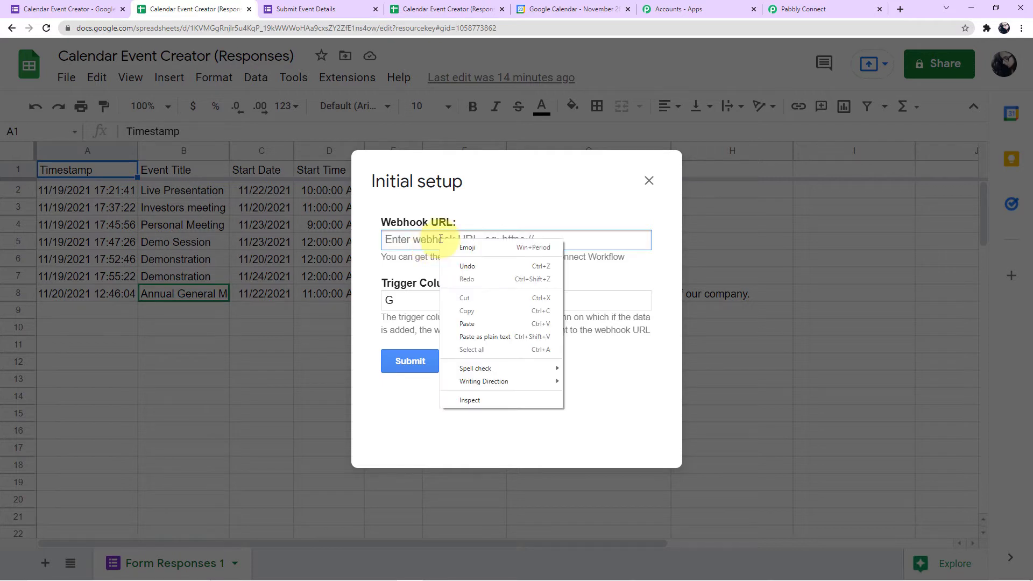
left_click(466, 324)
left_click(424, 304)
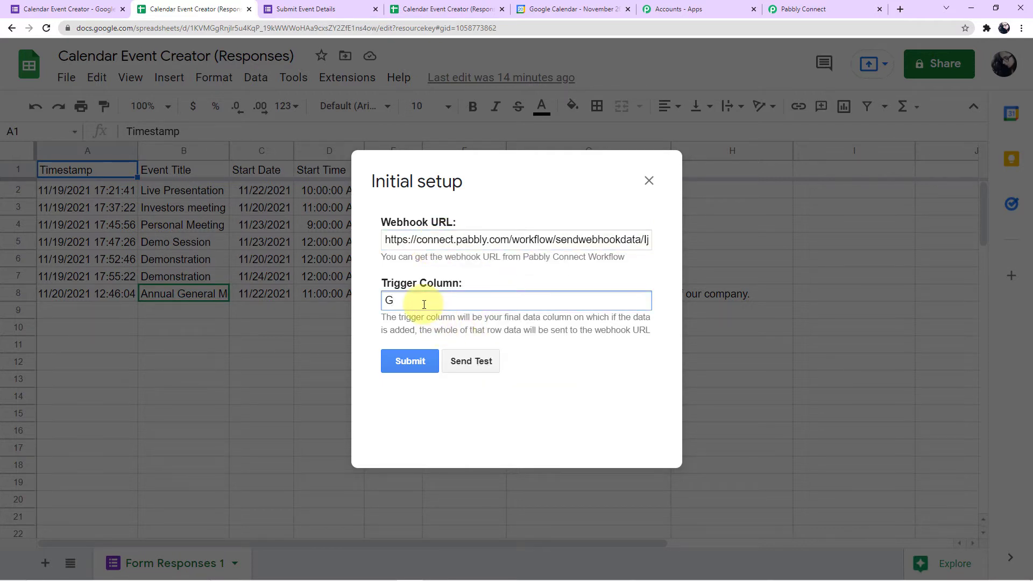
key("BackSpace")
type("G")
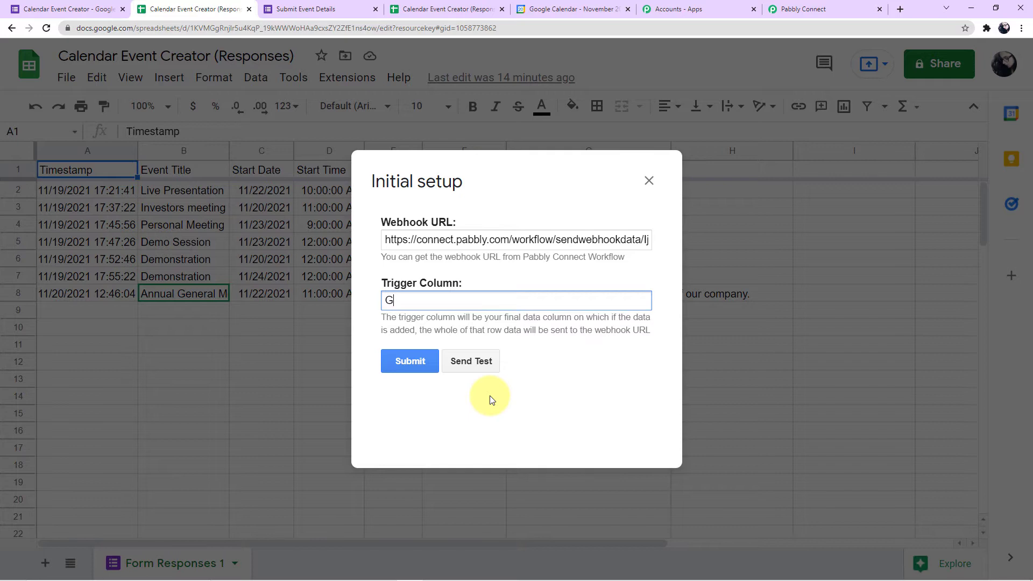
- Send a test row from the webhook setup to the Pabbly Connect workflow
left_click(786, 12)
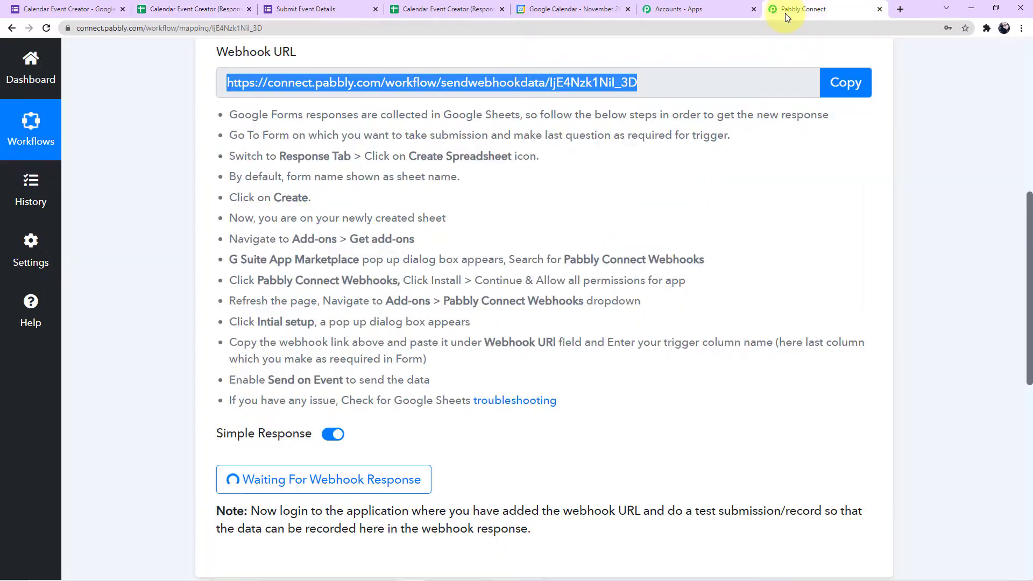
scroll(194, 261, "down", 3)
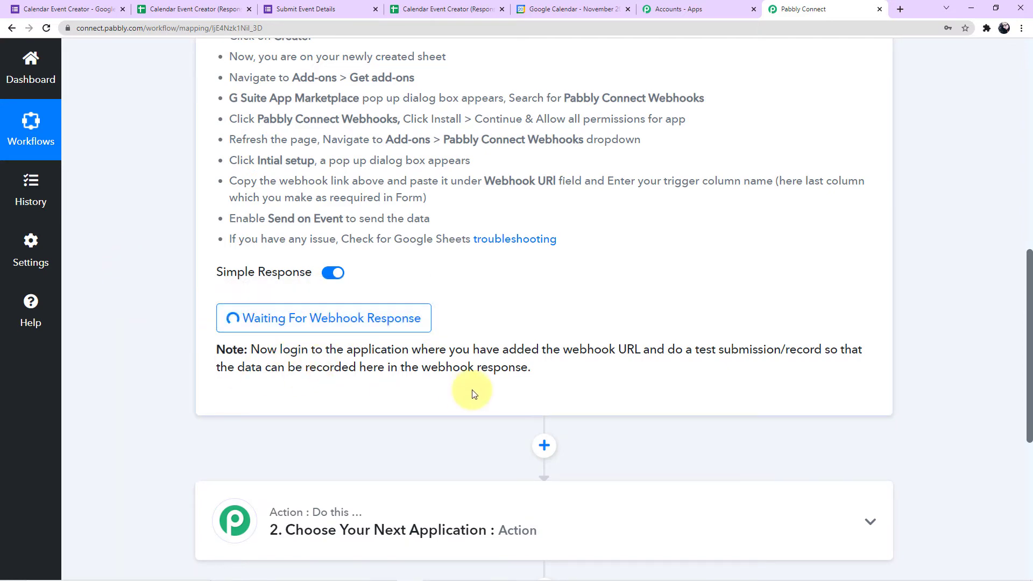
left_click(161, 9)
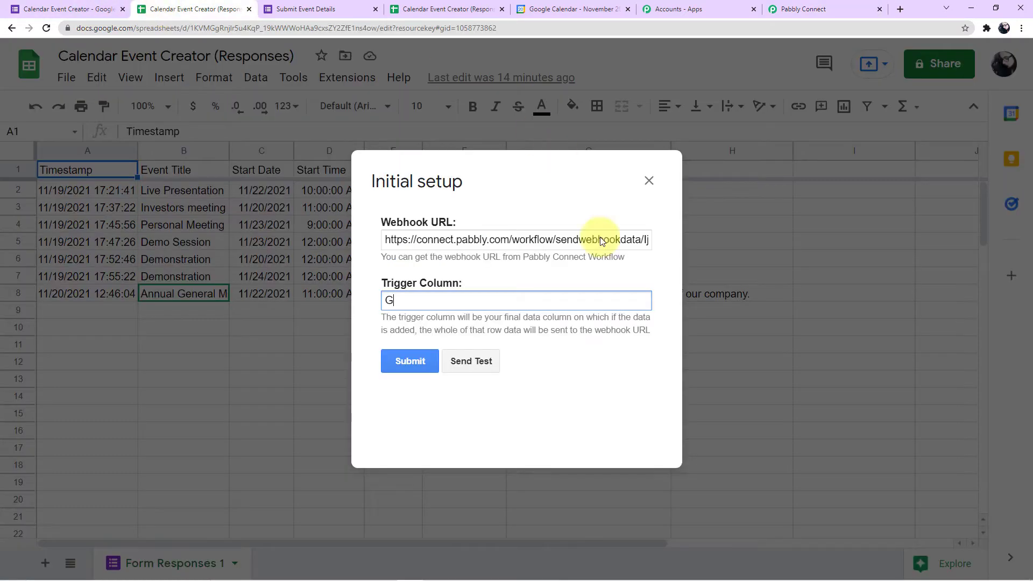
left_click(473, 362)
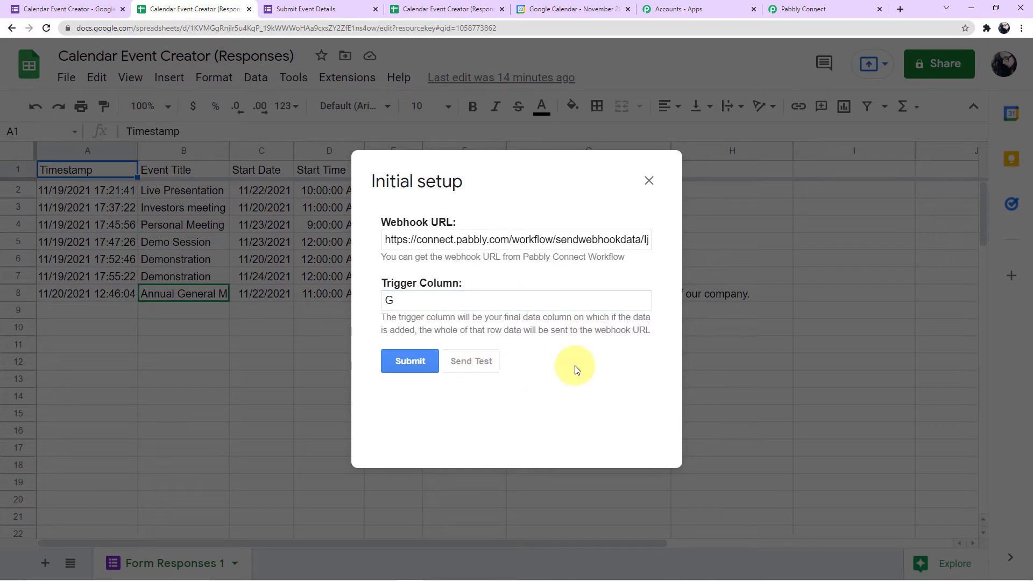
scroll(575, 369, "down", 1)
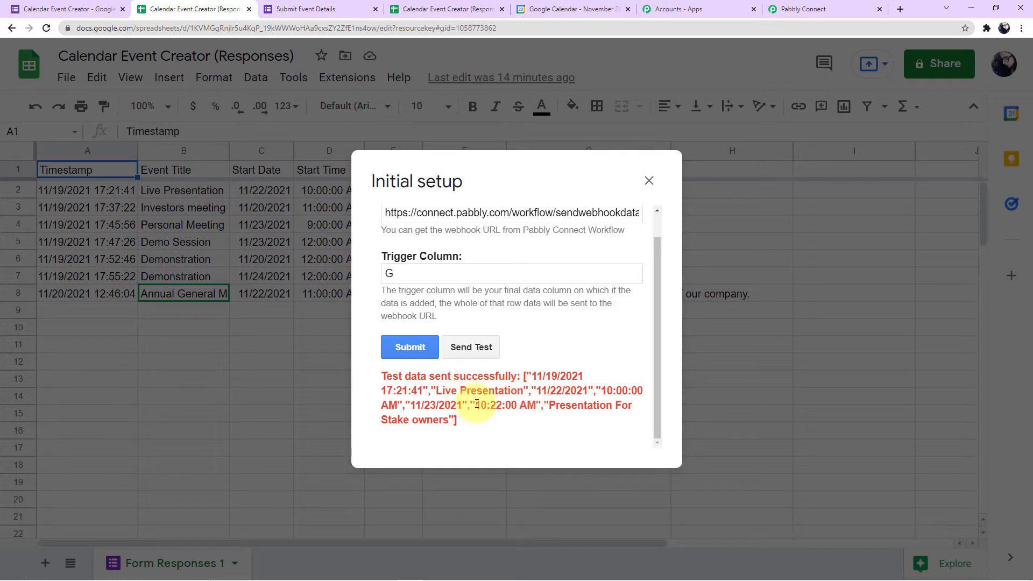
- Confirm Pabbly received the Live Presentation test row, then submit the webhook setup
left_click(783, 10)
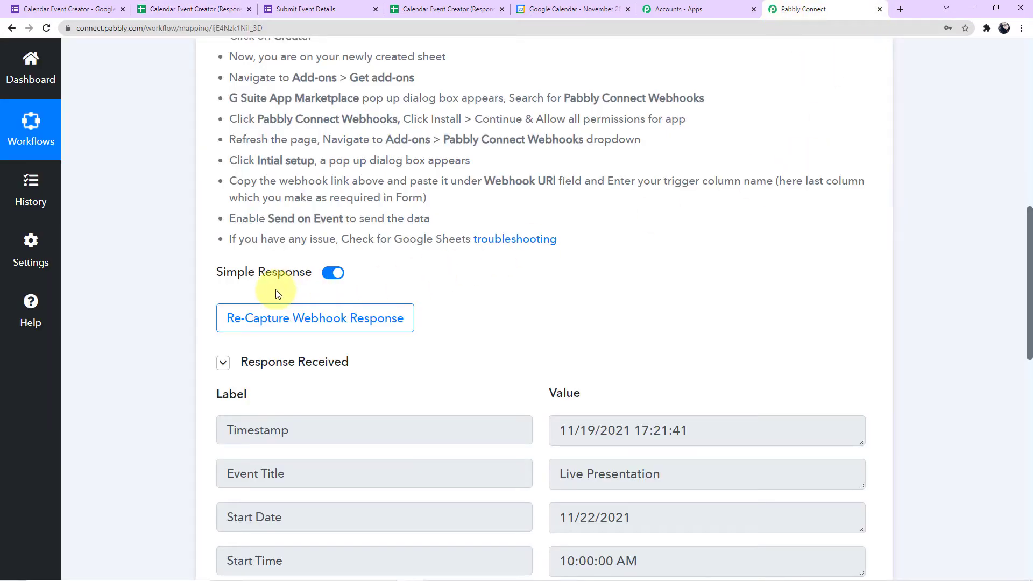
scroll(147, 274, "down", 4)
scroll(147, 273, "down", 2)
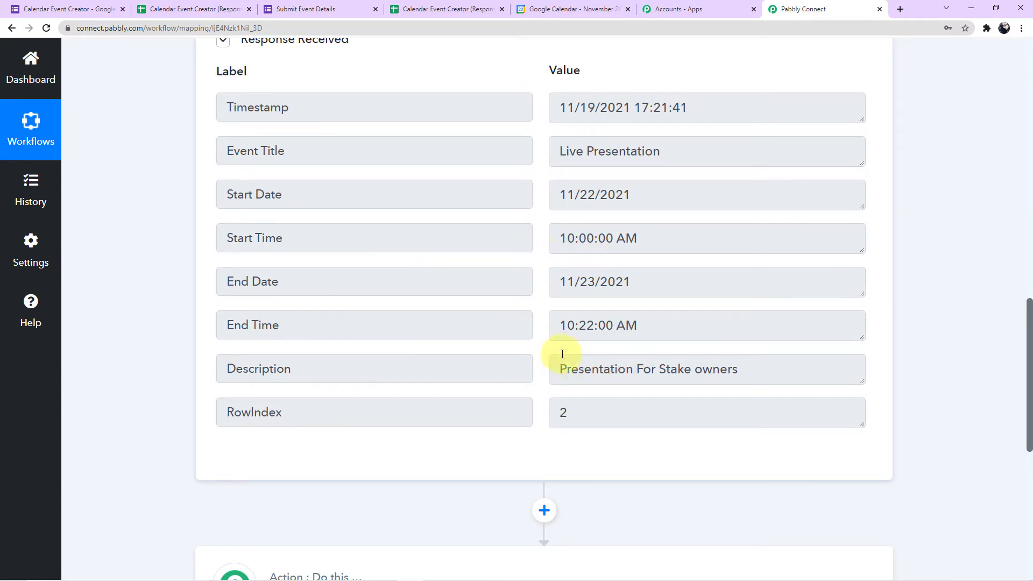
left_click(205, 16)
left_click(409, 346)
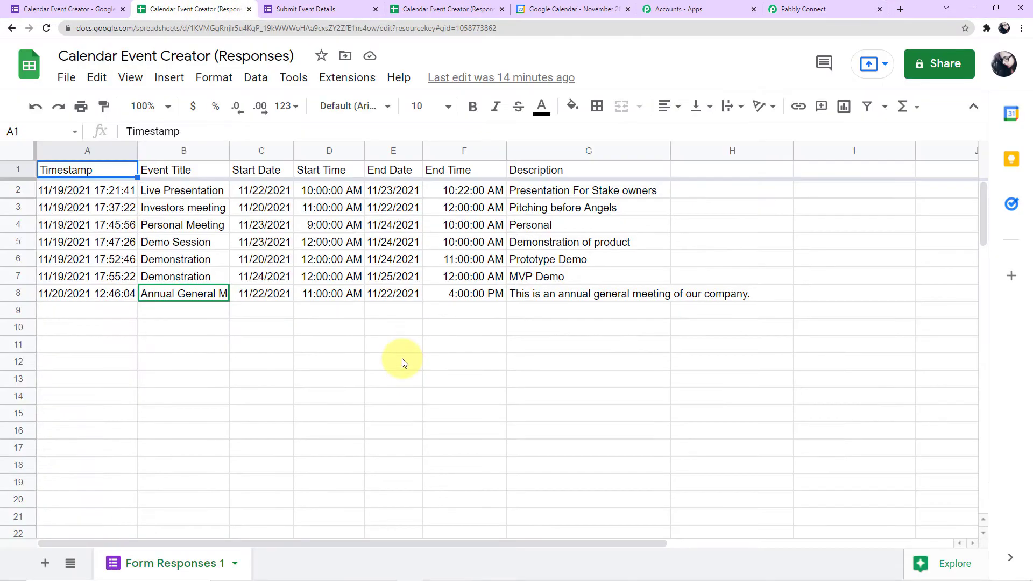
left_click(347, 78)
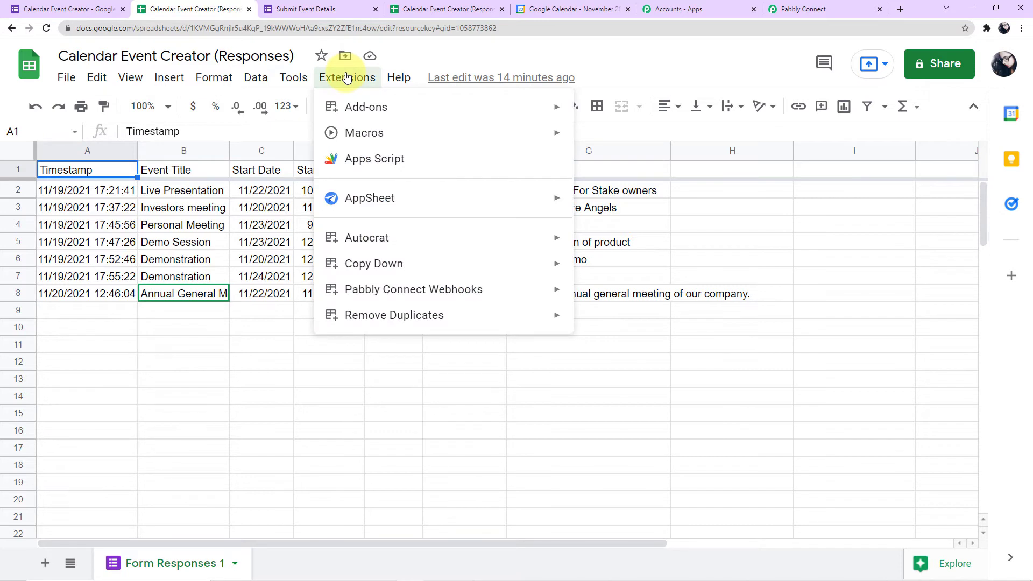
mouse_move(350, 289)
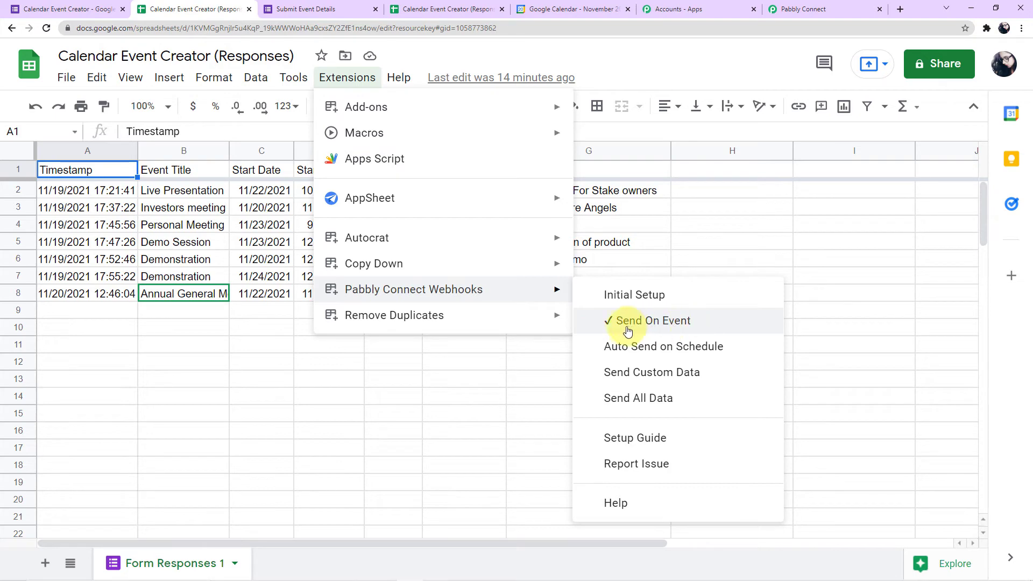
left_click(468, 339)
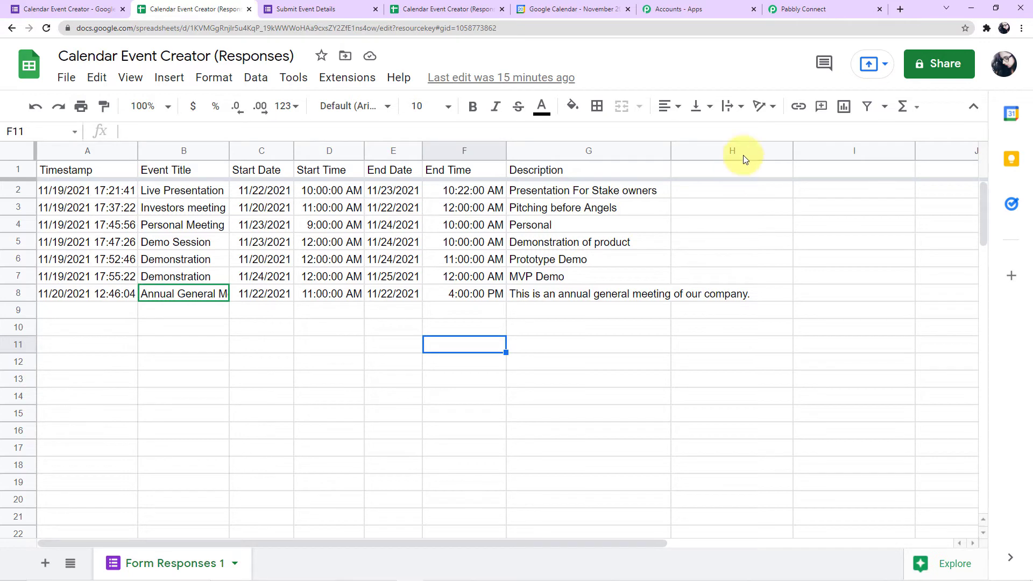
- Scan the Live Presentation Response Received fields, then show November 2021 in Google Calendar
left_click(829, 10)
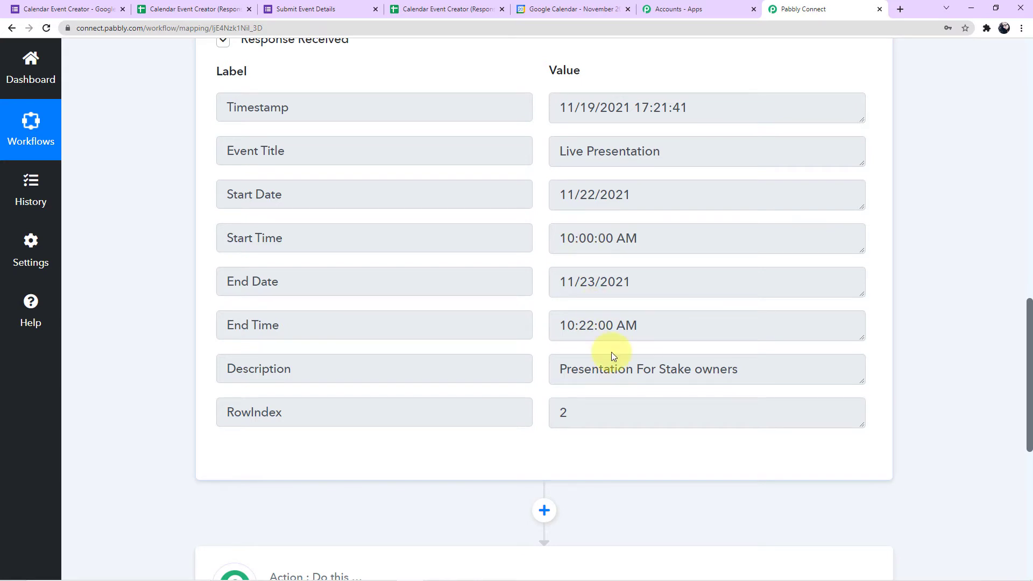
scroll(612, 353, "down", 1)
scroll(611, 352, "down", 1)
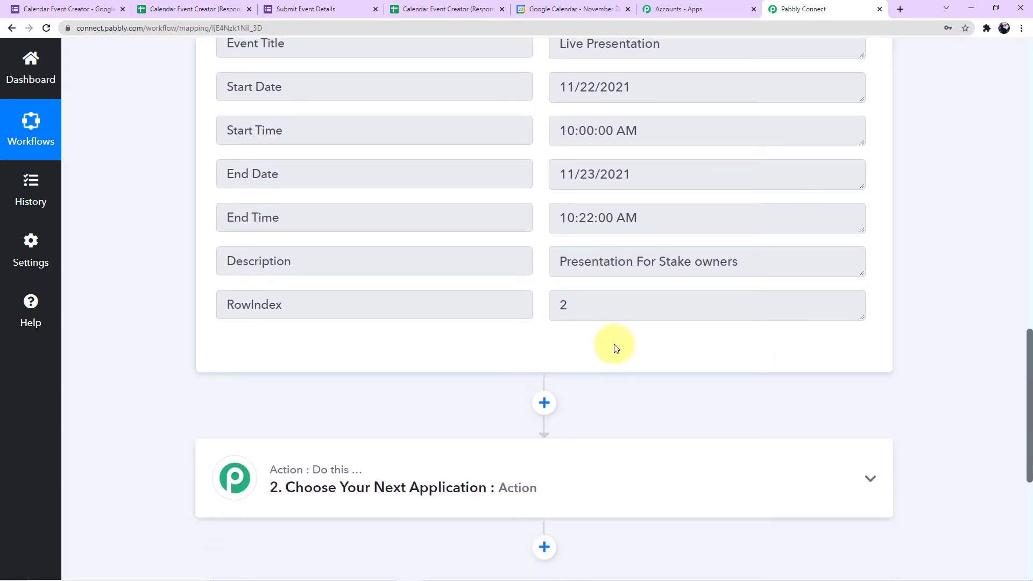
scroll(634, 277, "up", 2)
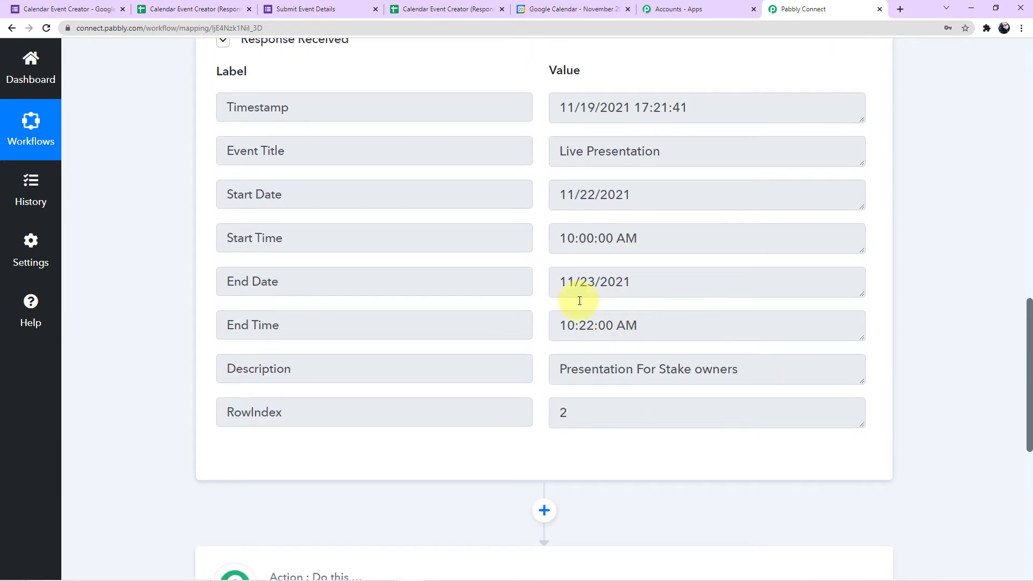
left_click(553, 18)
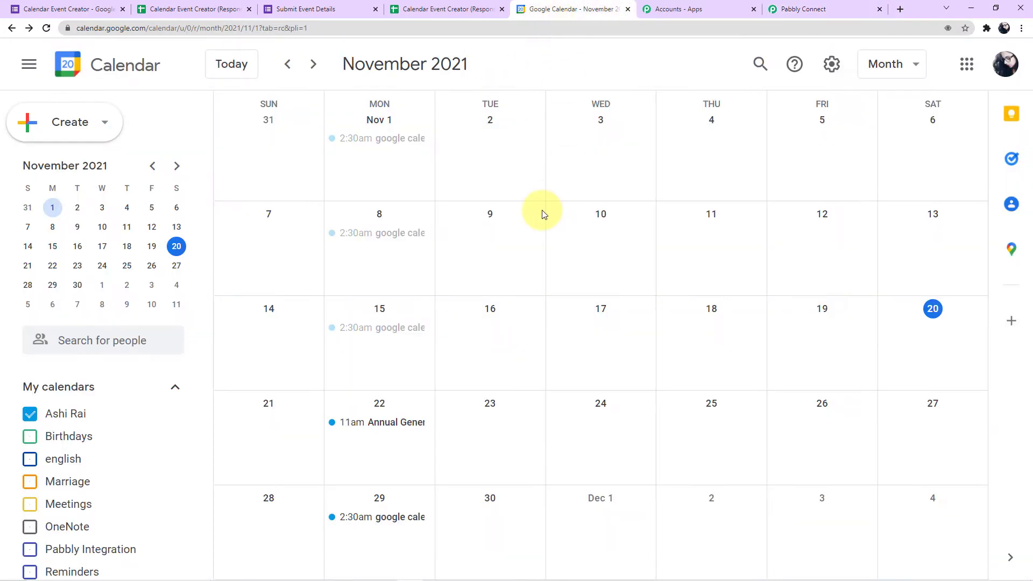
- Cancel the untitled event started on November 23 and go back to the Pabbly workflow
left_click(501, 421)
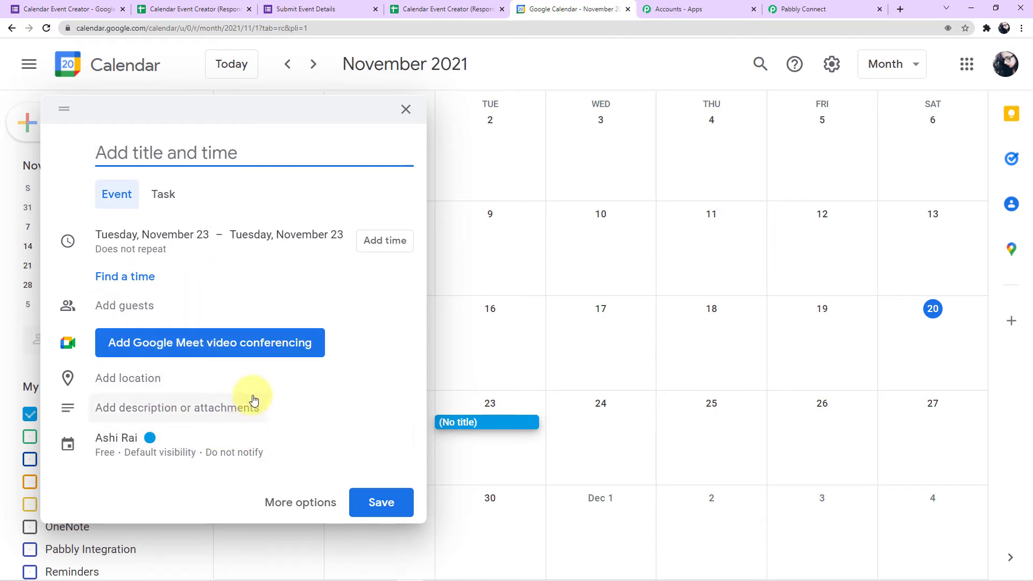
left_click(407, 118)
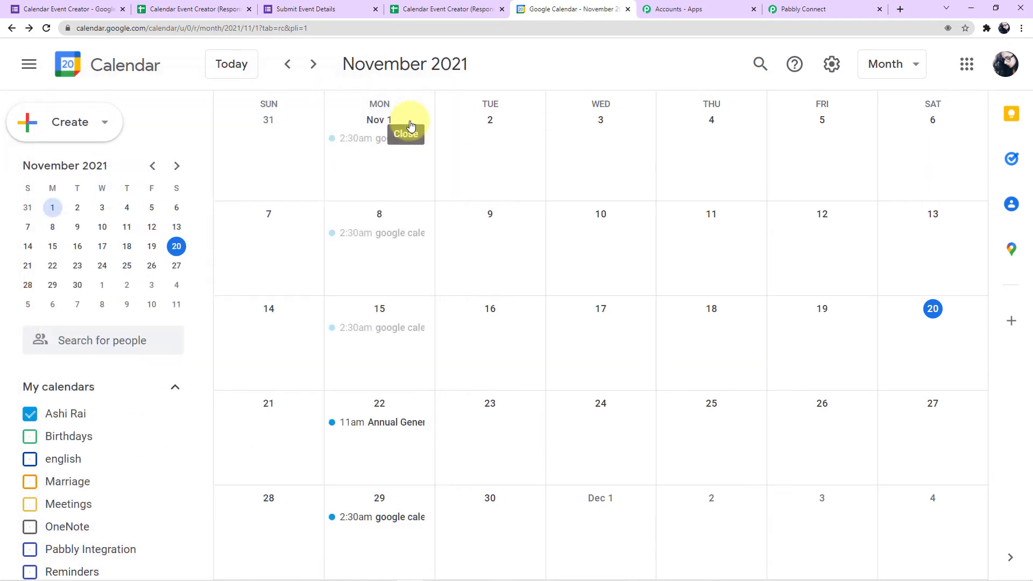
left_click(856, 6)
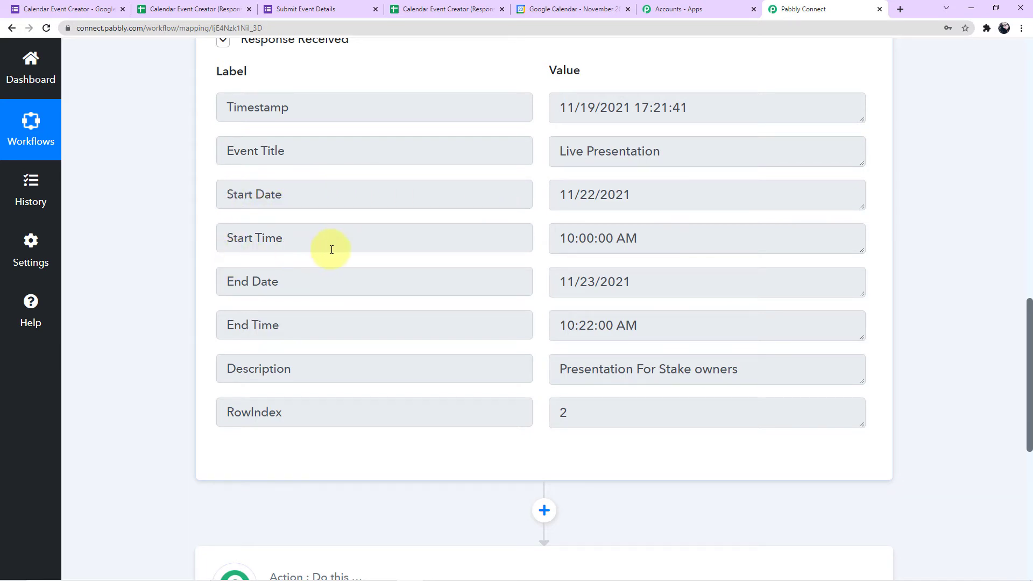
- Expand the second action step and choose Date/Time Formatter from a 'date' app search
scroll(186, 302, "down", 1)
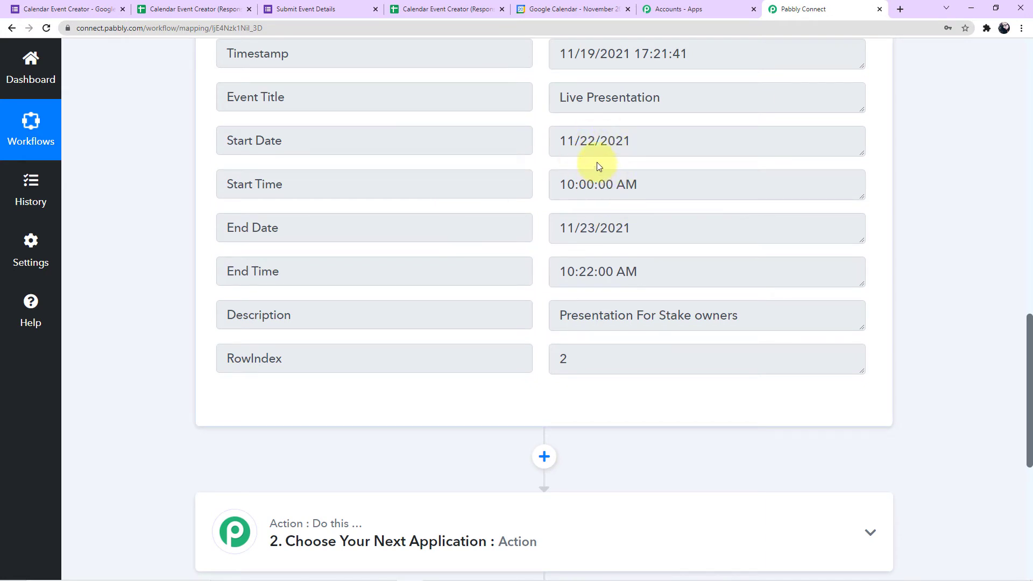
scroll(261, 258, "down", 2)
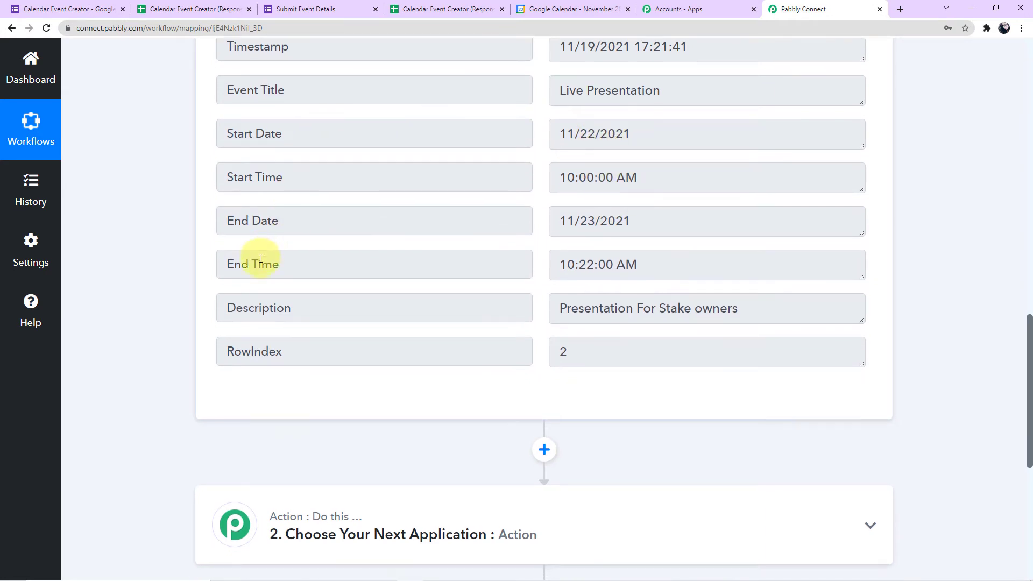
scroll(261, 258, "down", 2)
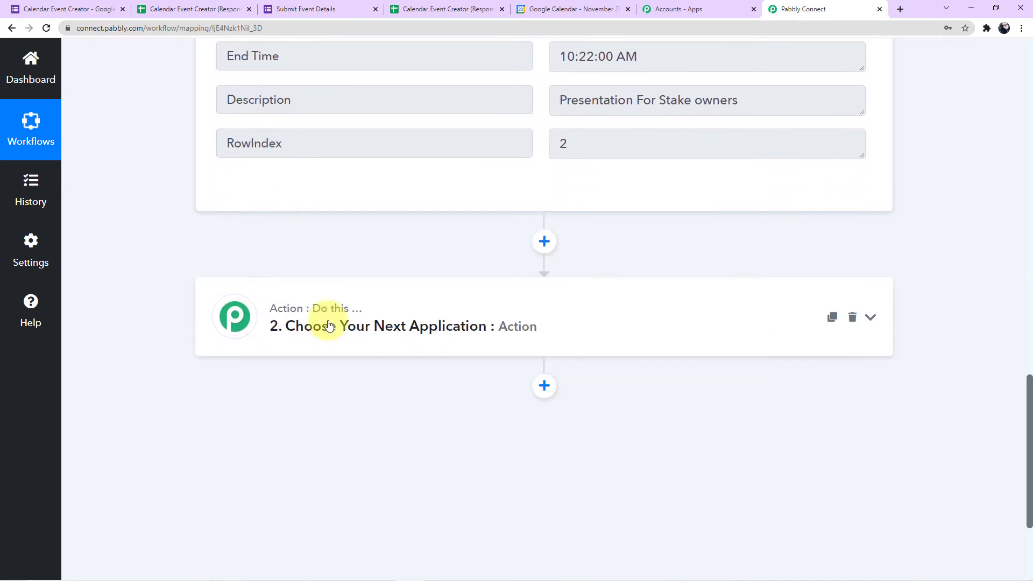
left_click(446, 320)
scroll(224, 272, "down", 4)
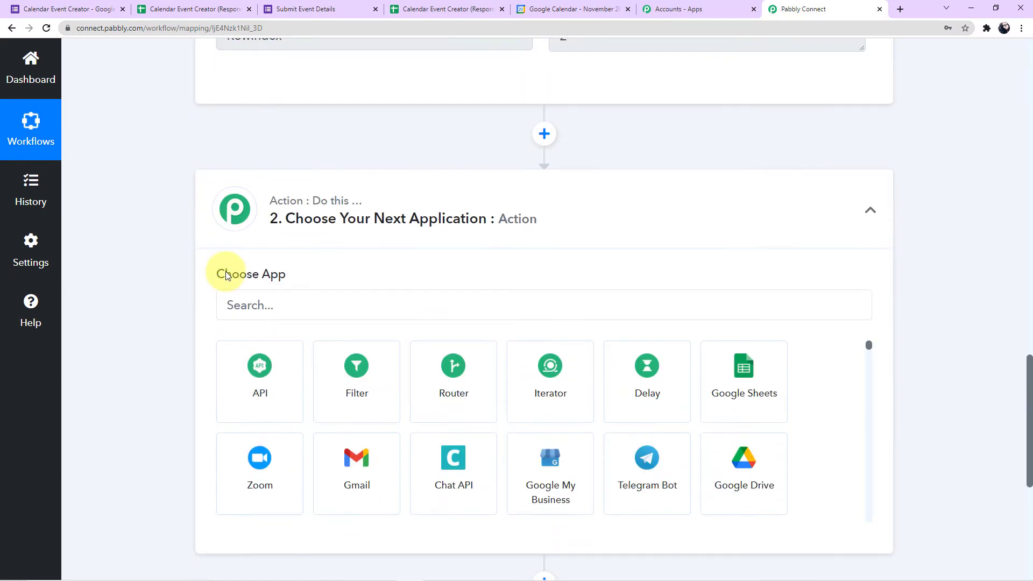
left_click(295, 198)
type("date")
left_click(283, 280)
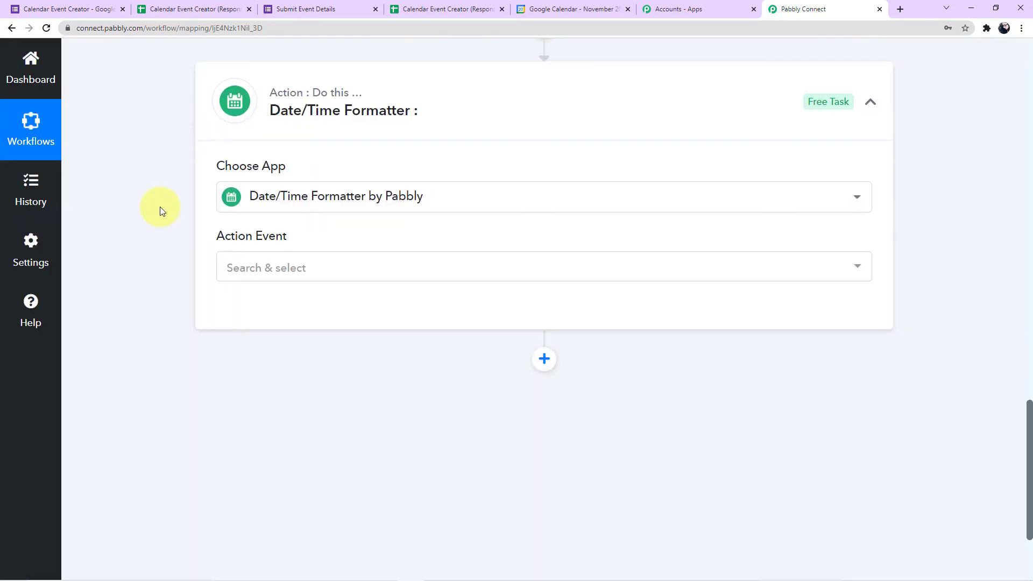
- Choose the Format Date with Time Zone action event and connect the Date/Time Formatter step
scroll(266, 179, "down", 2)
left_click(277, 156)
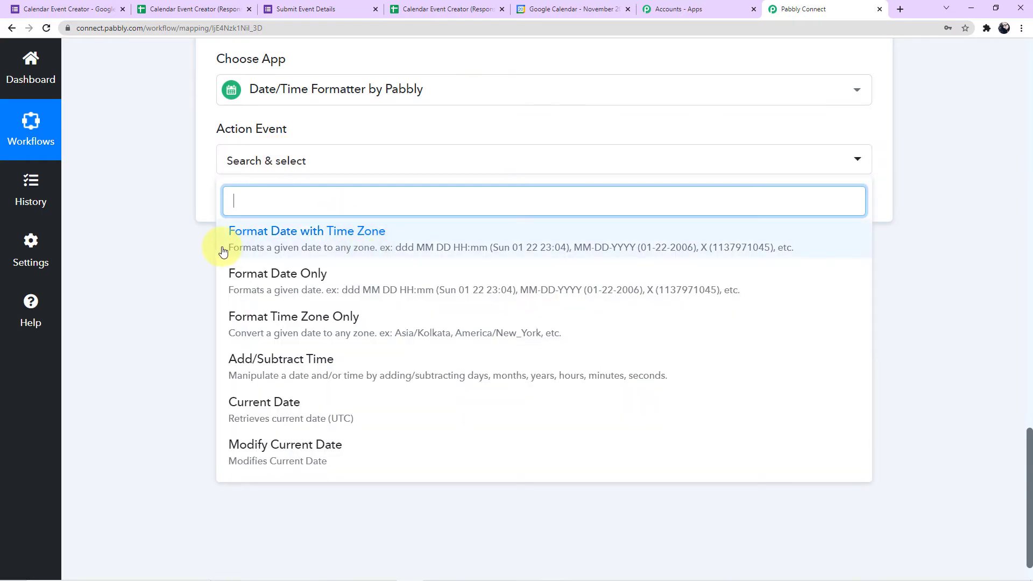
left_click(323, 242)
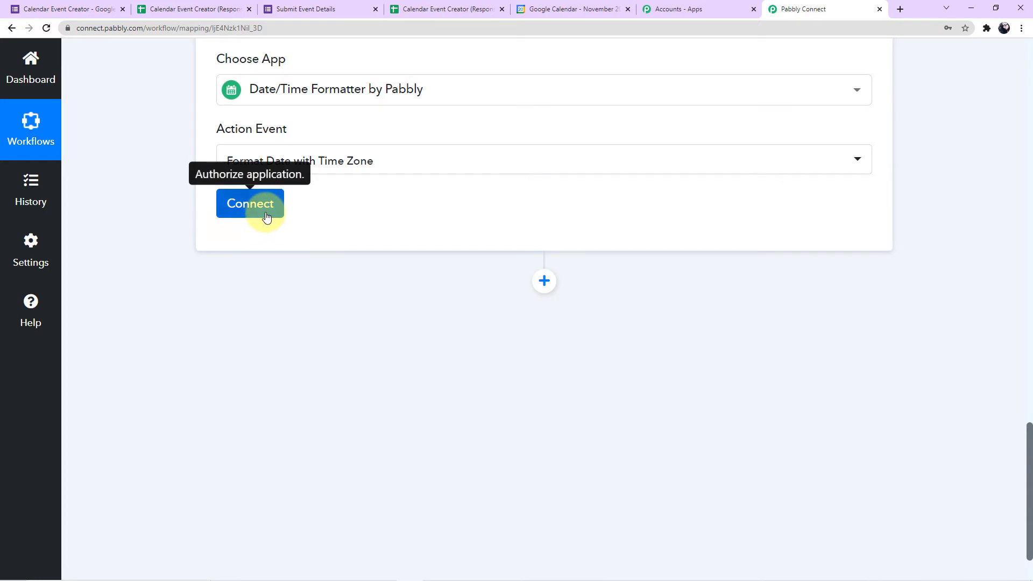
left_click(266, 215)
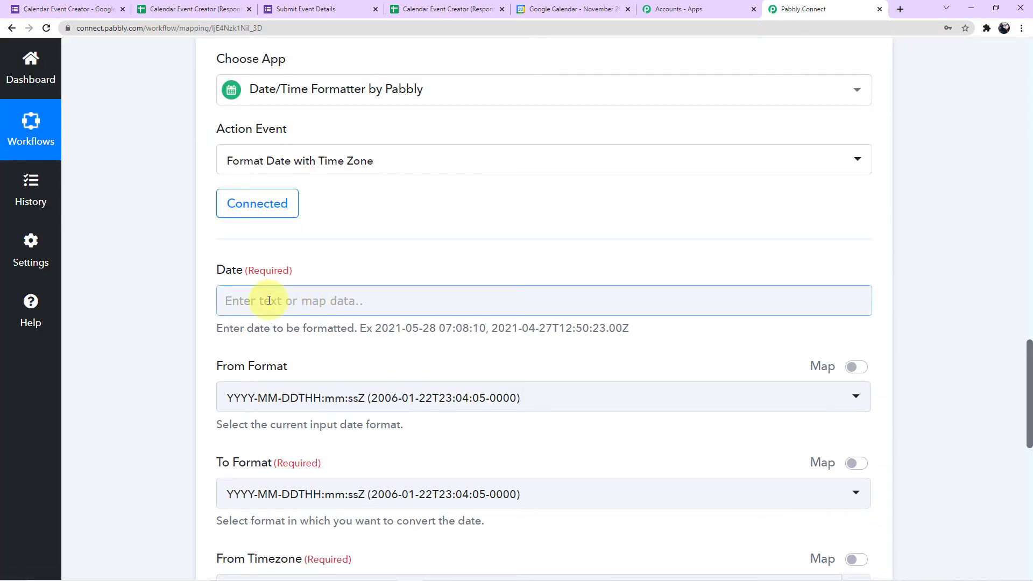
scroll(471, 327, "up", 7)
scroll(471, 329, "up", 5)
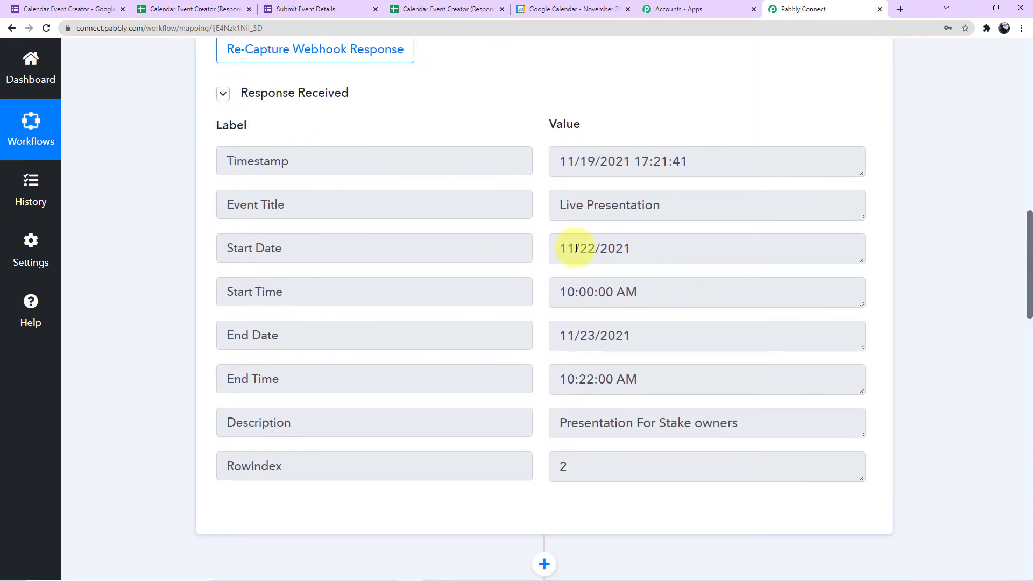
scroll(184, 322, "down", 1)
scroll(184, 321, "down", 12)
- Map the form's Start Date 11/22/2021 and Start Time 10:00:00 AM into the formatter's Date field
left_click(291, 301)
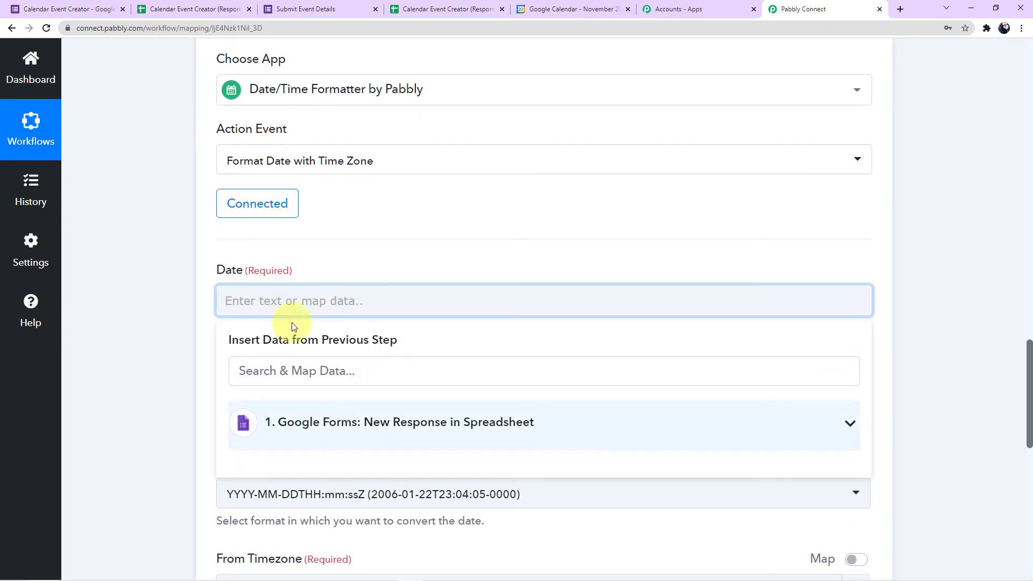
scroll(288, 302, "down", 2)
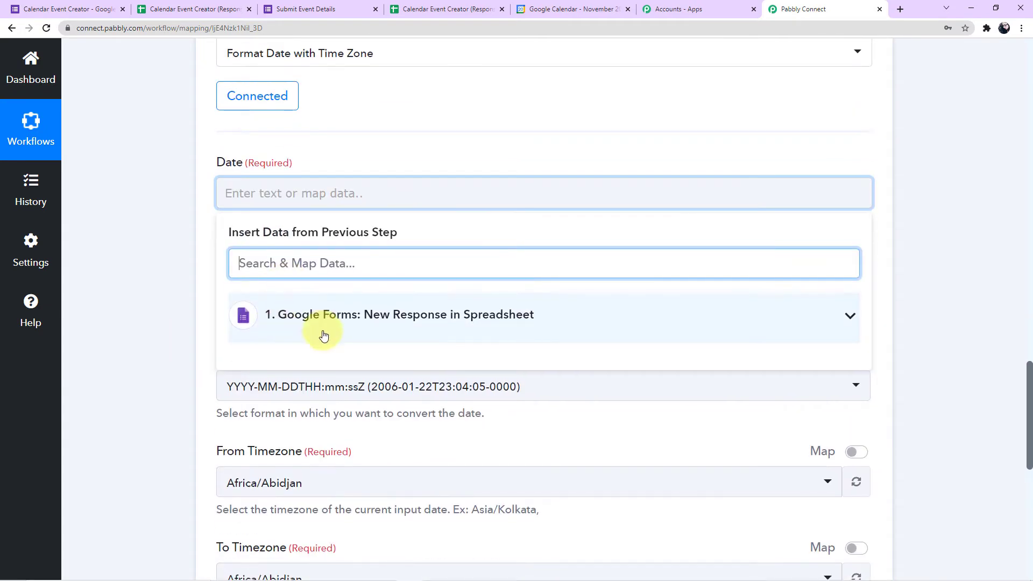
left_click(425, 316)
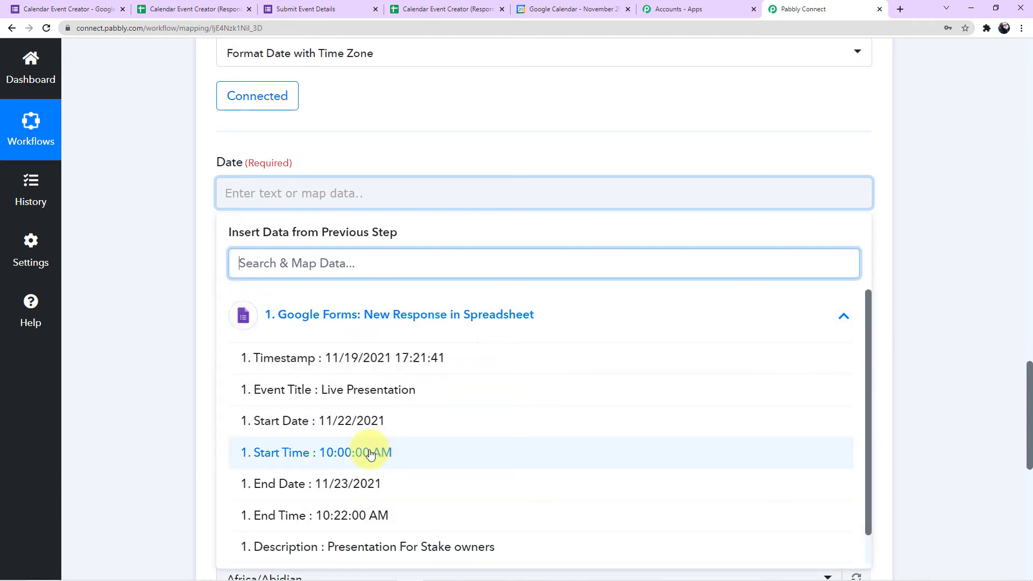
left_click(381, 422)
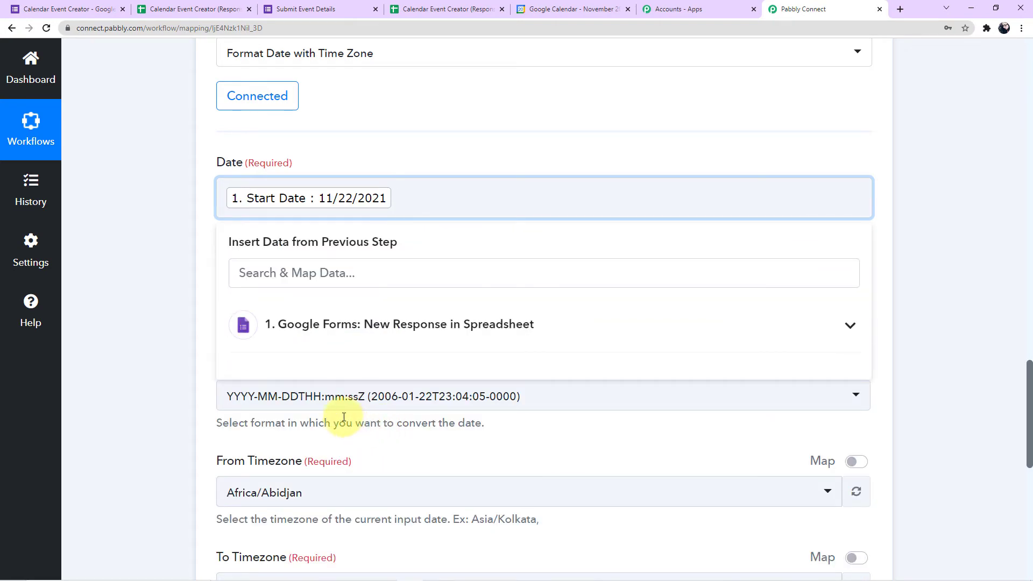
left_click(362, 331)
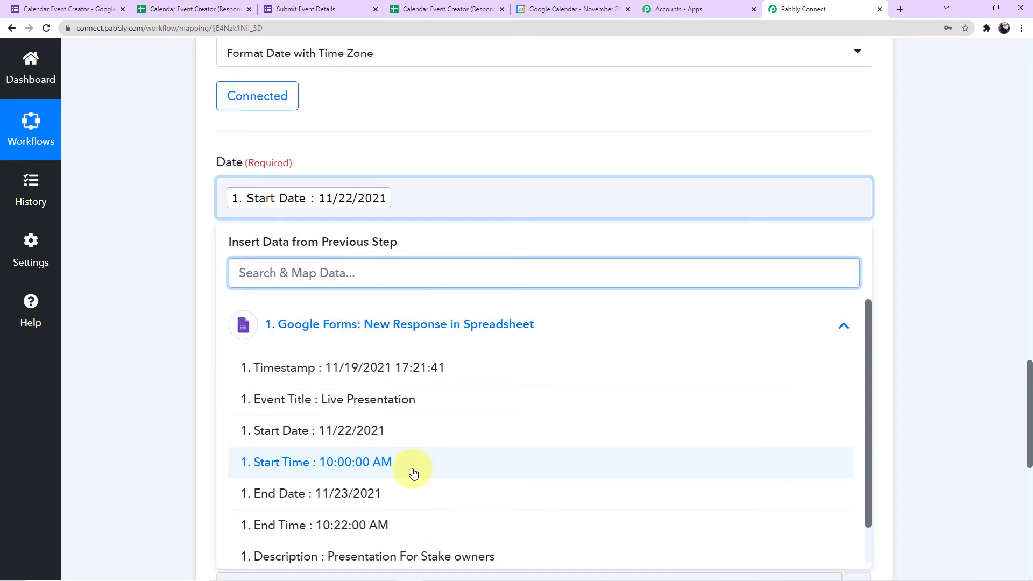
left_click(376, 466)
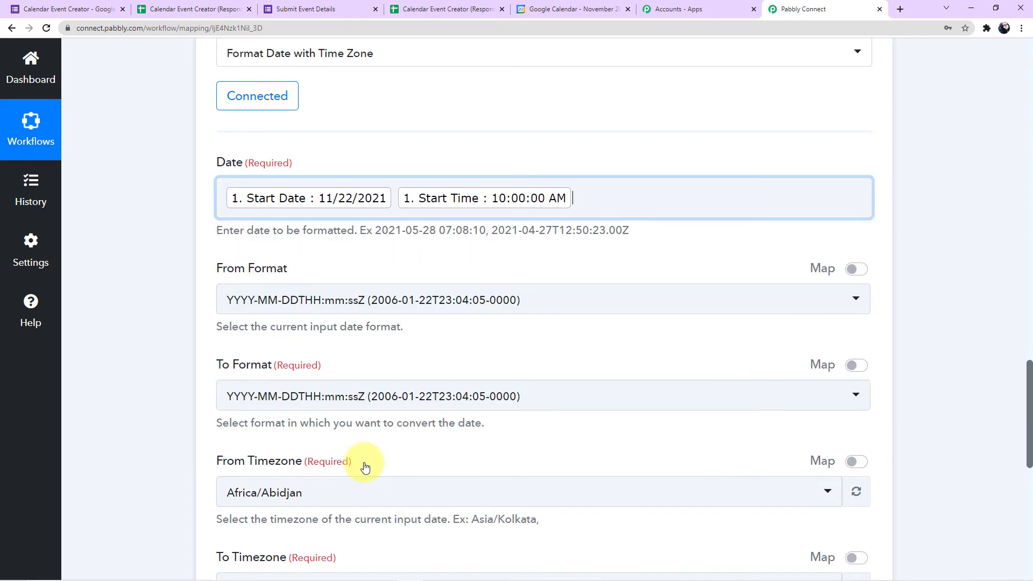
left_click(130, 323)
scroll(130, 323, "down", 2)
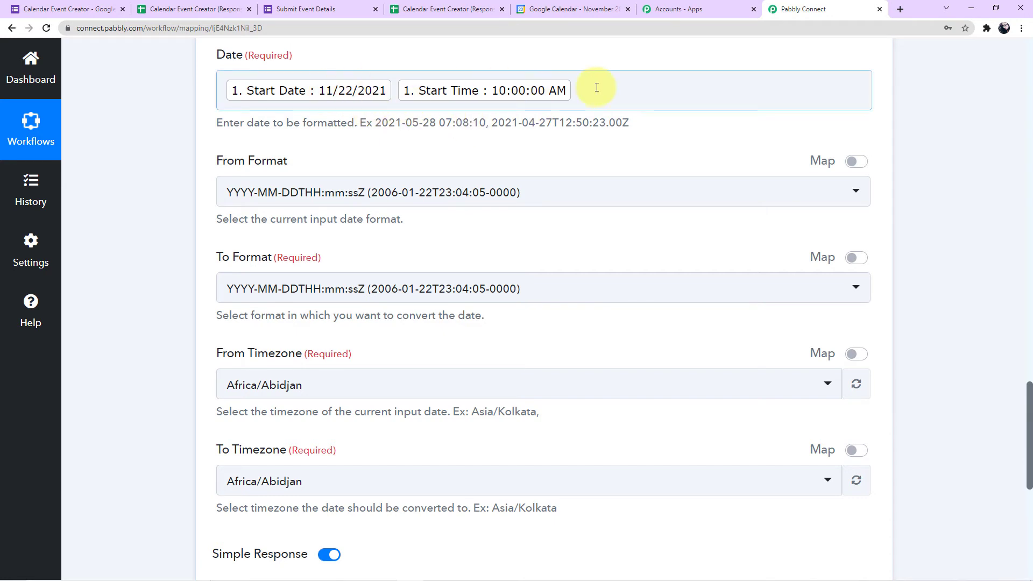
scroll(491, 157, "down", 2)
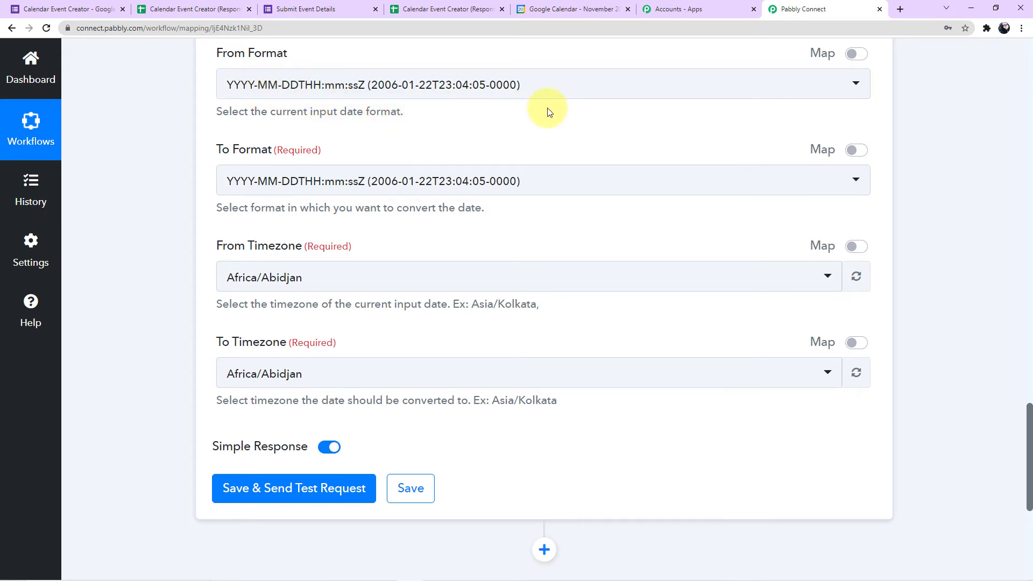
scroll(544, 111, "up", 2)
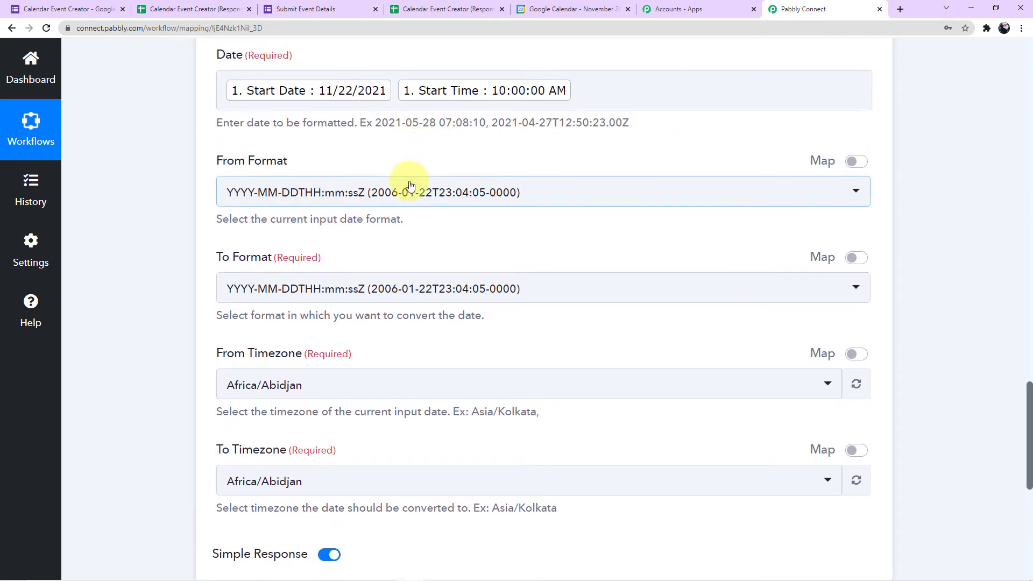
scroll(407, 186, "down", 1)
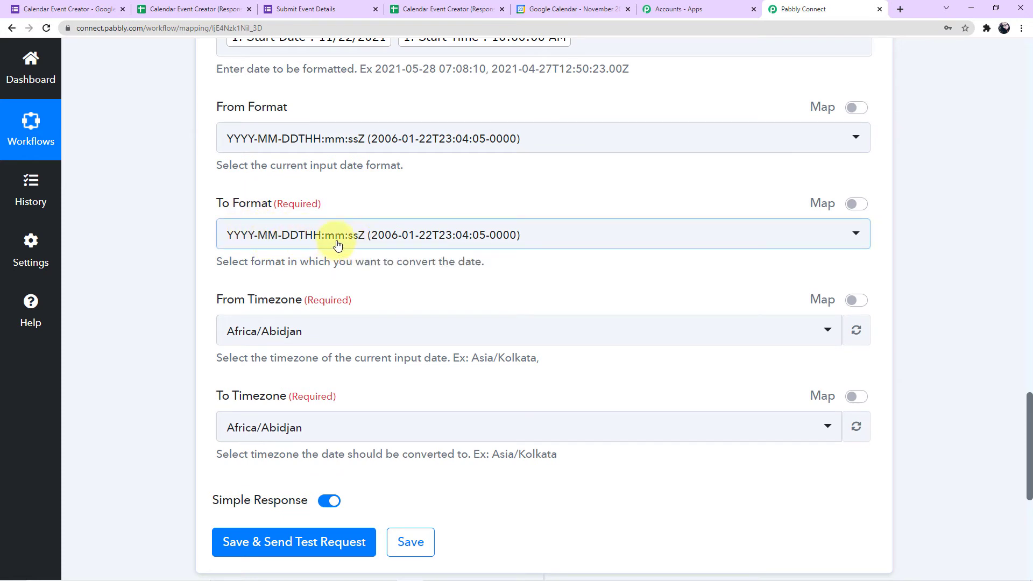
scroll(397, 209, "up", 1)
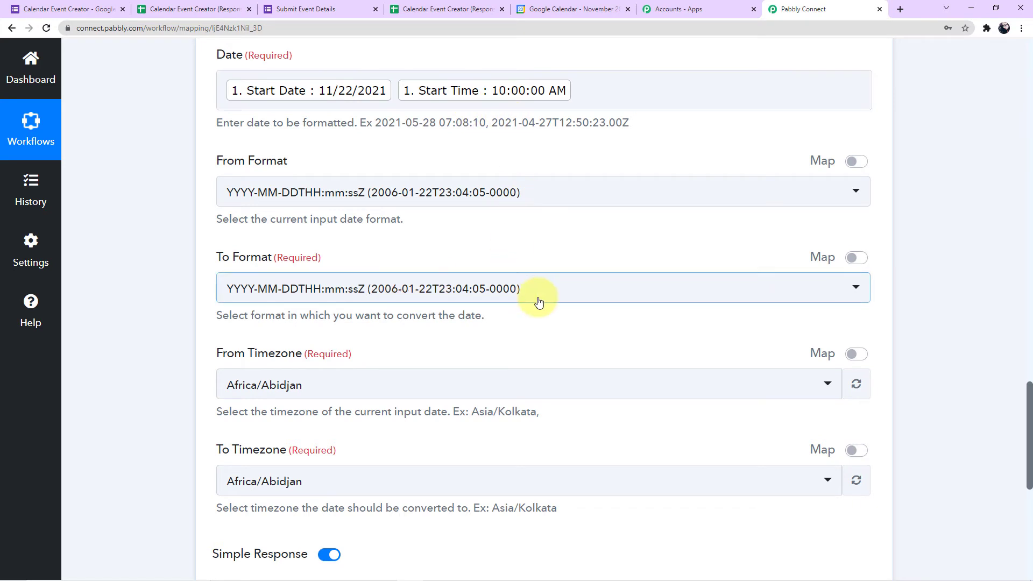
scroll(539, 302, "down", 4)
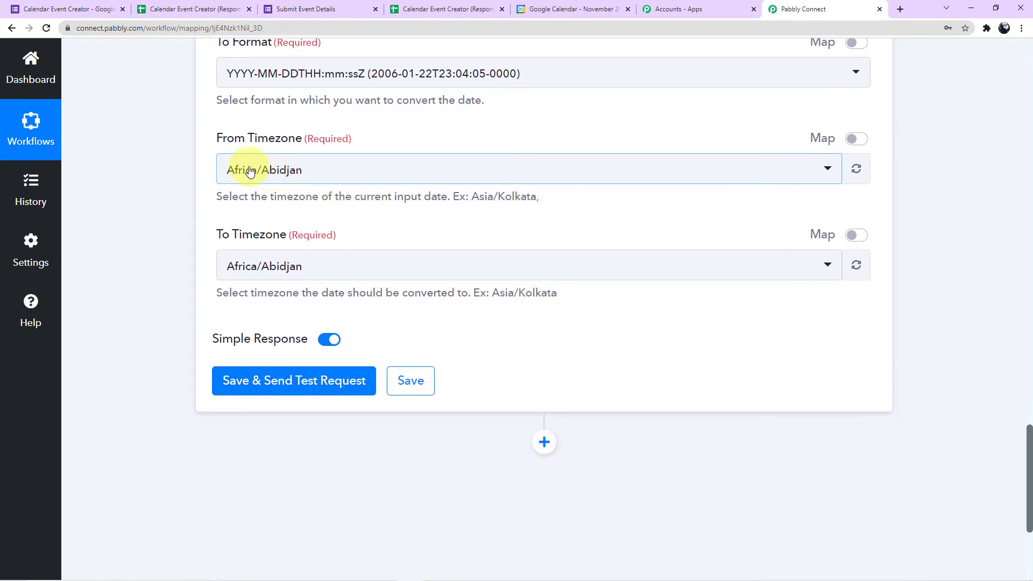
left_click(360, 174)
type("a")
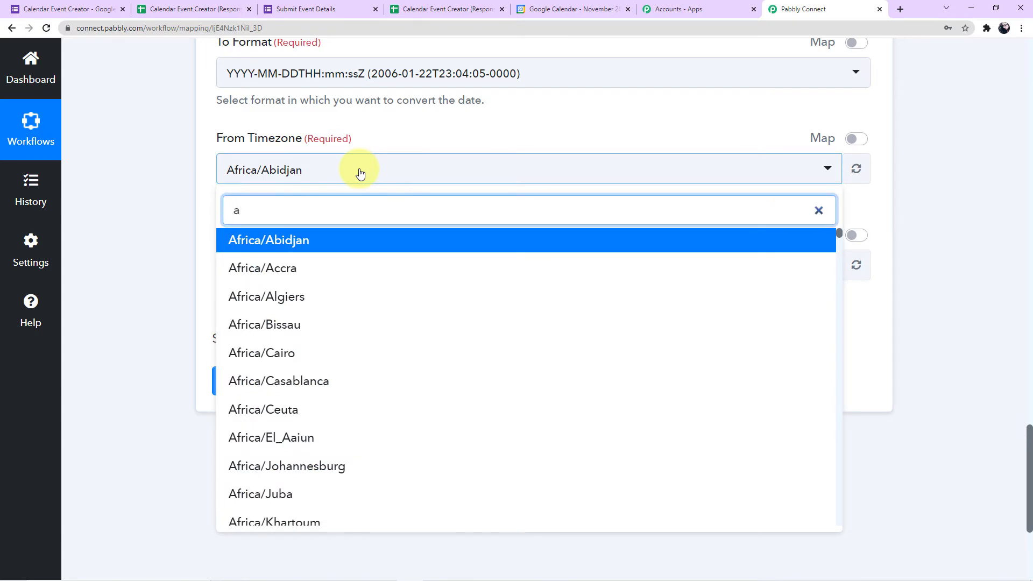
type("sia/")
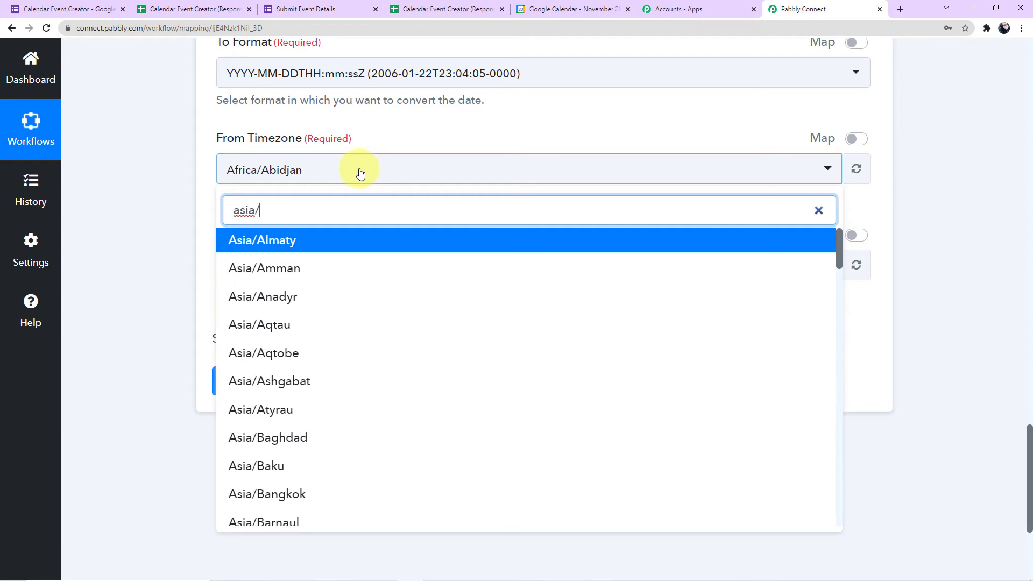
type("ko")
left_click(403, 239)
scroll(402, 236, "down", 1)
left_click(338, 219)
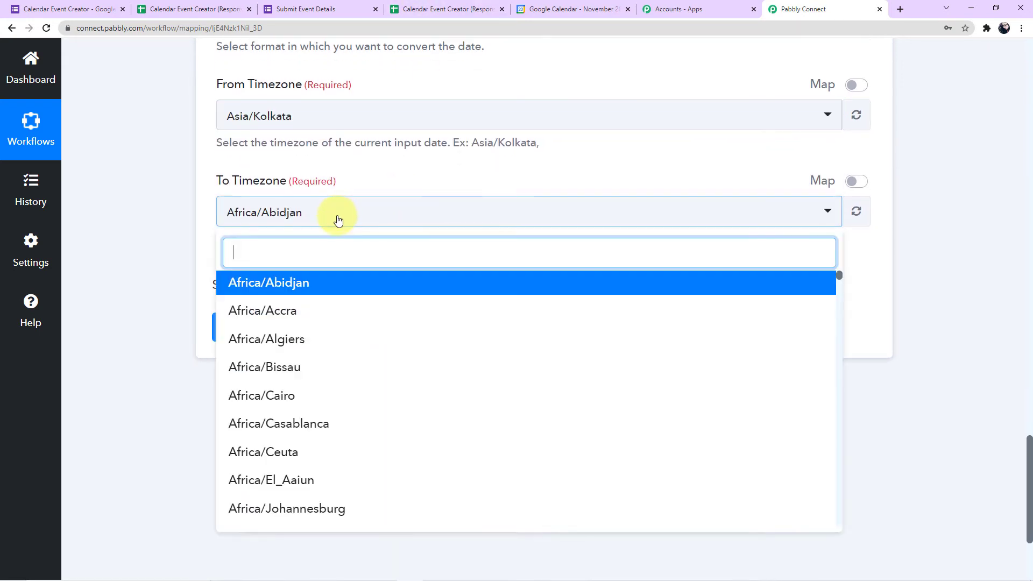
type("asia/")
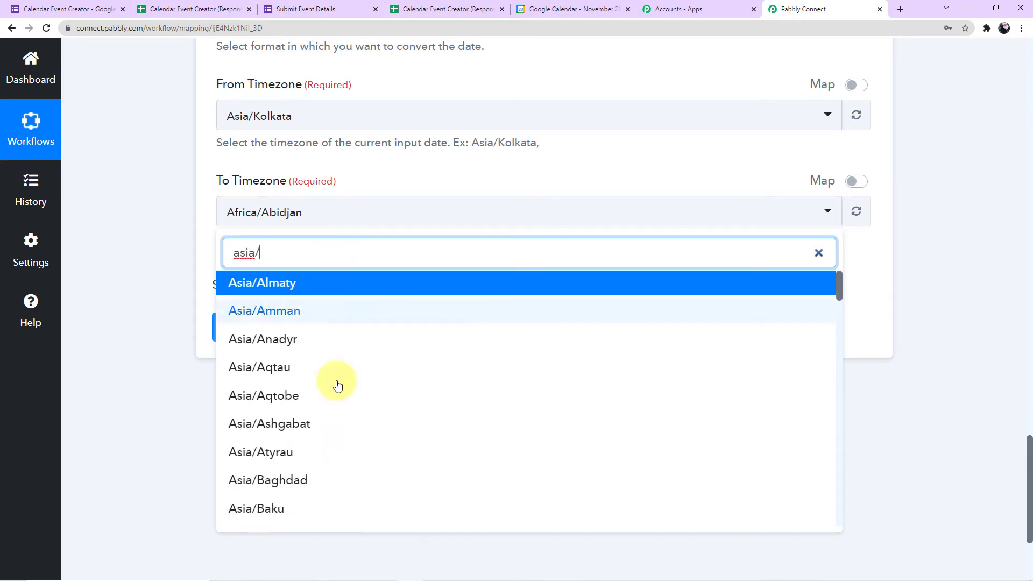
scroll(340, 428, "down", 4)
scroll(341, 429, "down", 7)
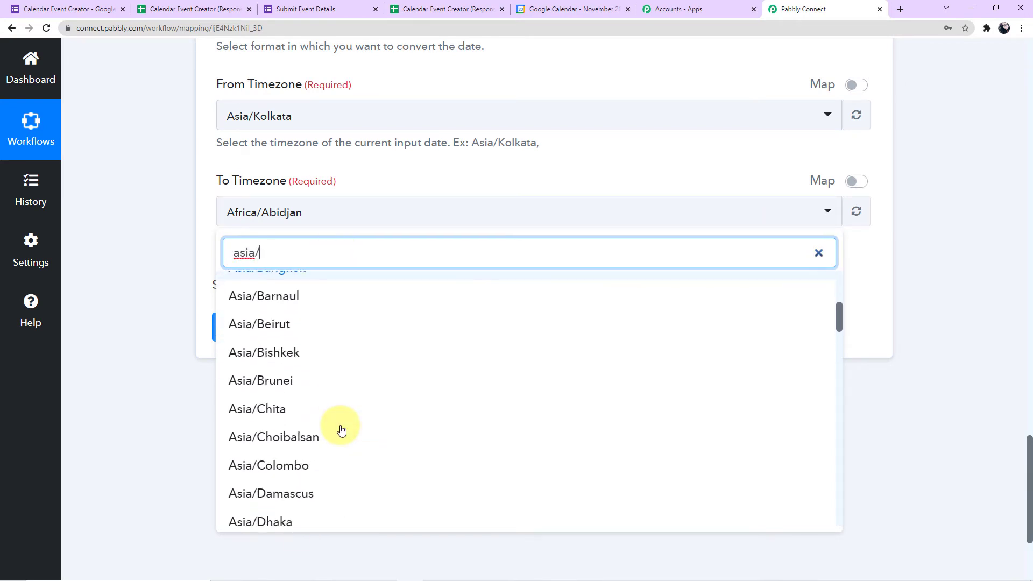
type("a/")
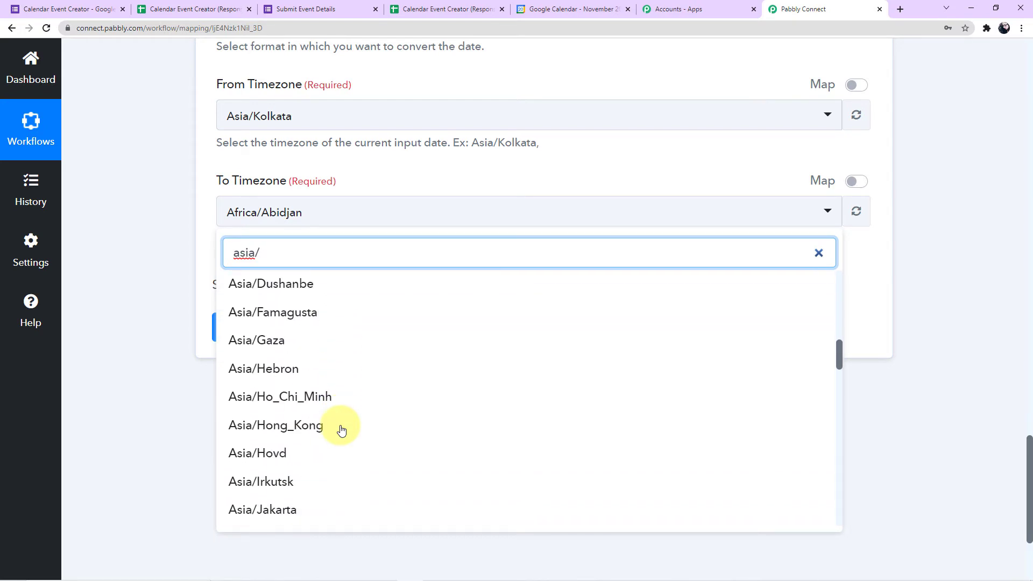
type("kol")
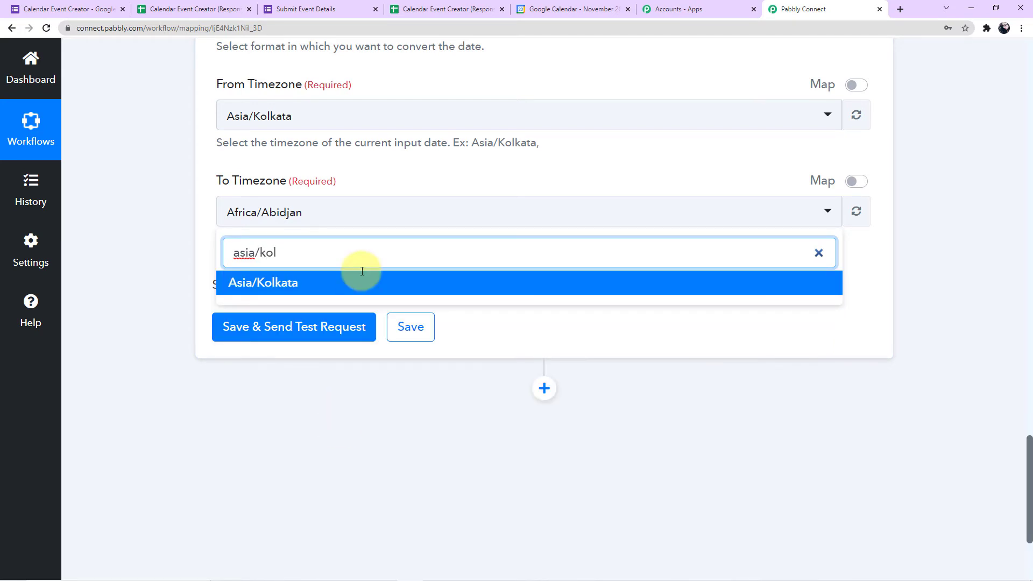
left_click(361, 295)
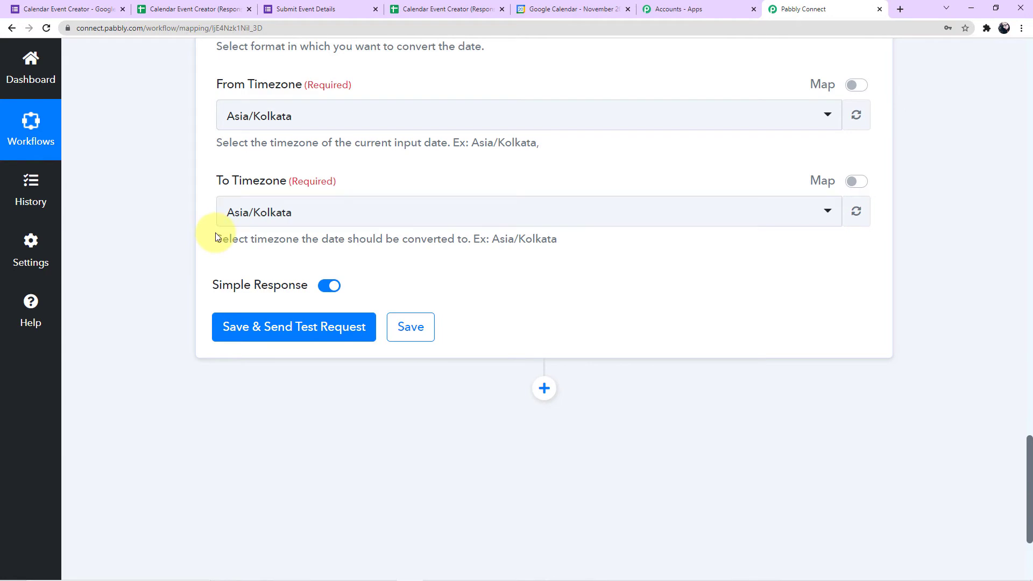
scroll(215, 232, "down", 2)
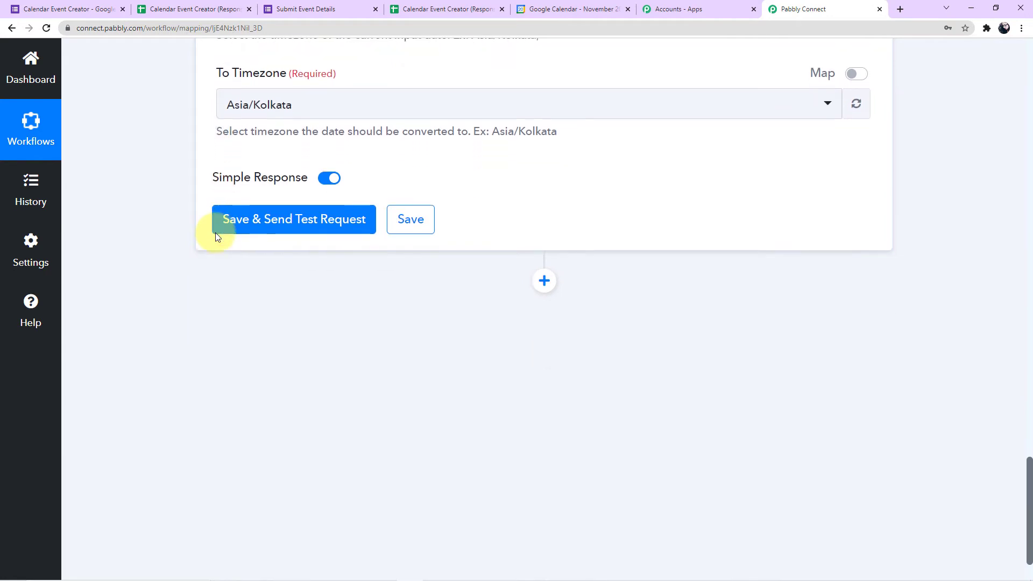
left_click(267, 223)
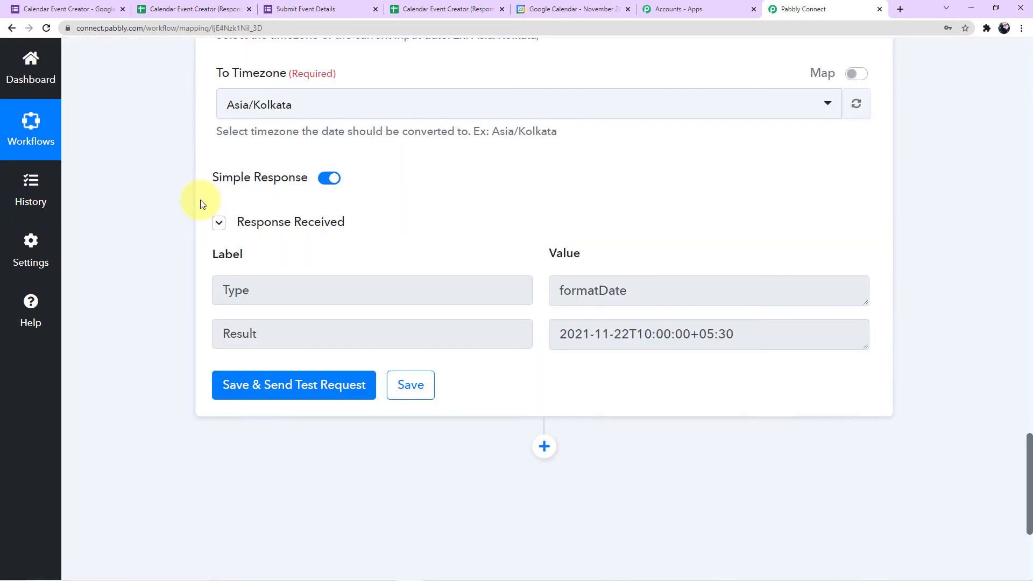
scroll(439, 238, "up", 6)
scroll(439, 237, "up", 3)
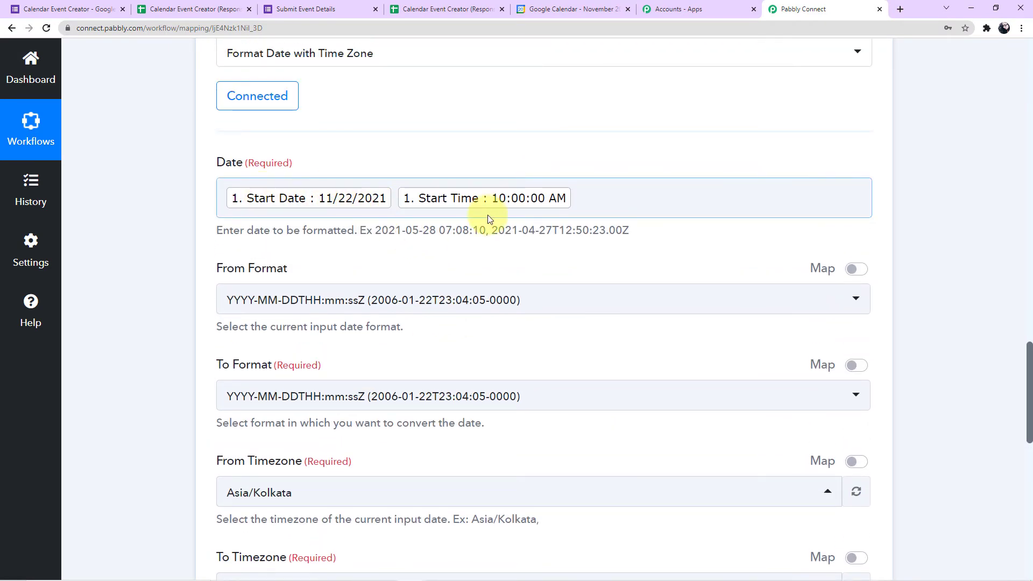
scroll(487, 215, "down", 9)
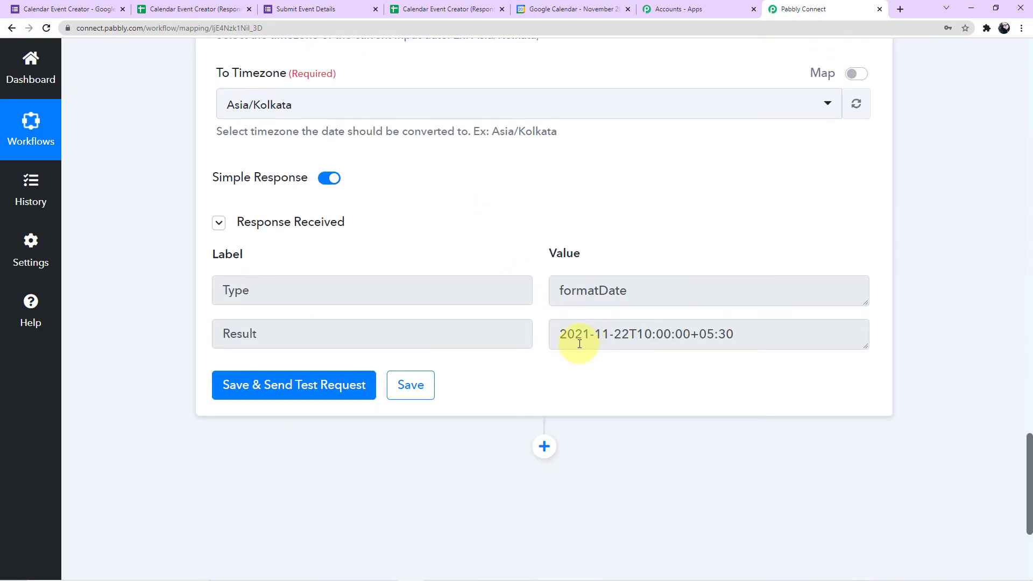
scroll(589, 342, "up", 6)
scroll(590, 345, "up", 2)
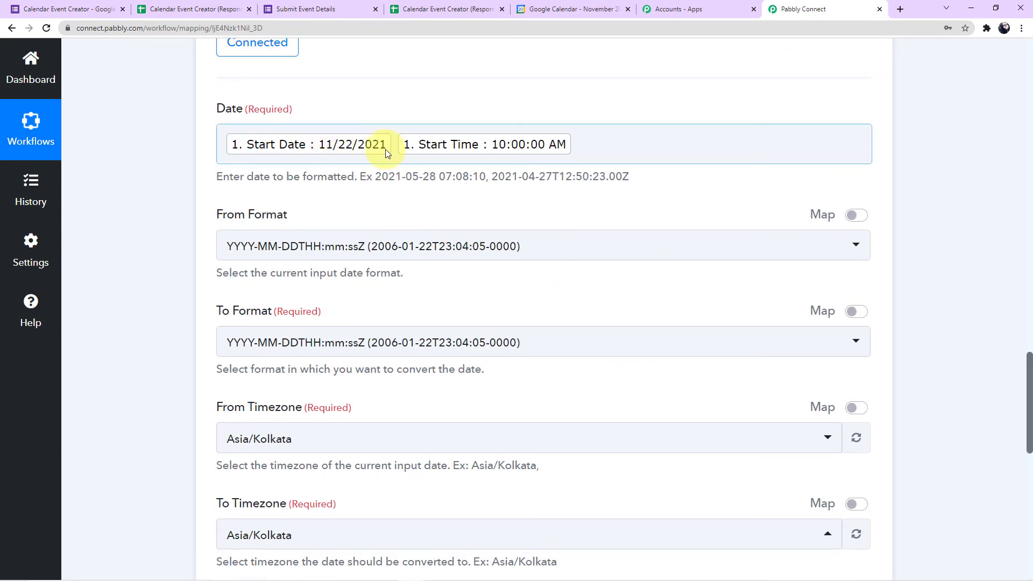
scroll(506, 91, "down", 1)
scroll(613, 294, "down", 6)
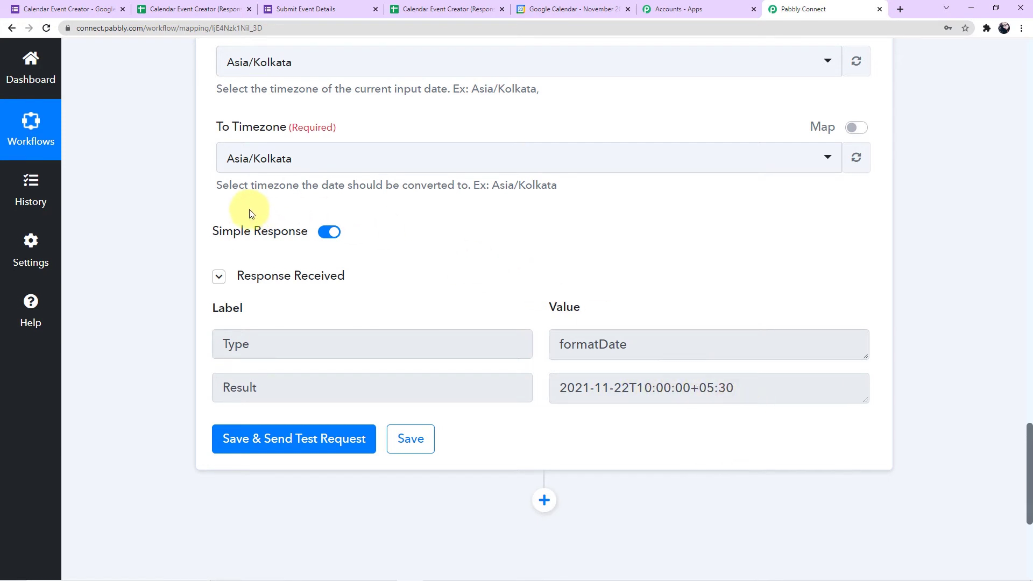
scroll(195, 211, "down", 5)
scroll(599, 318, "up", 17)
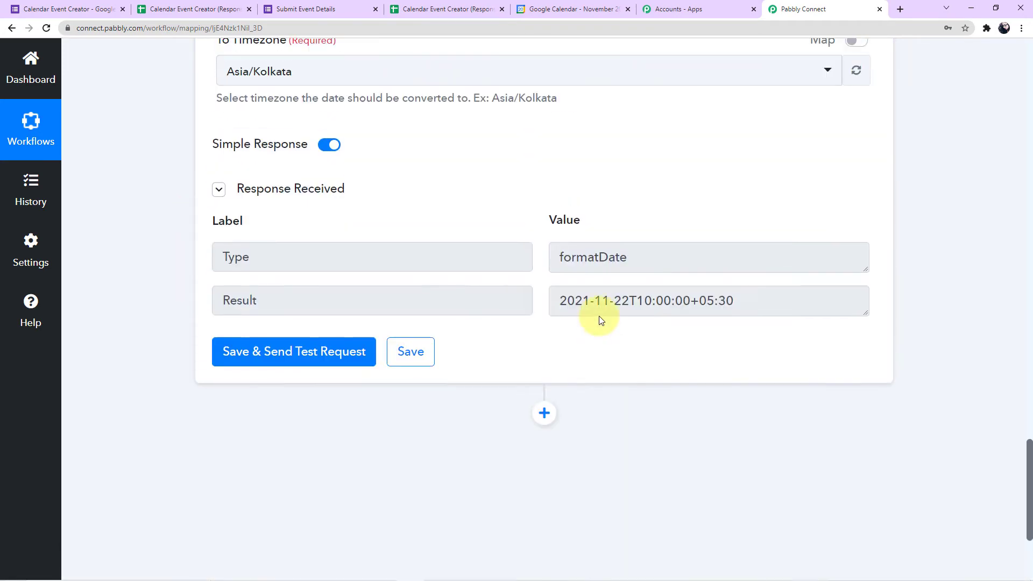
scroll(370, 262, "up", 5)
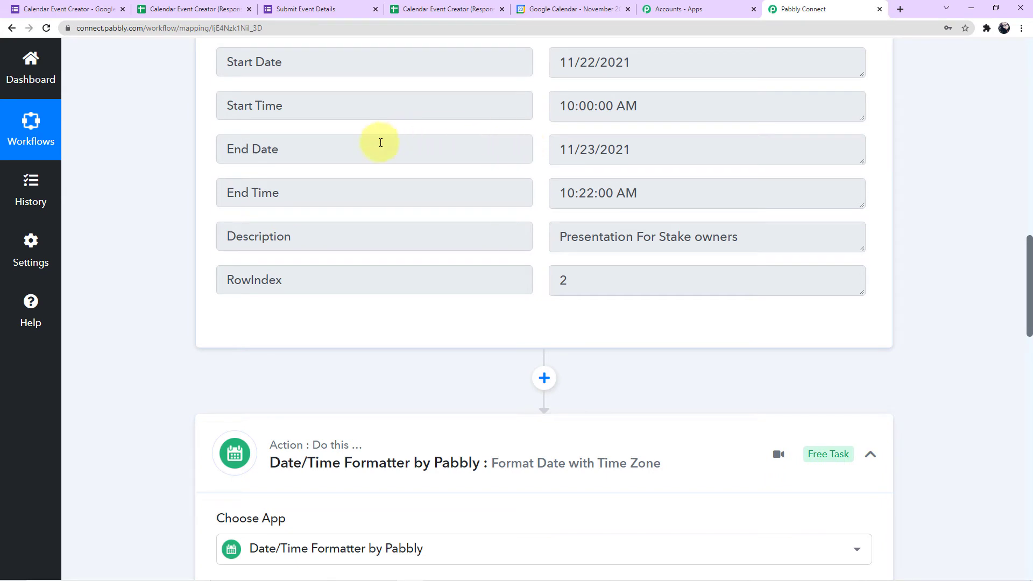
scroll(427, 334, "down", 5)
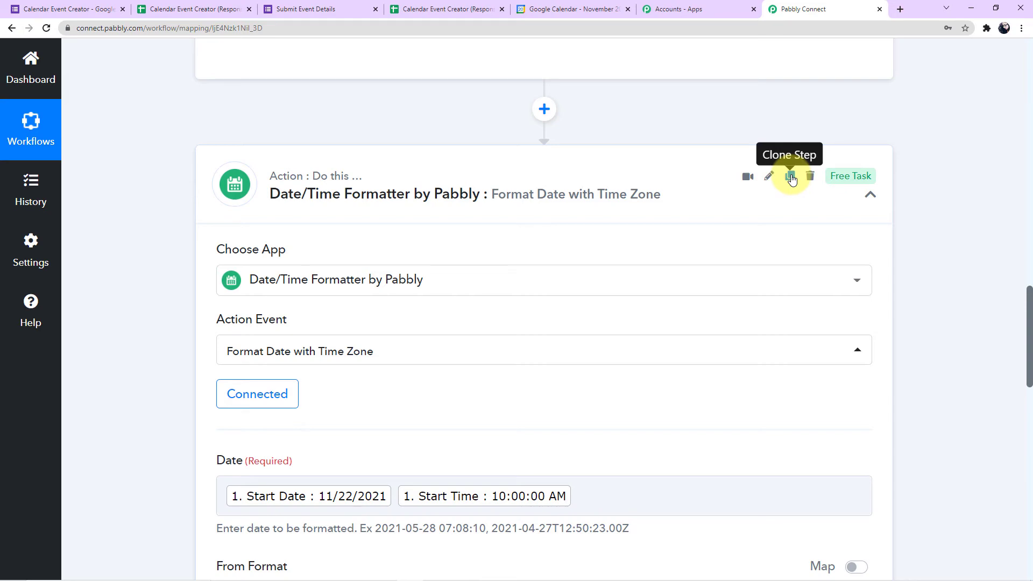
- Clone the Date/Time Formatter step into a third step and expand the copy
left_click(791, 178)
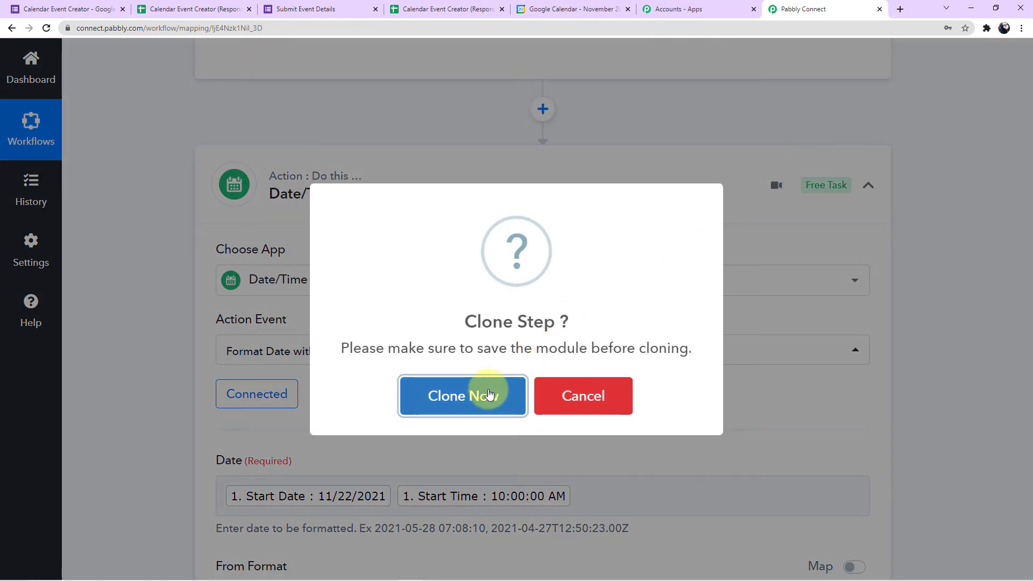
left_click(489, 394)
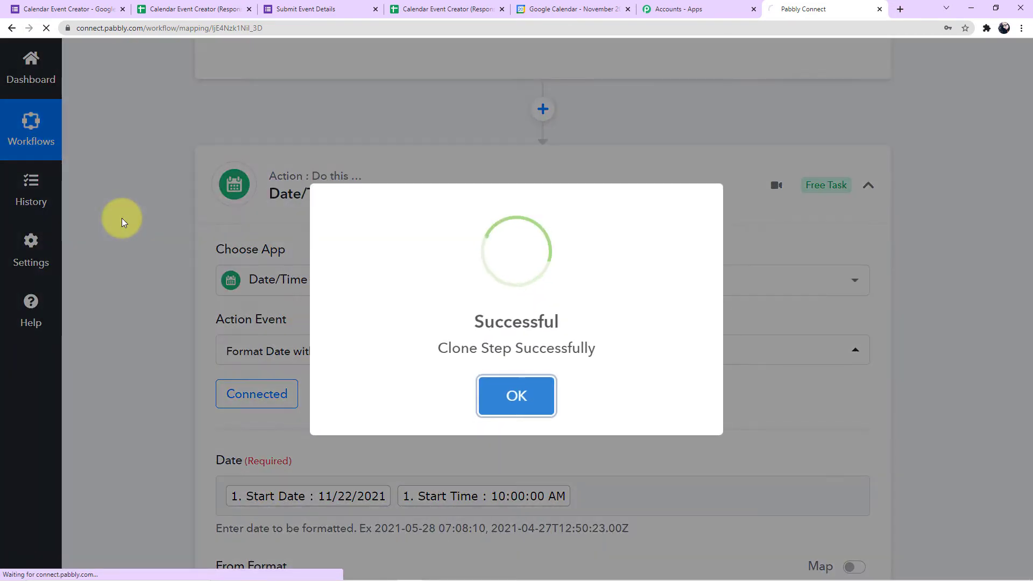
scroll(122, 218, "down", 6)
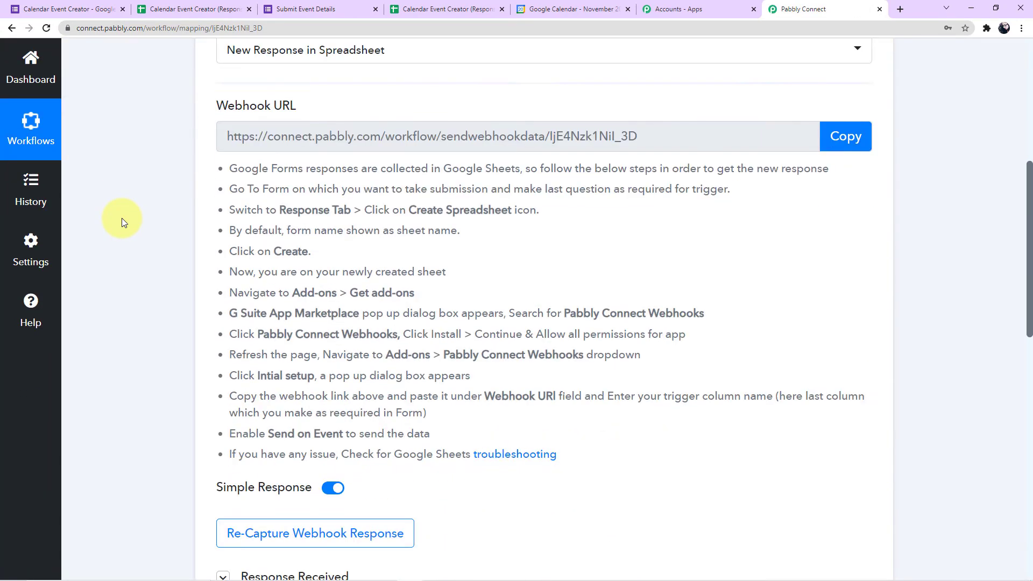
scroll(121, 218, "down", 10)
left_click(428, 338)
scroll(193, 289, "down", 5)
scroll(194, 289, "down", 2)
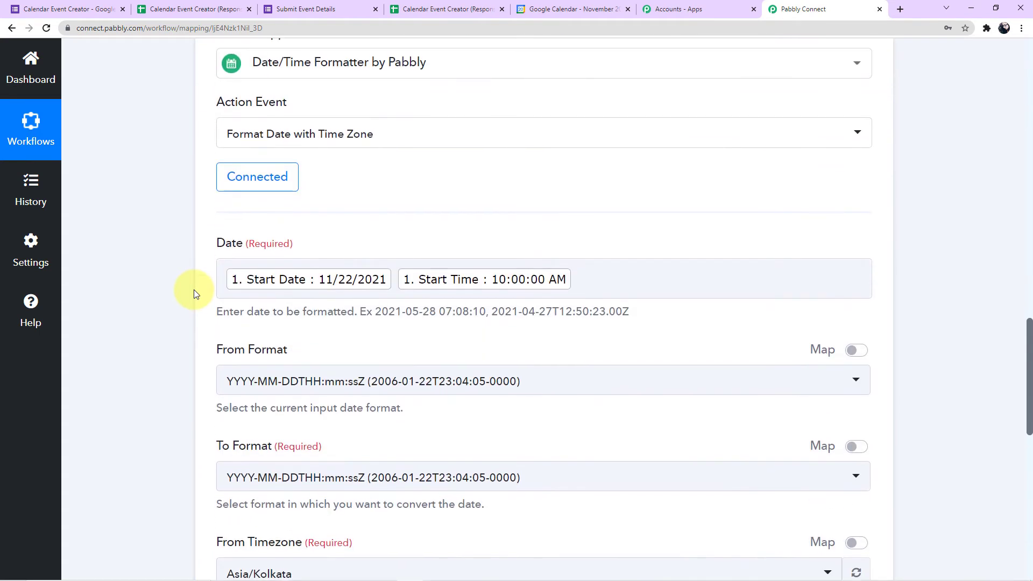
- Replace the third step's Date with the form's End Date 11/23/2021 and End Time 10:22:00 AM
left_click(600, 287)
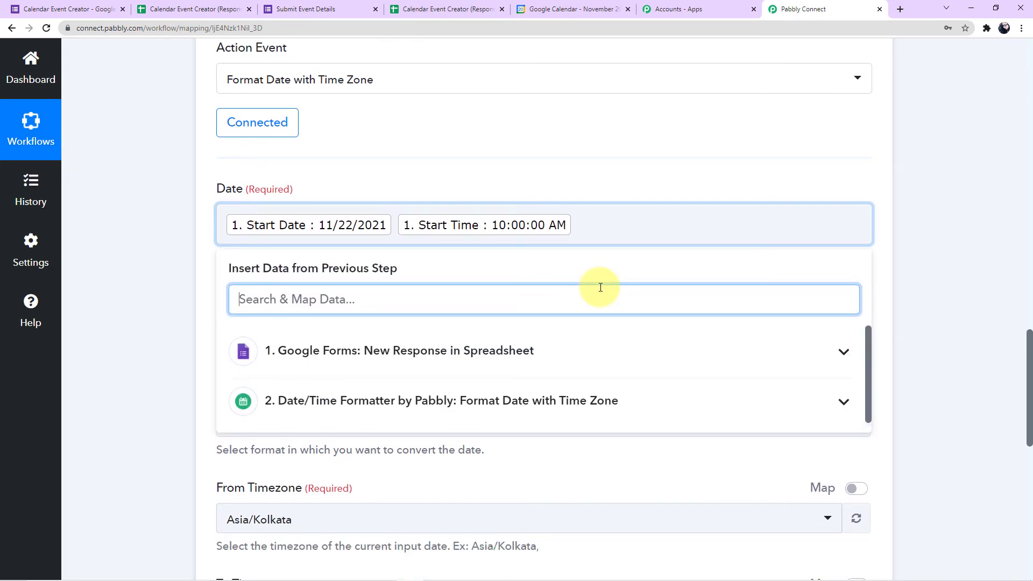
left_click(612, 229)
key("BackSpace")
key("BackSpace")
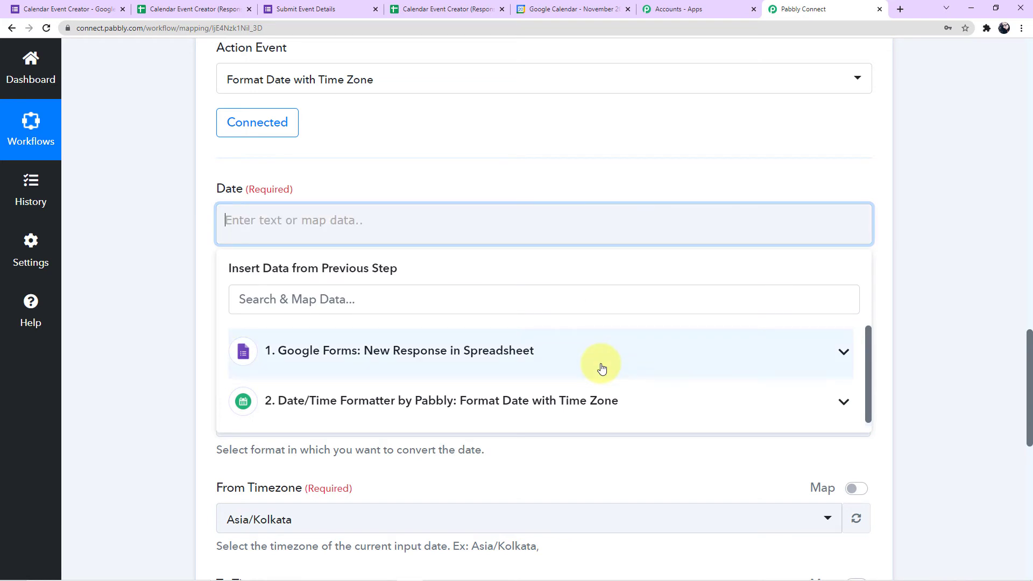
left_click(257, 297)
scroll(148, 284, "down", 2)
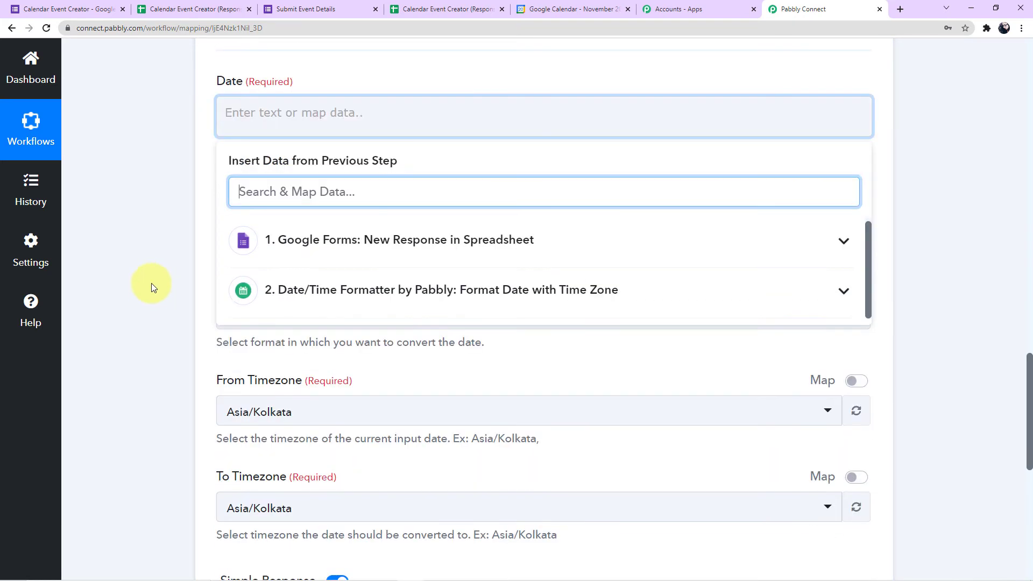
left_click(318, 236)
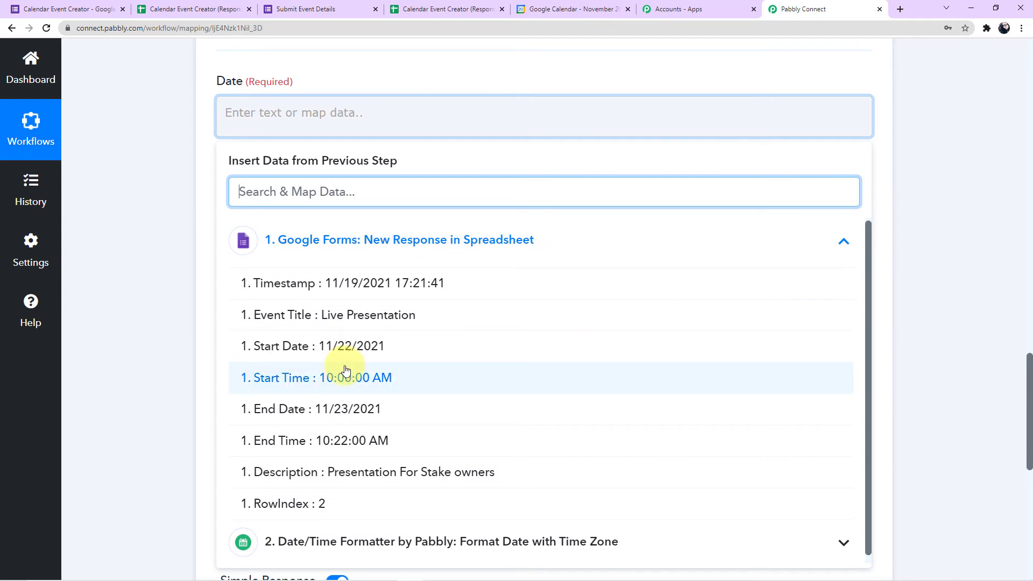
left_click(336, 413)
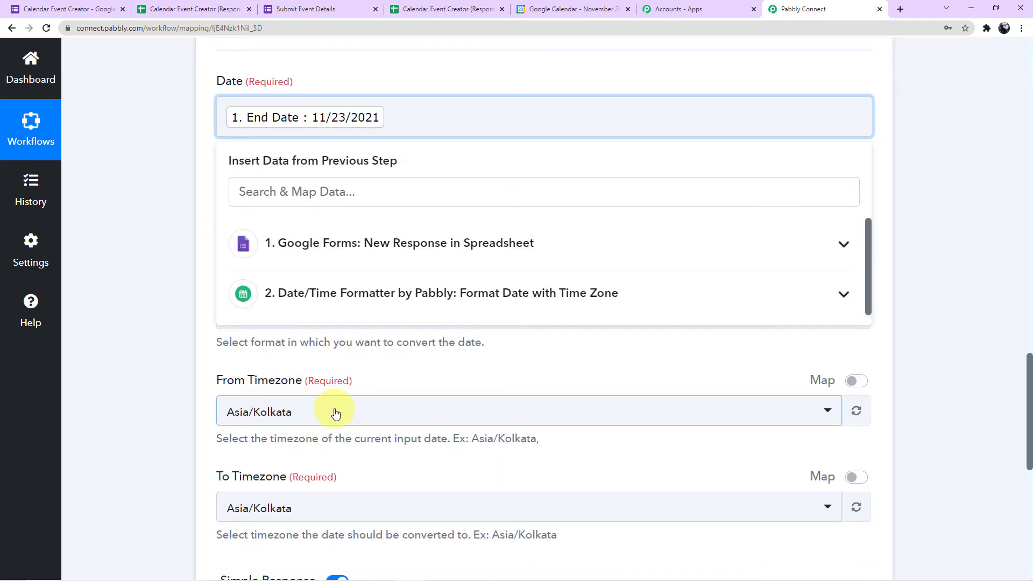
left_click(434, 261)
left_click(396, 441)
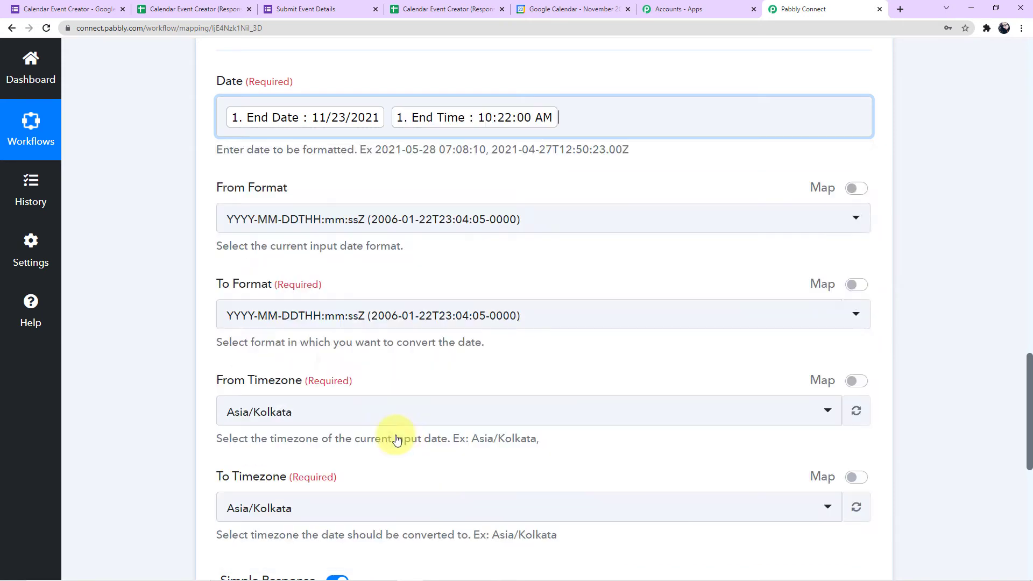
left_click(182, 255)
- Save and test the third step, producing 2021-11-23T10:22:00+05:30
scroll(183, 255, "down", 4)
scroll(183, 254, "down", 3)
left_click(242, 274)
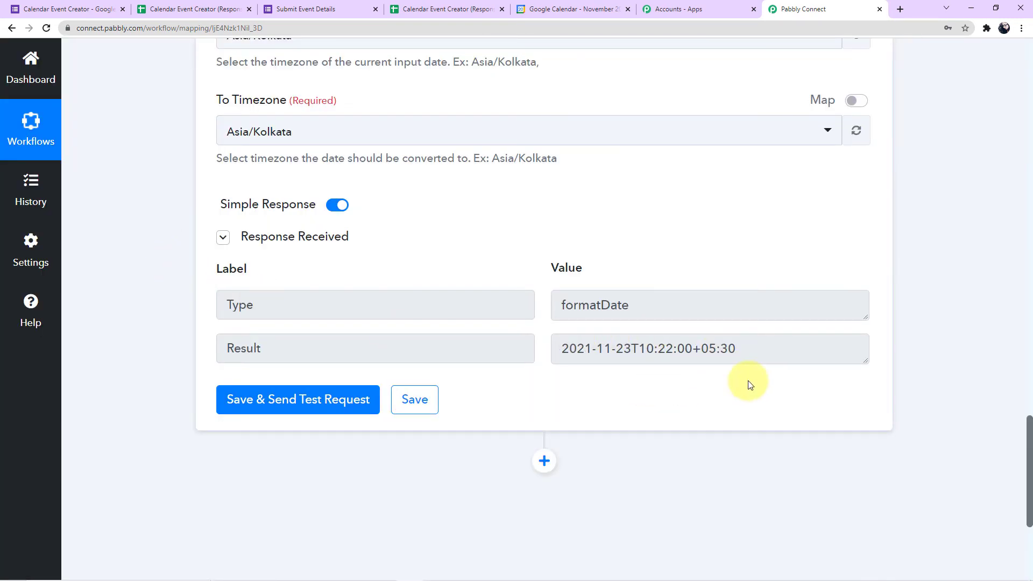
scroll(594, 375, "down", 4)
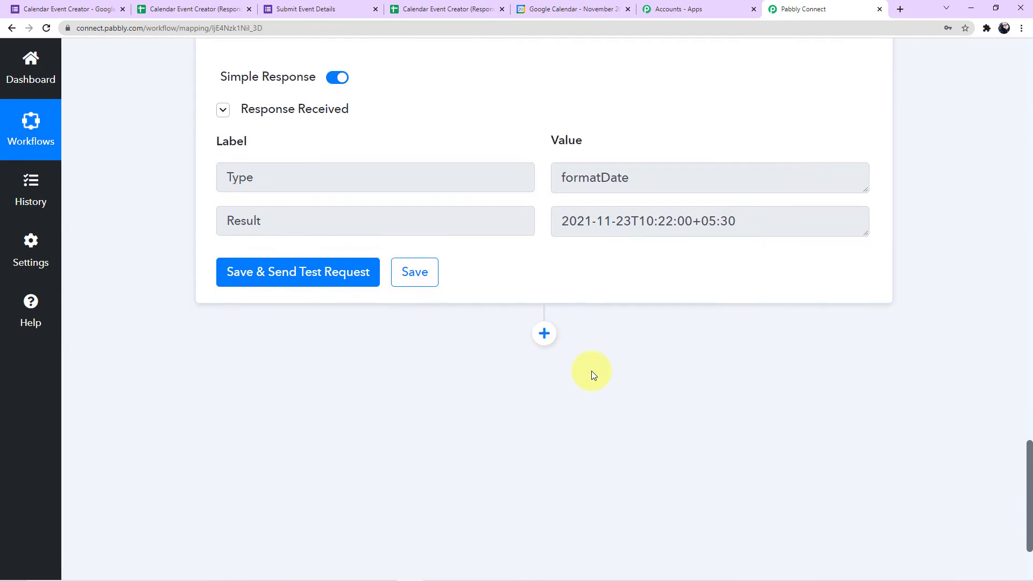
scroll(591, 370, "down", 1)
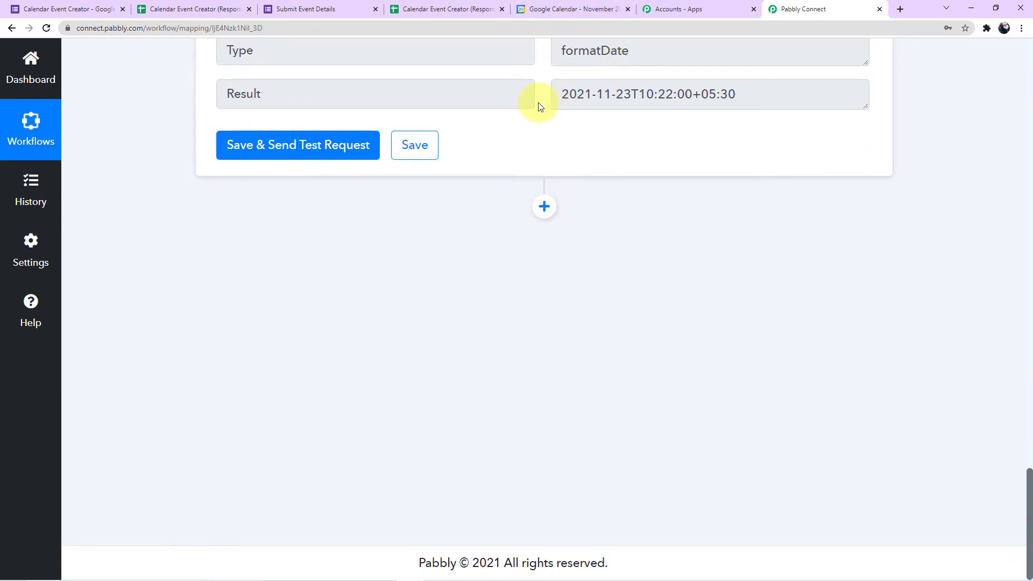
- Add a fourth step with Google Calendar's Create an Event action and start connecting it
left_click(544, 206)
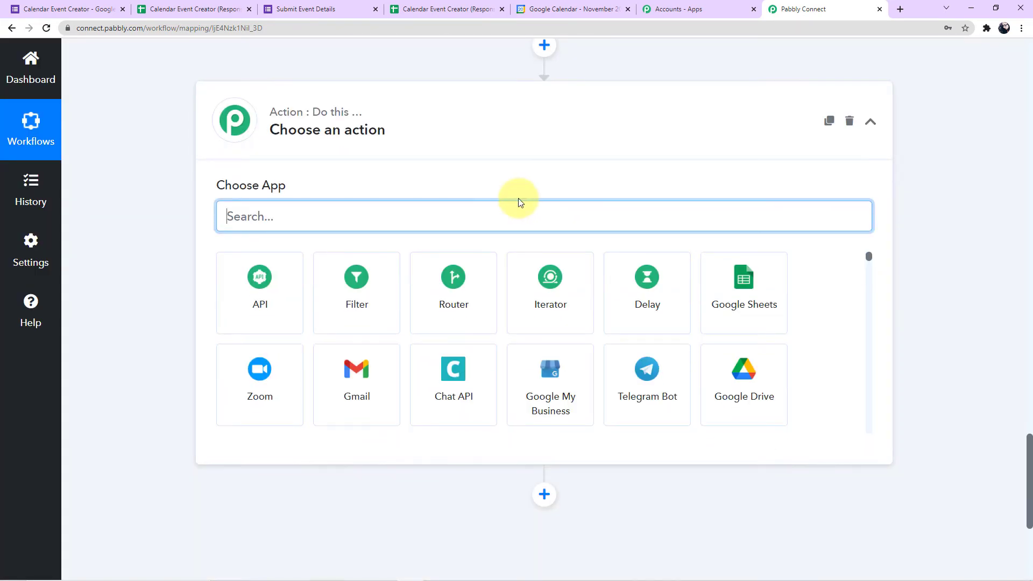
type("goog")
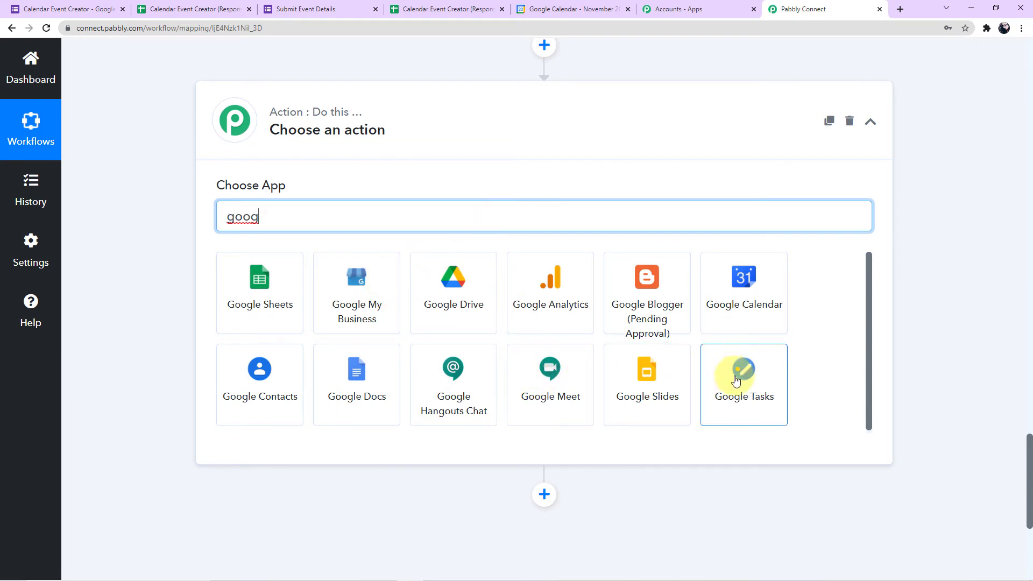
left_click(766, 318)
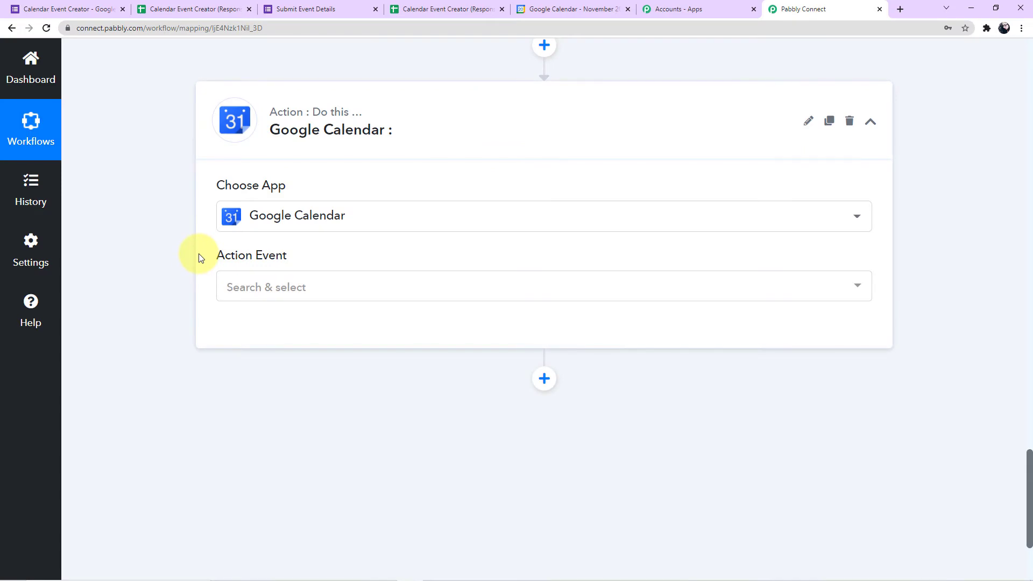
left_click(274, 181)
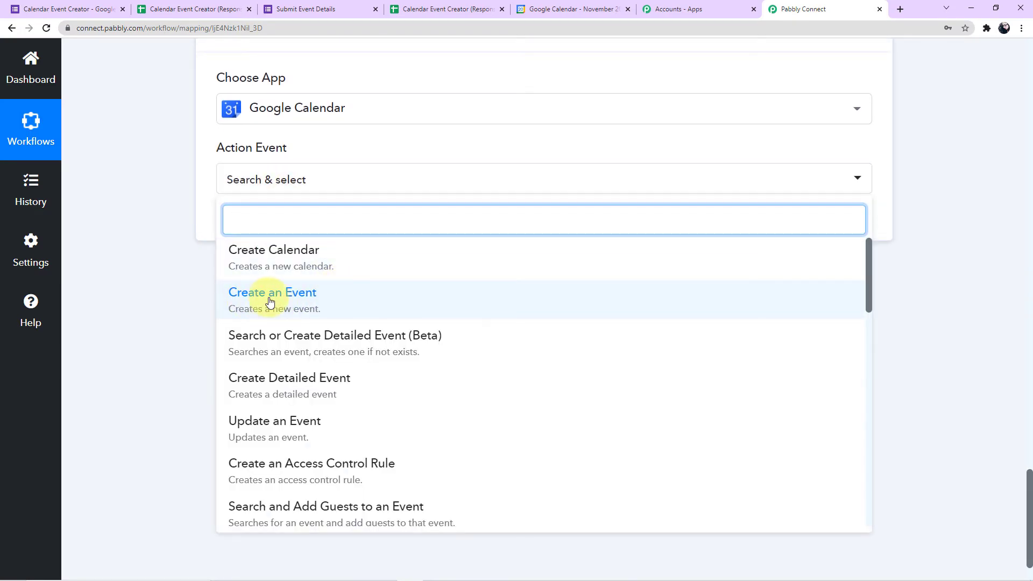
left_click(313, 302)
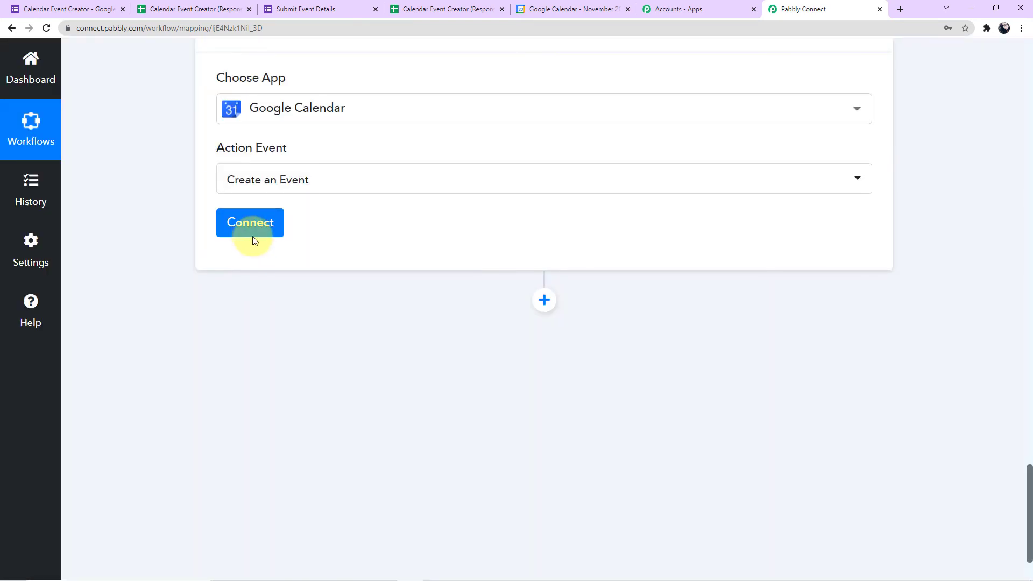
left_click(254, 237)
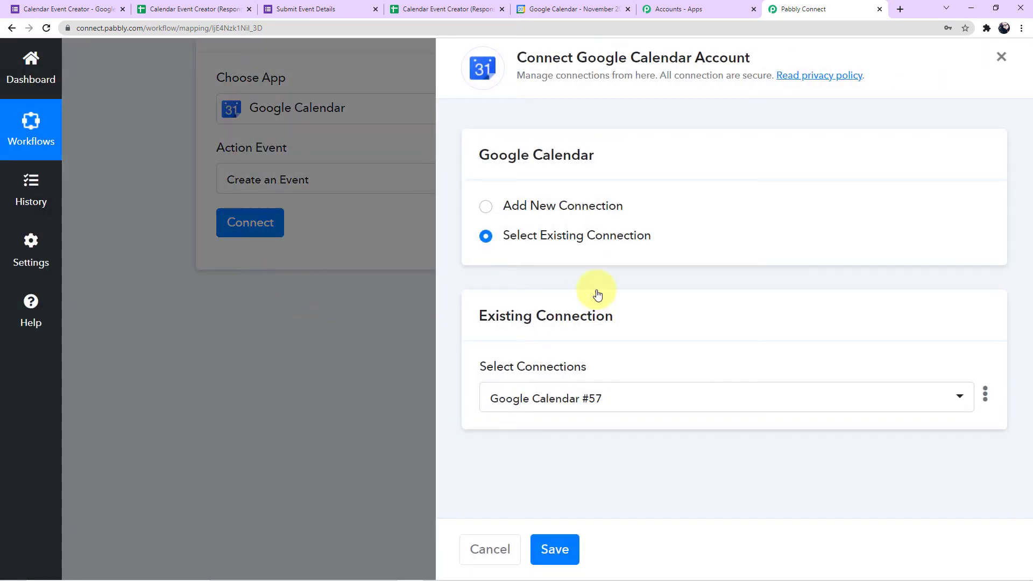
- Add a new Google Calendar connection by signing in with a Google account and granting access
left_click(486, 207)
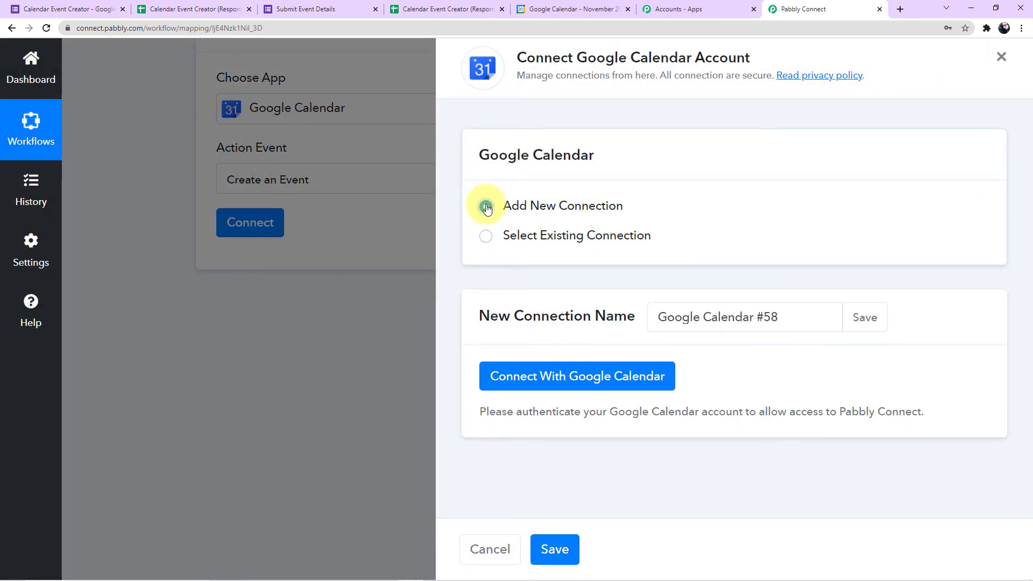
left_click(591, 382)
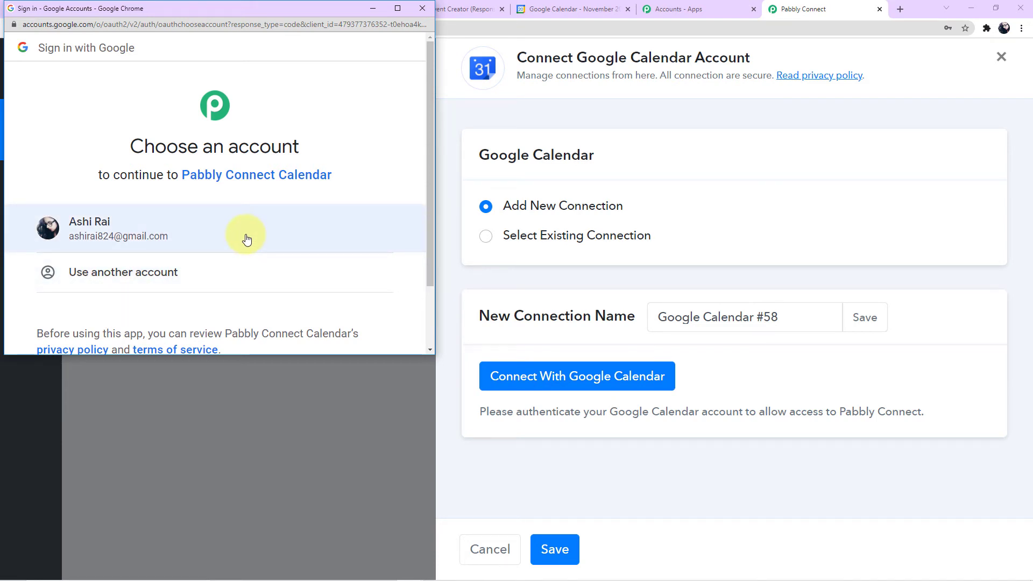
left_click(145, 233)
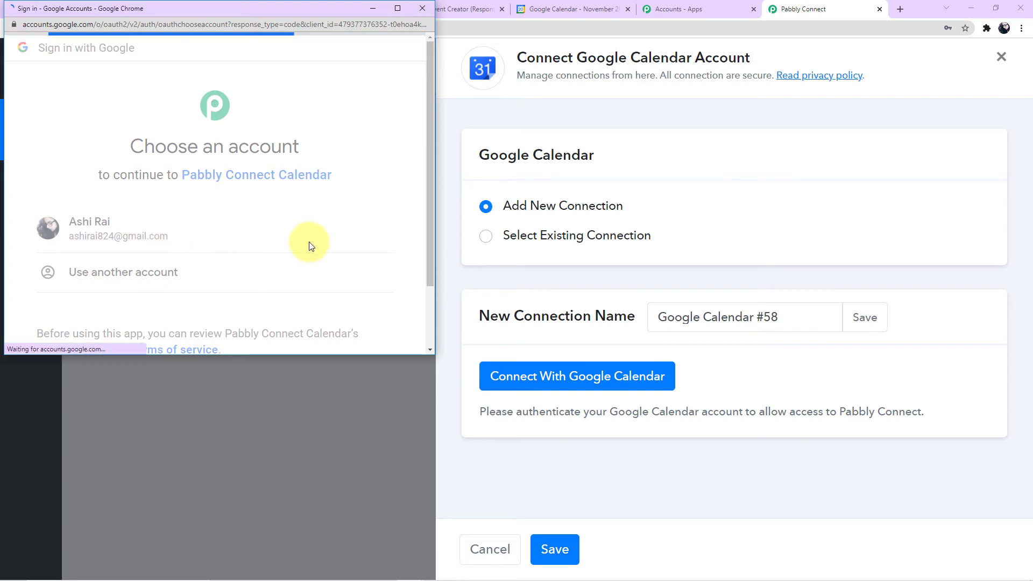
scroll(309, 242, "down", 4)
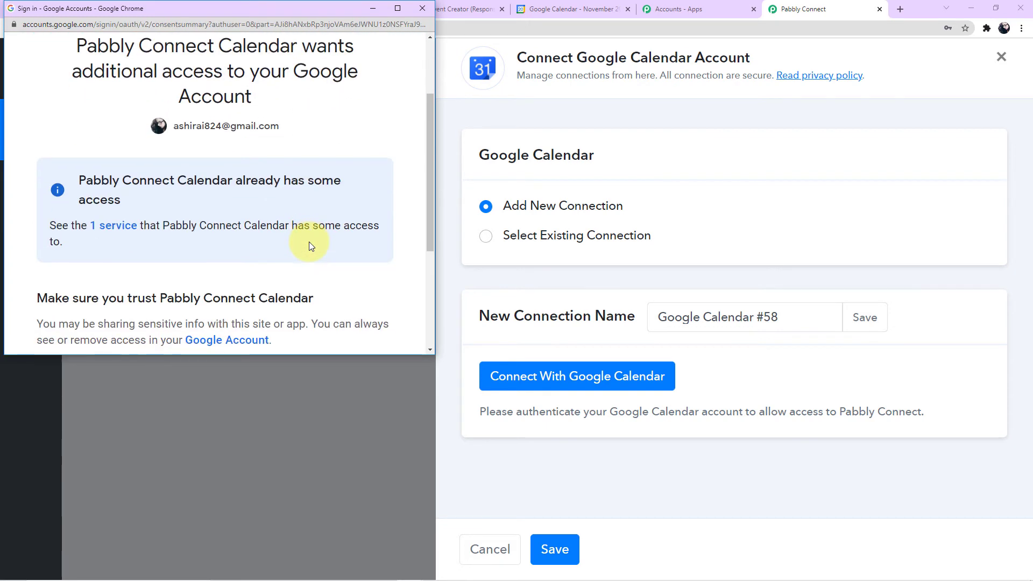
scroll(309, 246, "down", 2)
left_click(305, 256)
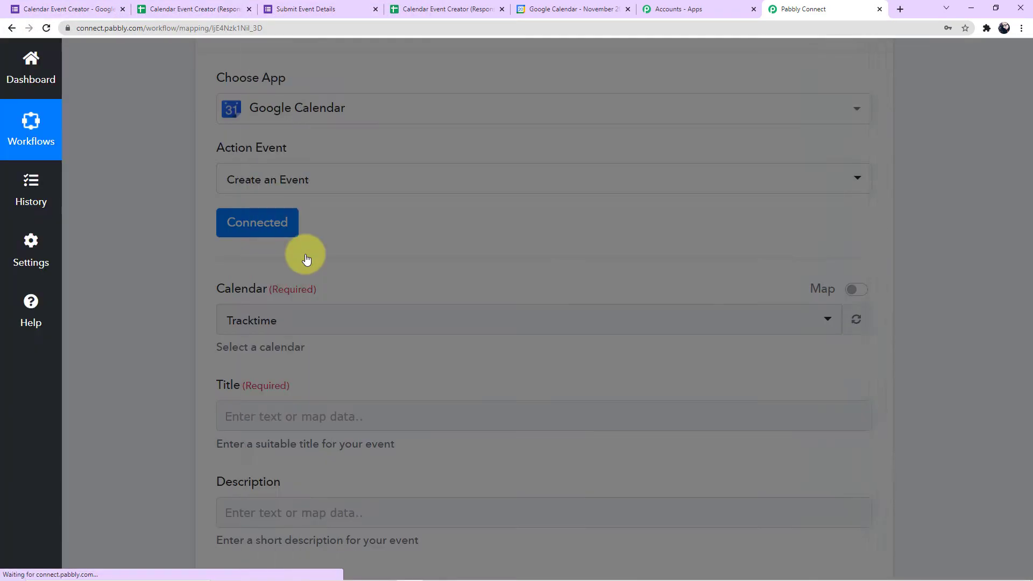
scroll(305, 258, "down", 1)
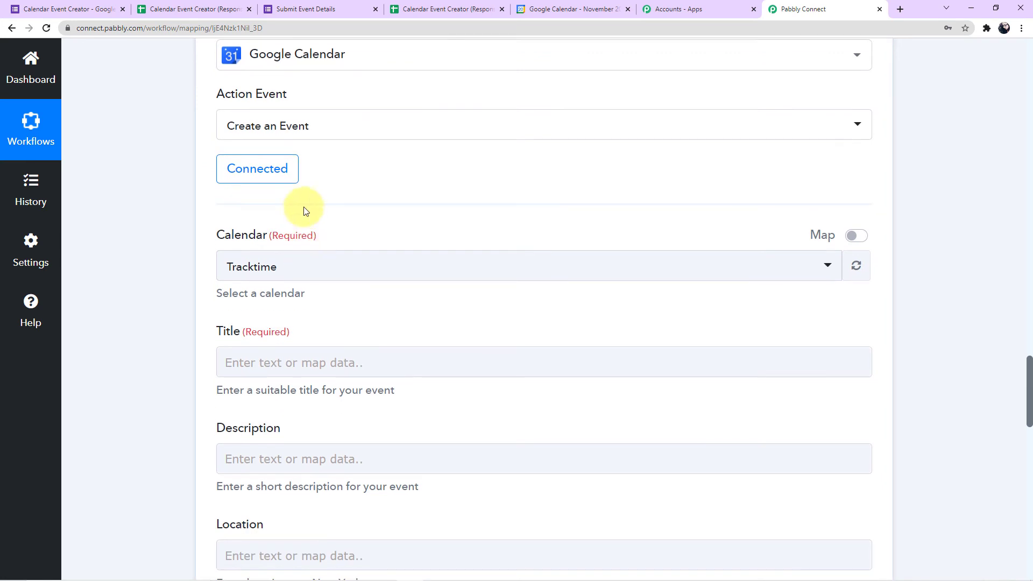
scroll(378, 193, "down", 2)
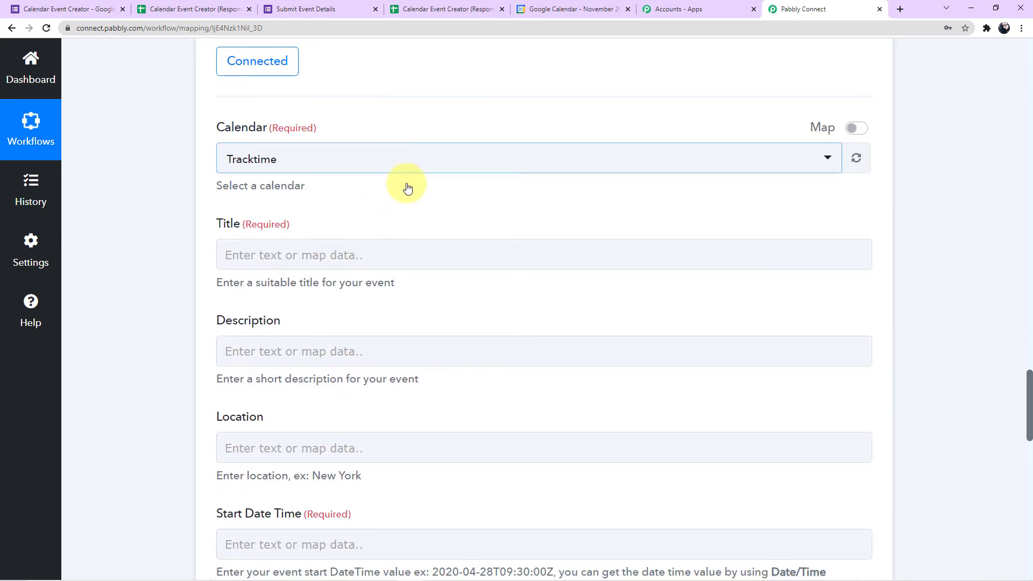
left_click(579, 12)
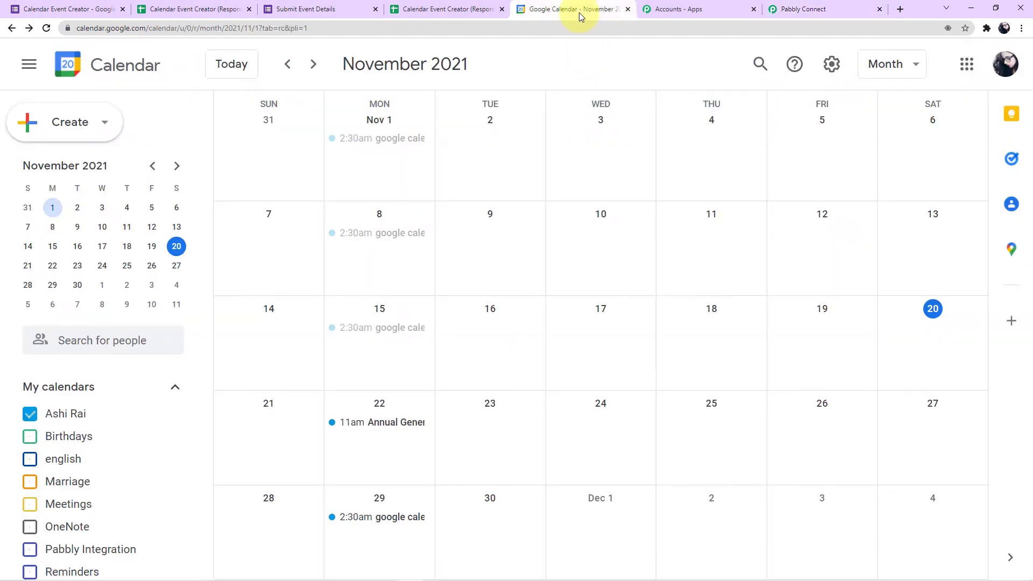
scroll(88, 433, "down", 2)
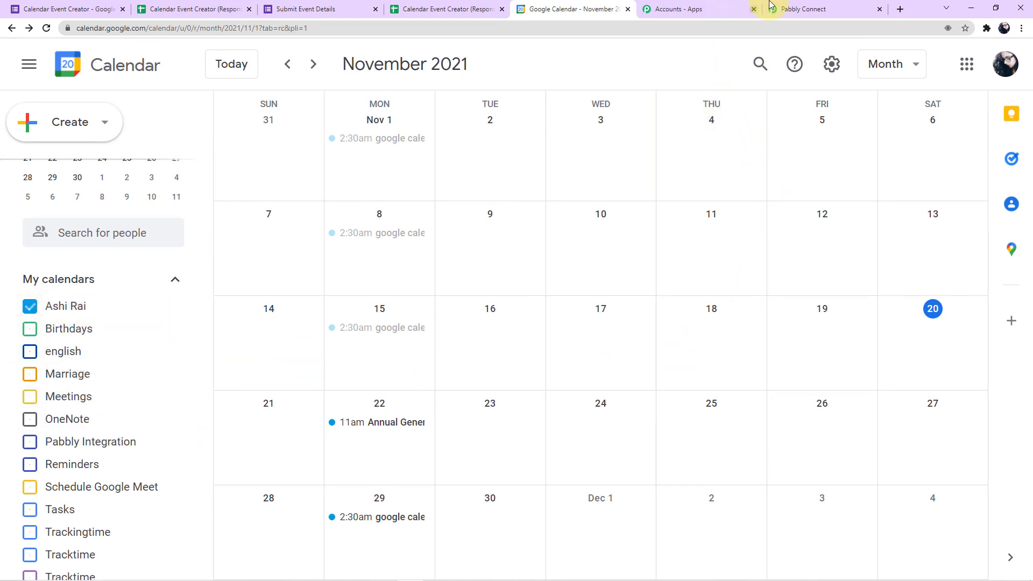
left_click(790, 10)
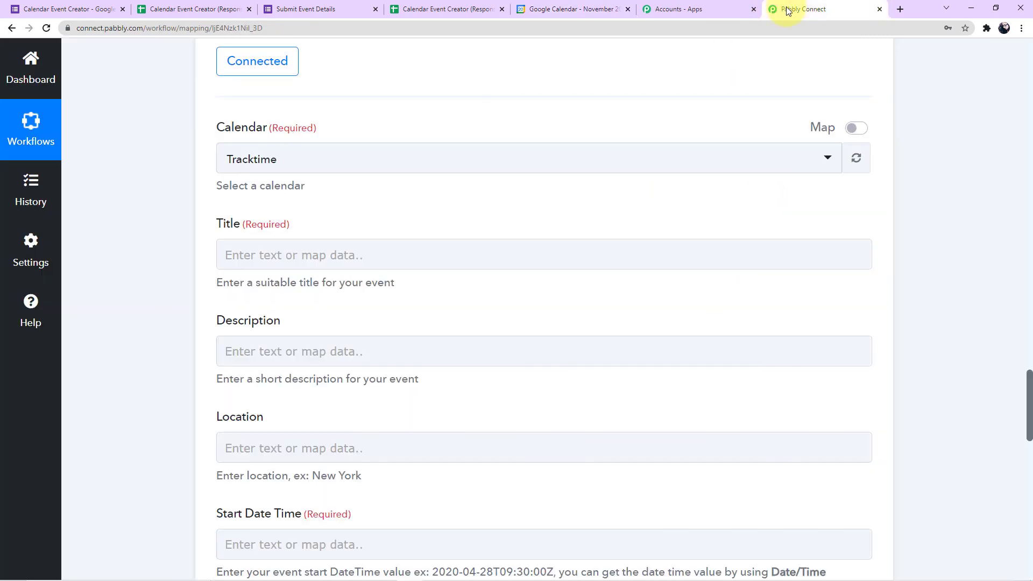
- Search 'As' in the Calendar dropdown and select the account's own calendar instead of Tracktime
left_click(426, 169)
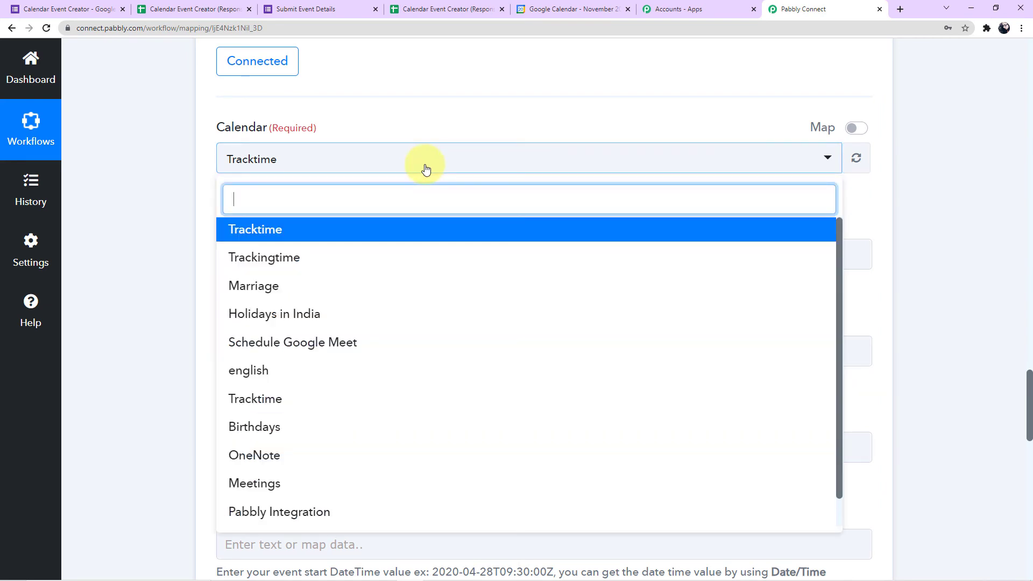
type("A")
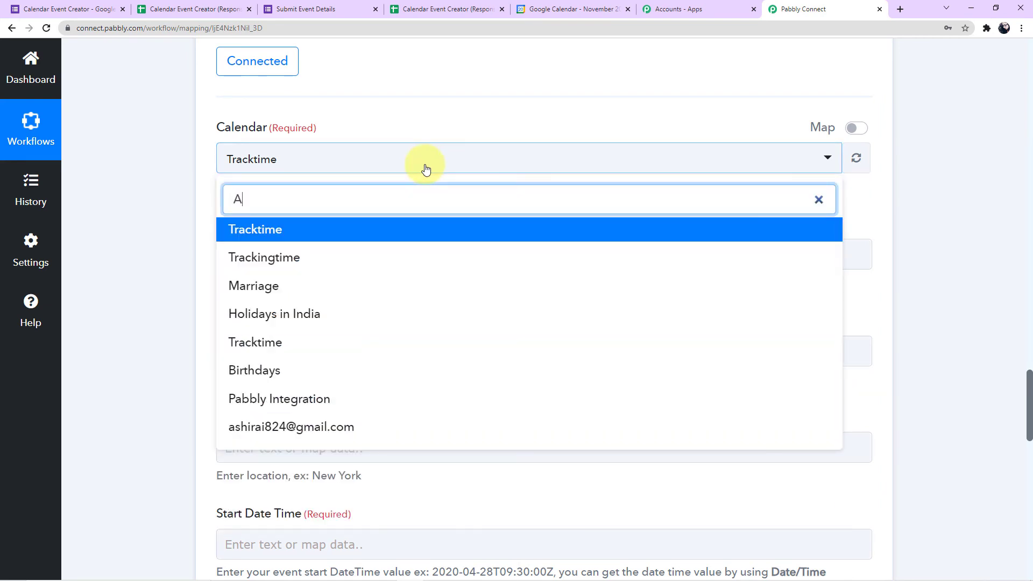
type("sh")
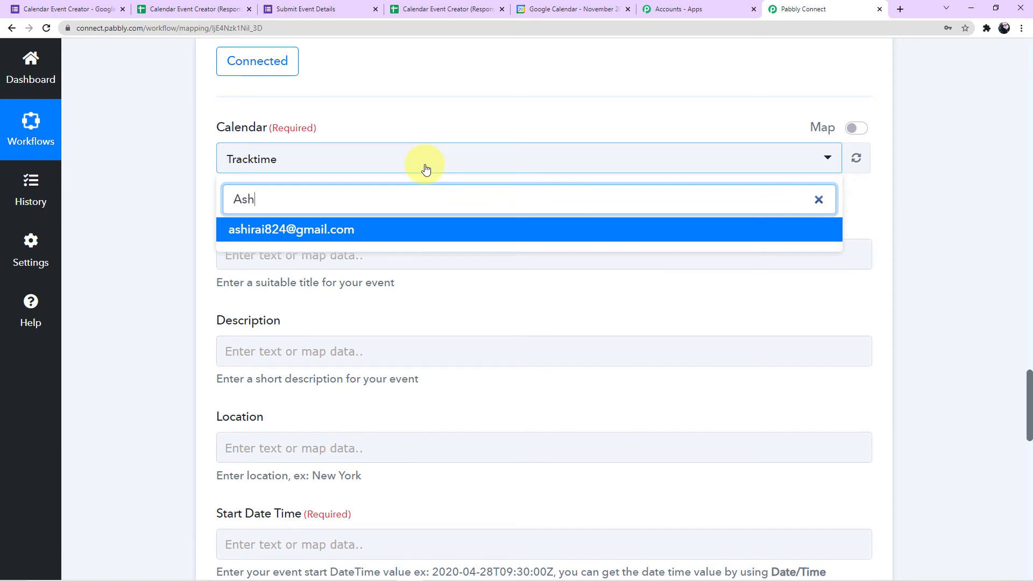
left_click(293, 239)
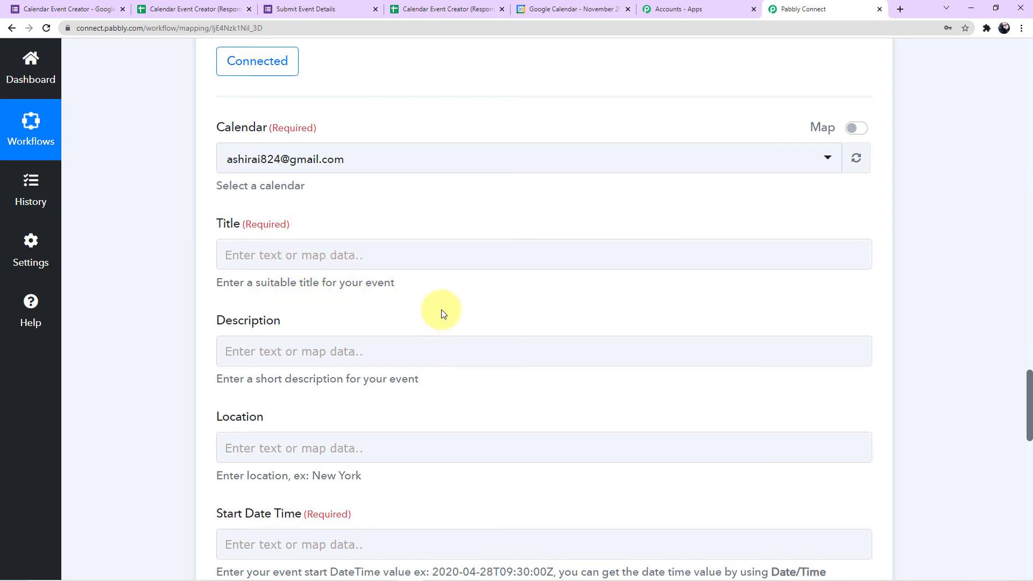
scroll(441, 310, "up", 15)
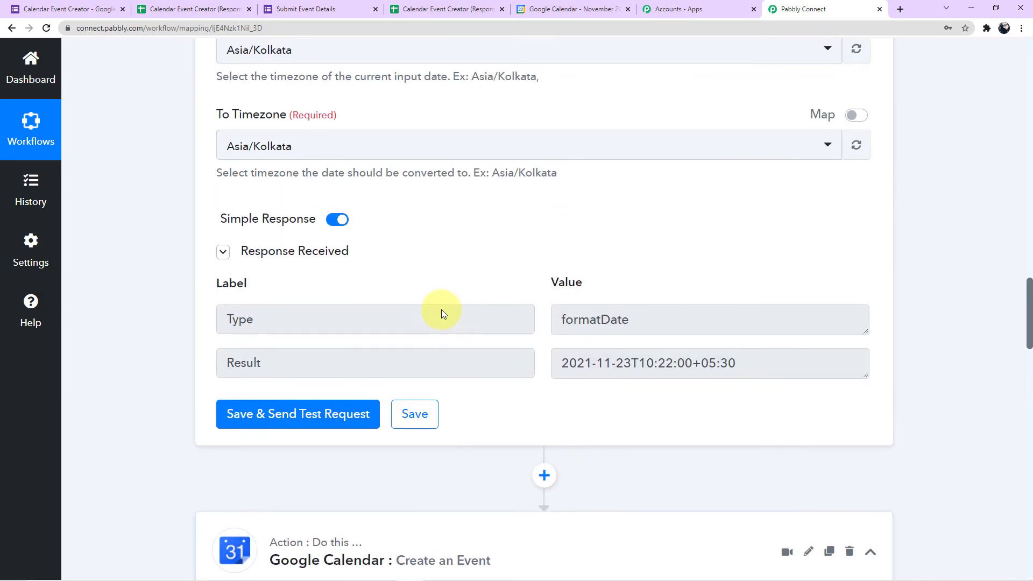
scroll(441, 313, "up", 20)
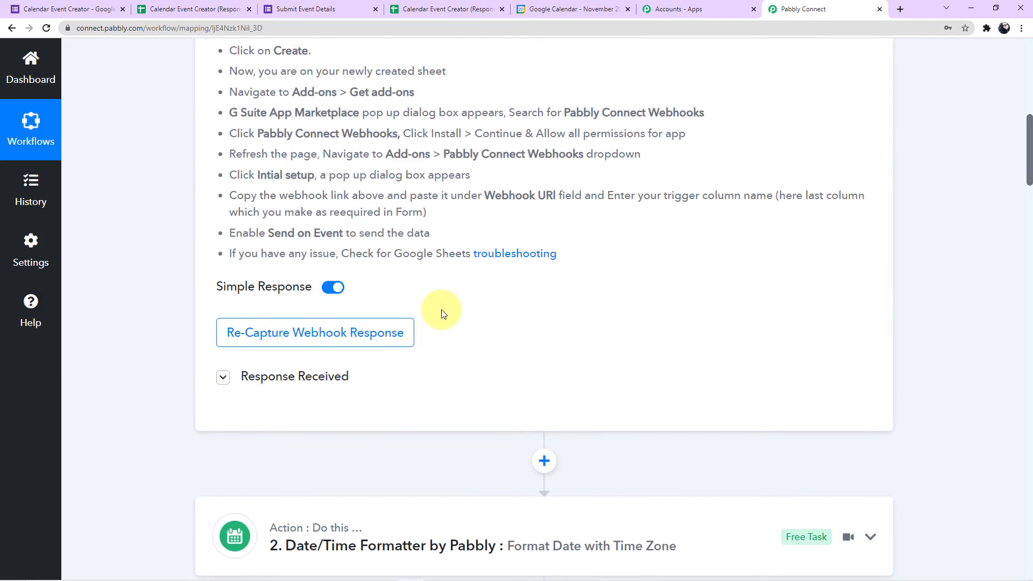
- Map the form's Event Title 'Live Presentation' into the event's Title field
scroll(441, 314, "down", 8)
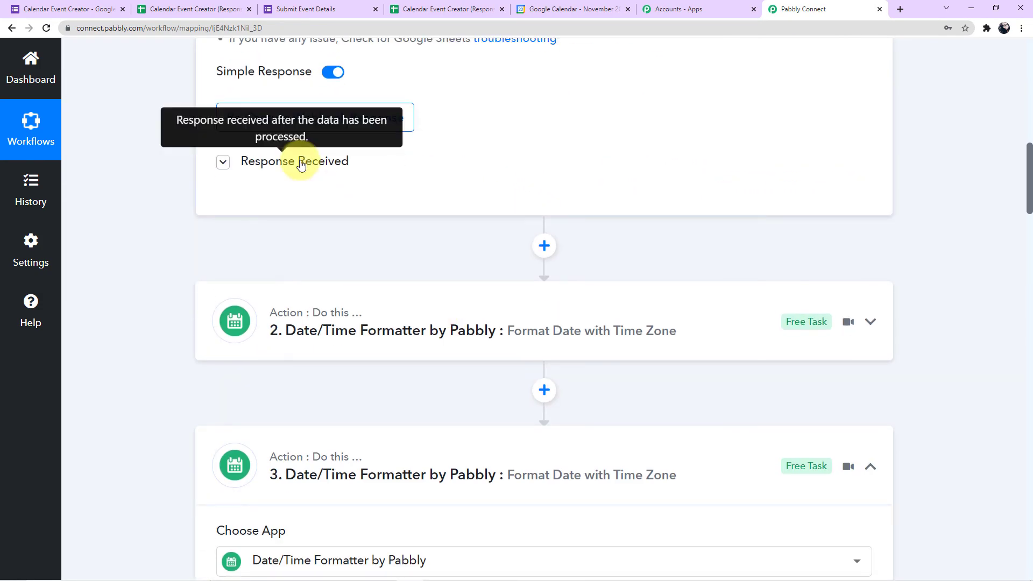
left_click(295, 161)
scroll(175, 247, "down", 1)
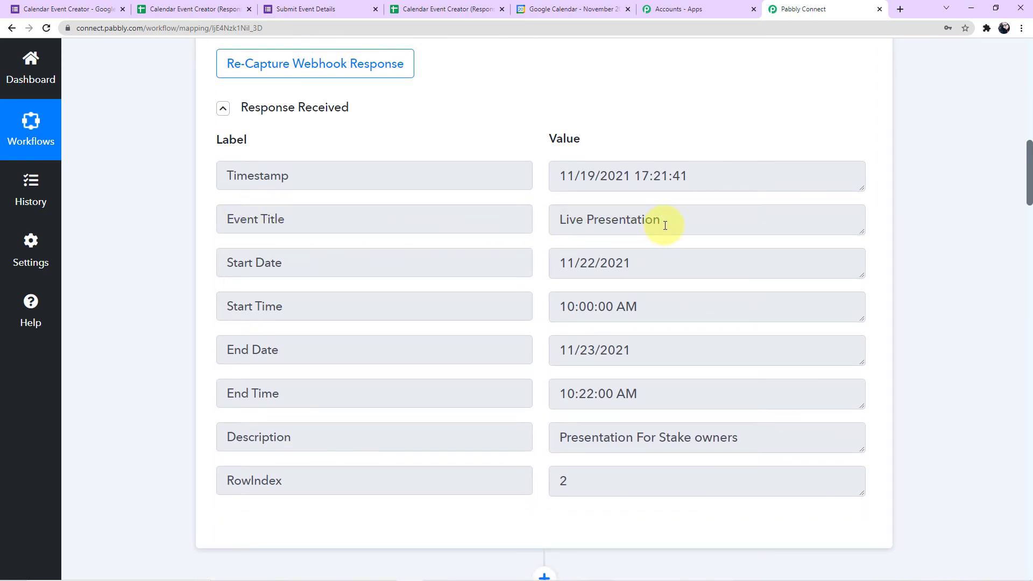
scroll(665, 225, "down", 12)
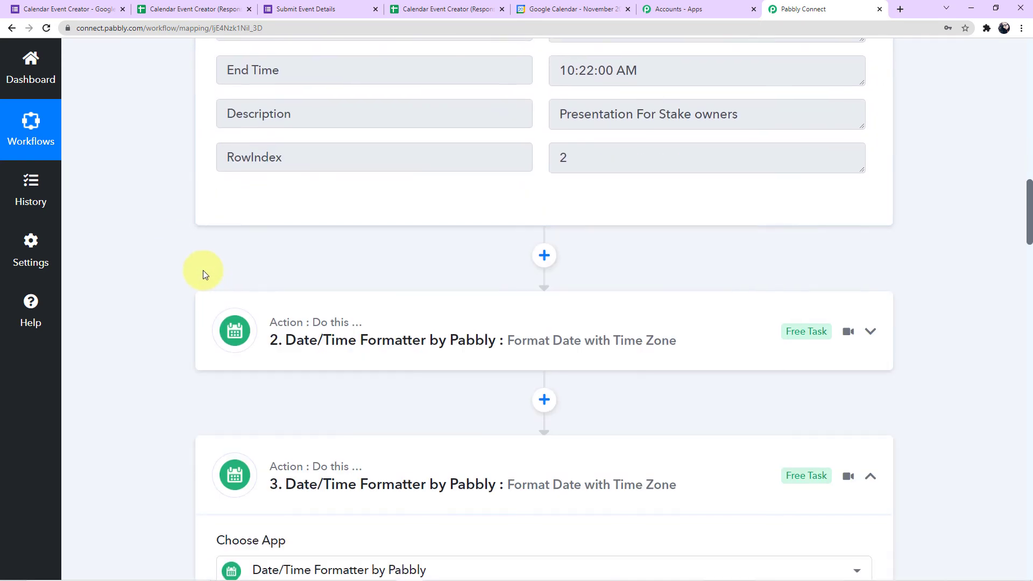
scroll(202, 270, "down", 20)
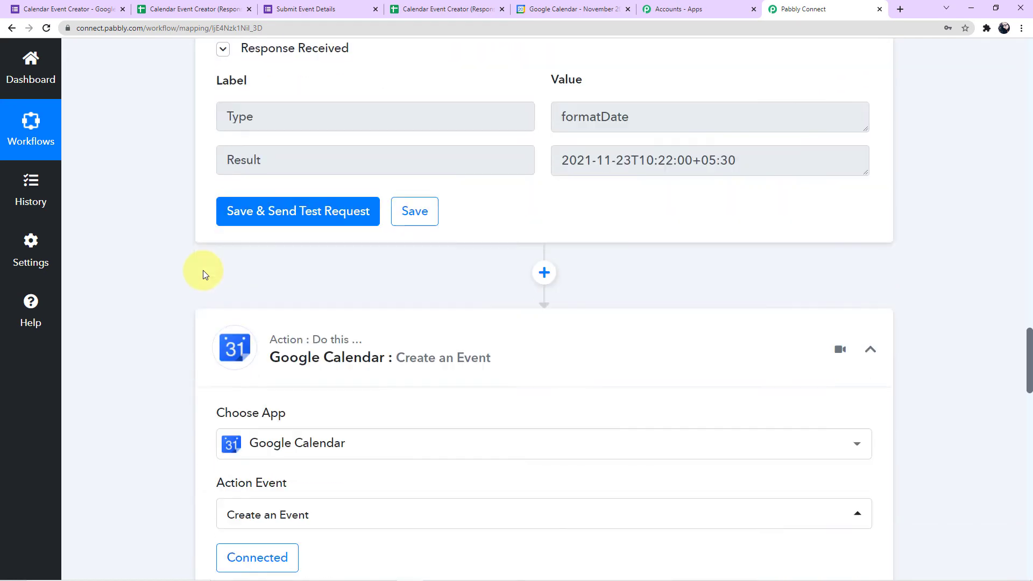
scroll(203, 271, "down", 4)
left_click(318, 213)
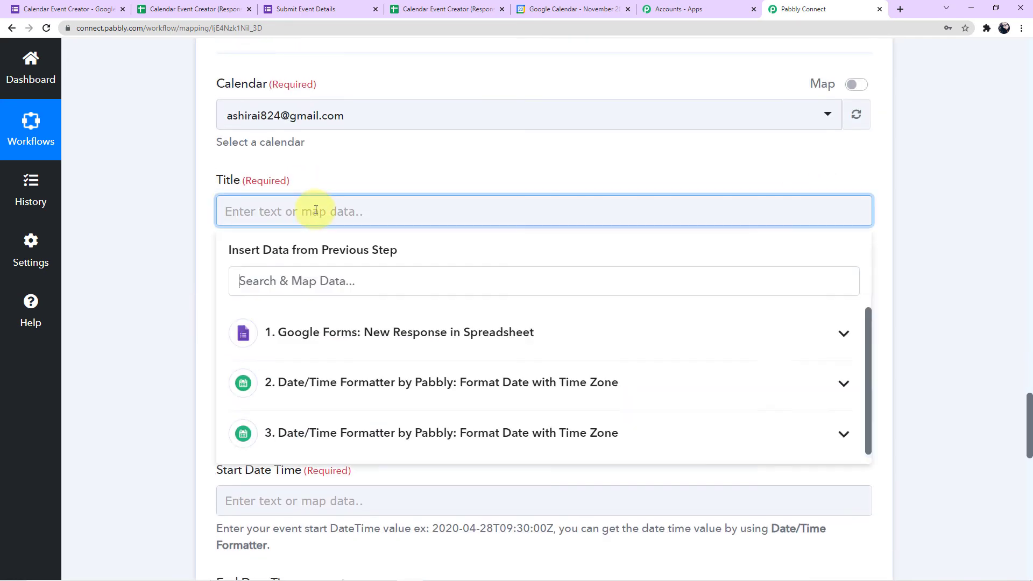
left_click(420, 339)
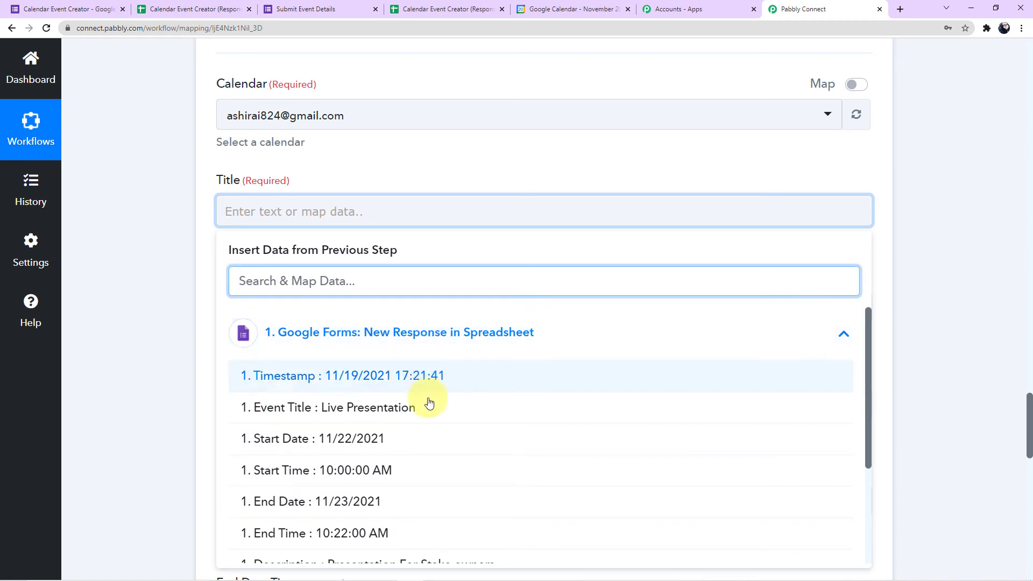
left_click(293, 409)
left_click(177, 292)
- Map the form's Description 'Presentation For Stake owners' into the event's Description field
scroll(174, 291, "down", 2)
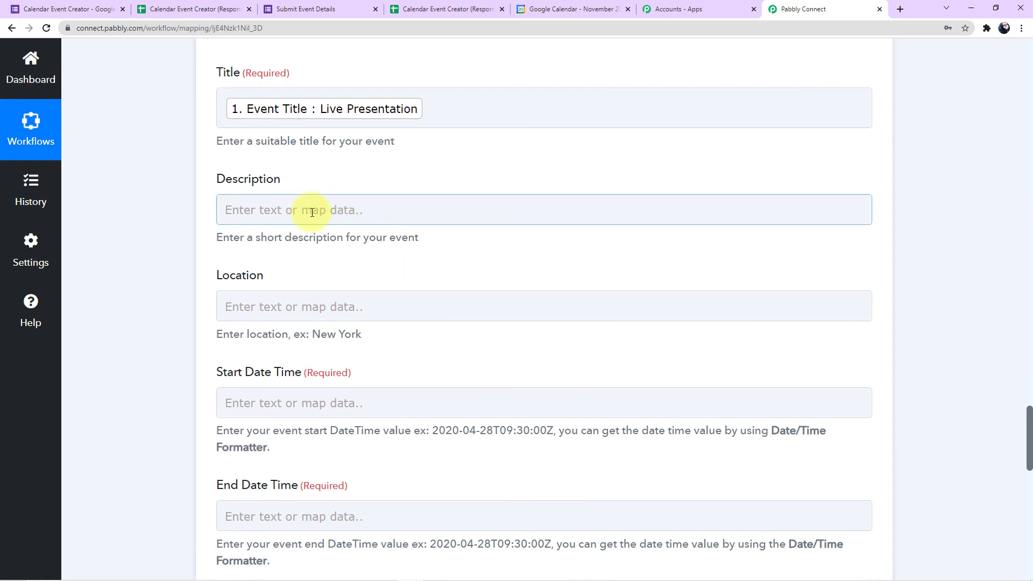
left_click(330, 212)
left_click(380, 353)
scroll(445, 429, "down", 3)
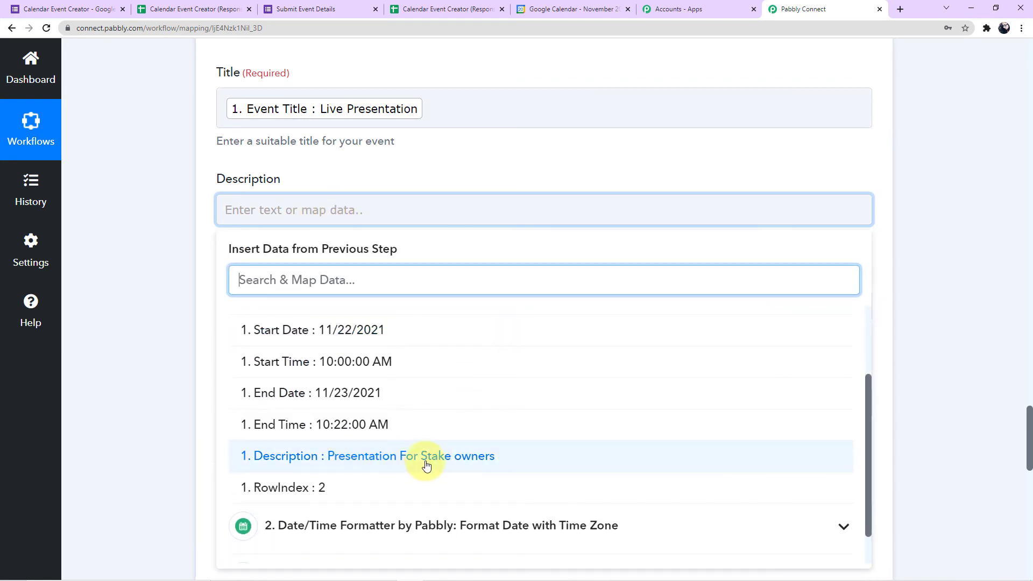
left_click(427, 464)
left_click(191, 324)
scroll(194, 328, "down", 2)
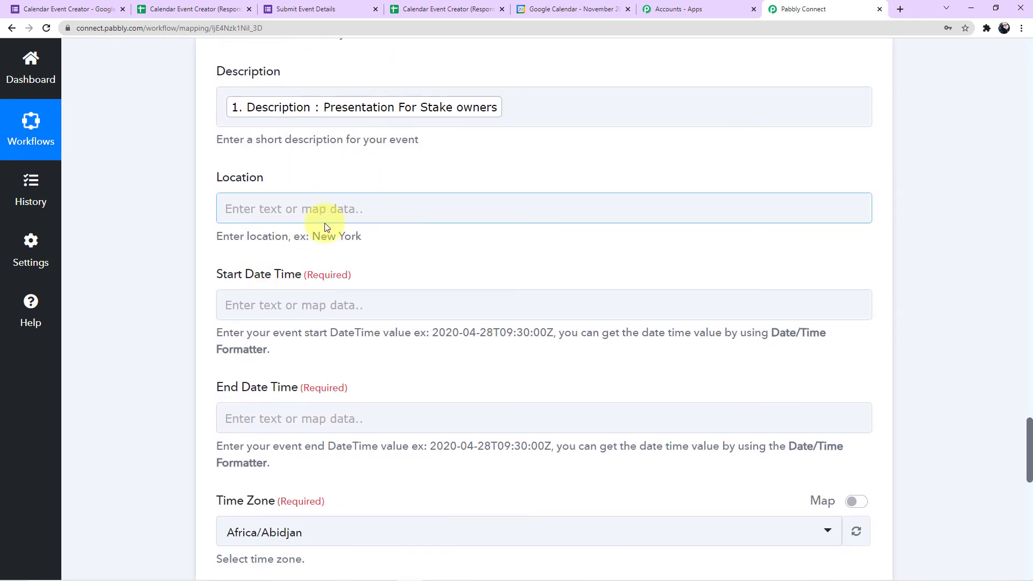
scroll(380, 272, "down", 1)
scroll(468, 171, "down", 2)
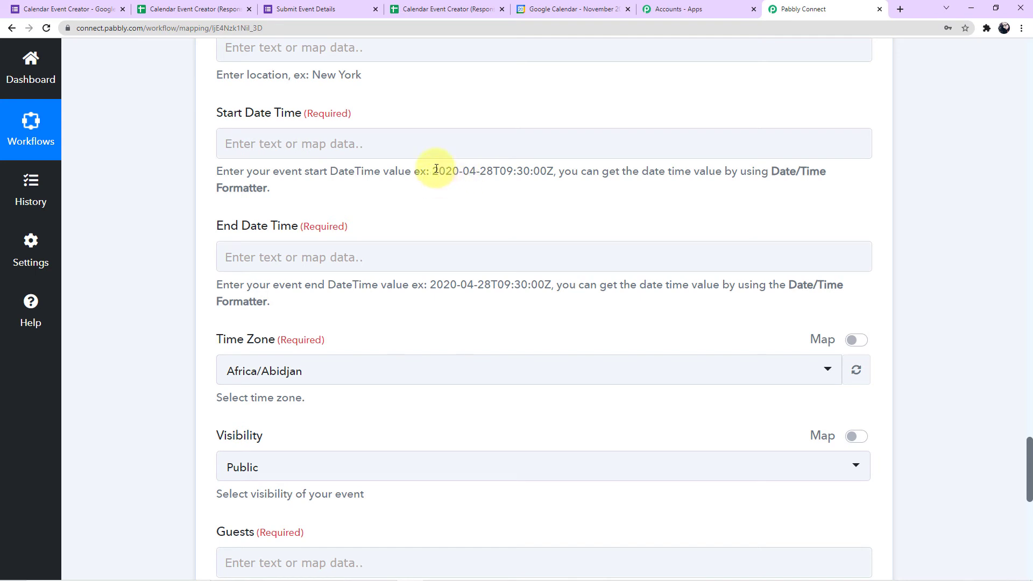
- Check the first formatter's converted start result, 2021-11-22T10:00:00+05:30, against the required date-time format
left_click_drag(435, 172, 549, 178)
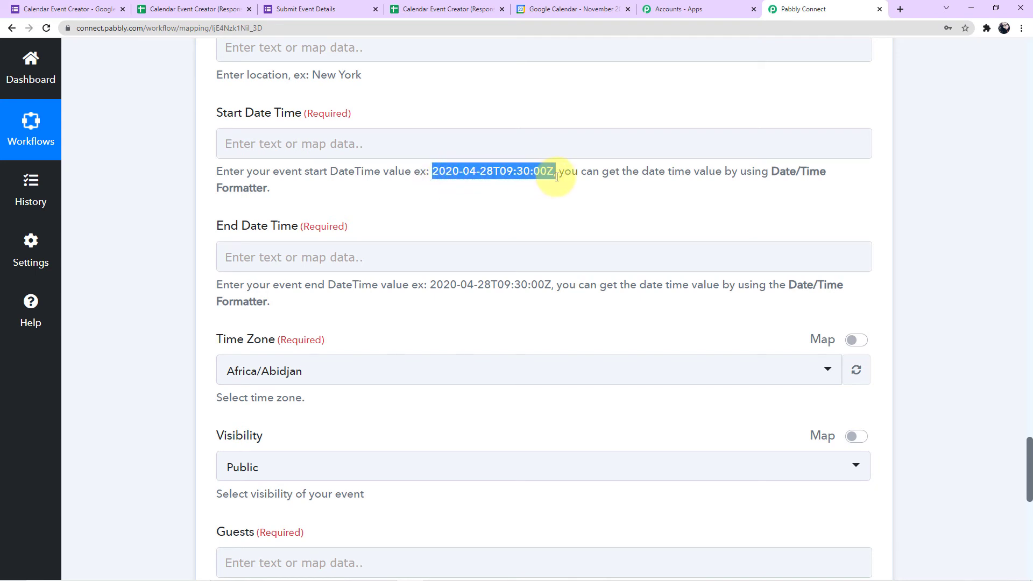
scroll(556, 177, "up", 20)
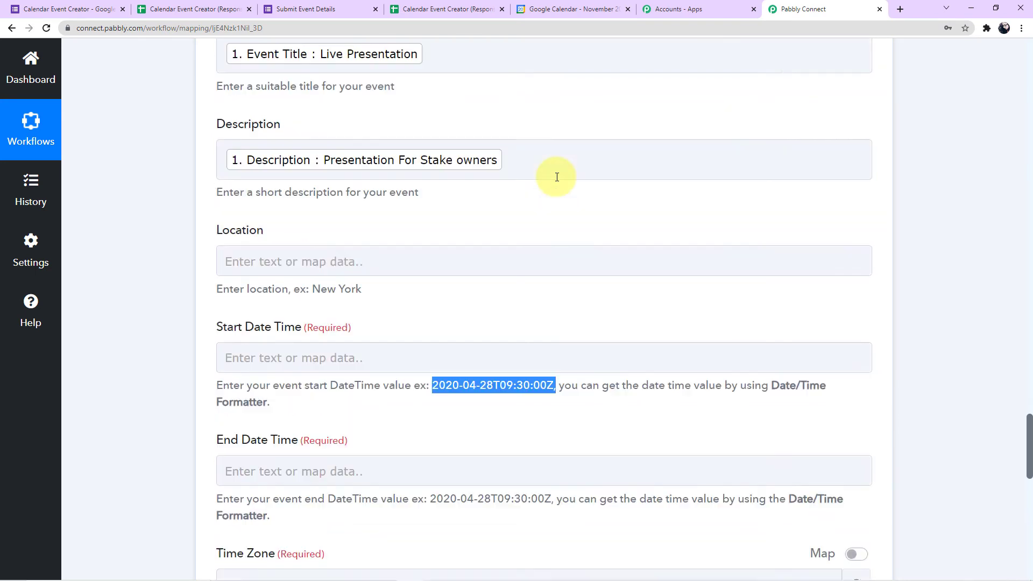
scroll(556, 180, "up", 10)
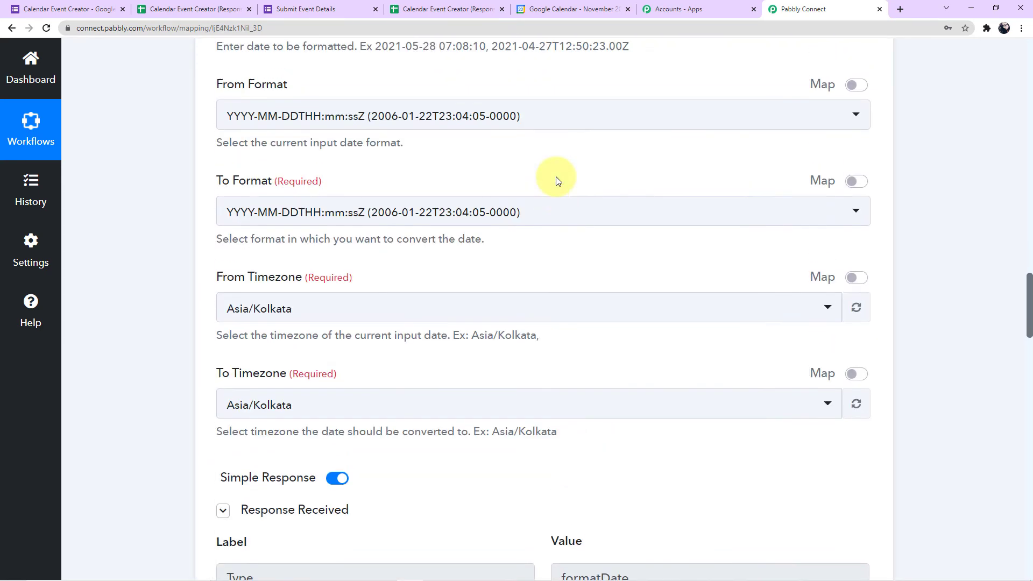
scroll(557, 177, "up", 8)
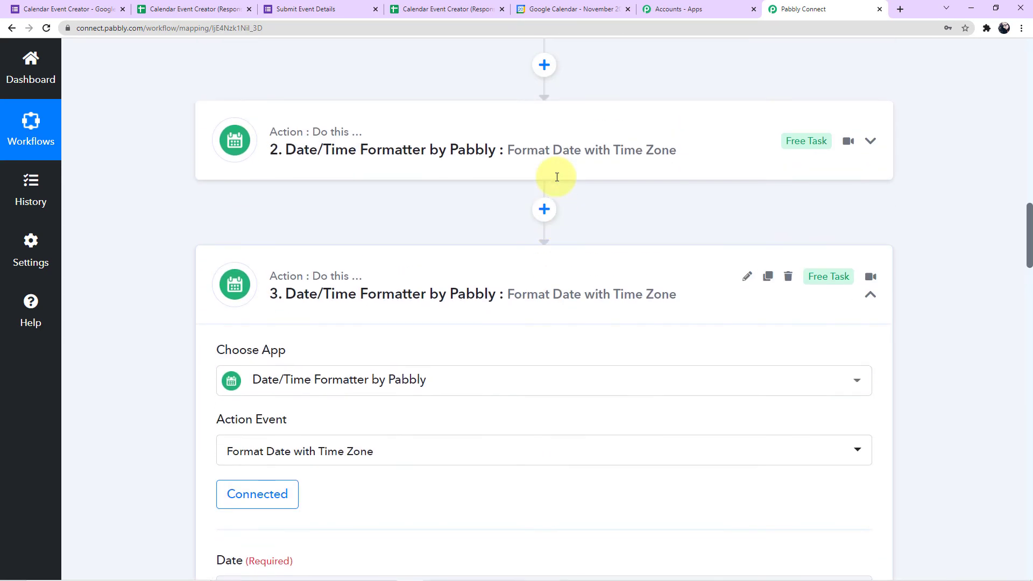
left_click(549, 219)
scroll(550, 220, "down", 5)
scroll(550, 218, "down", 10)
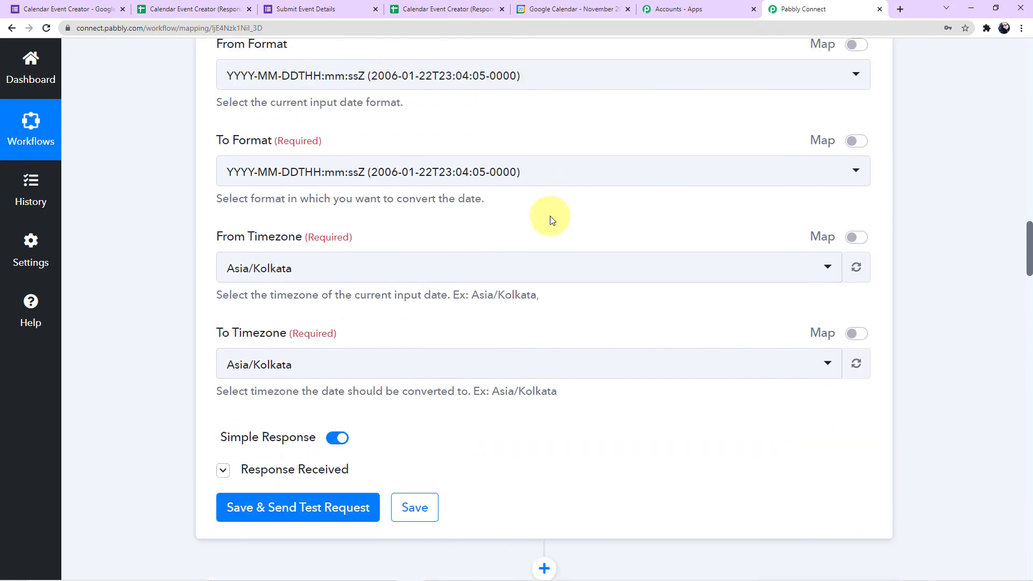
mouse_move(304, 198)
left_click(307, 231)
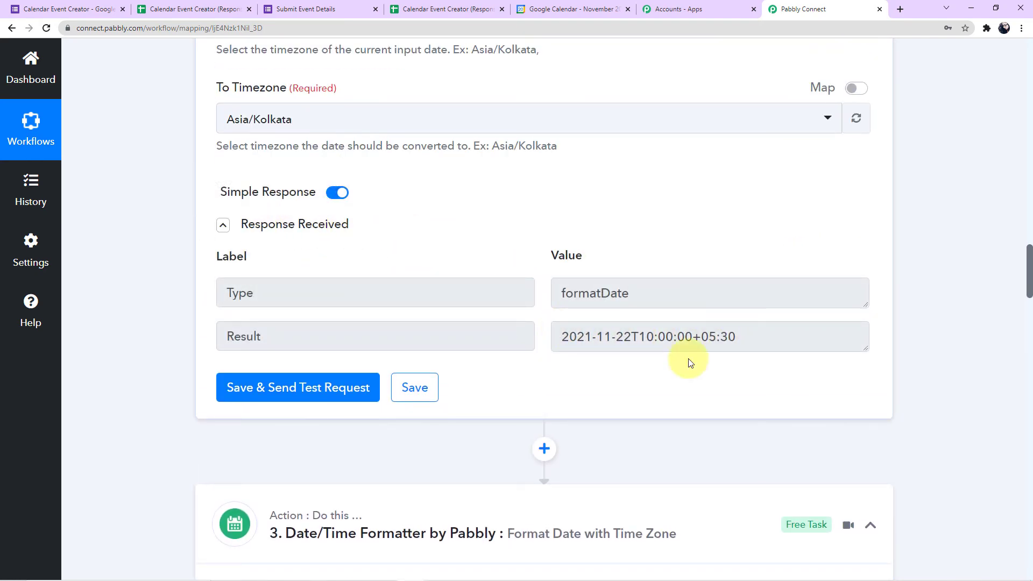
scroll(618, 371, "down", 15)
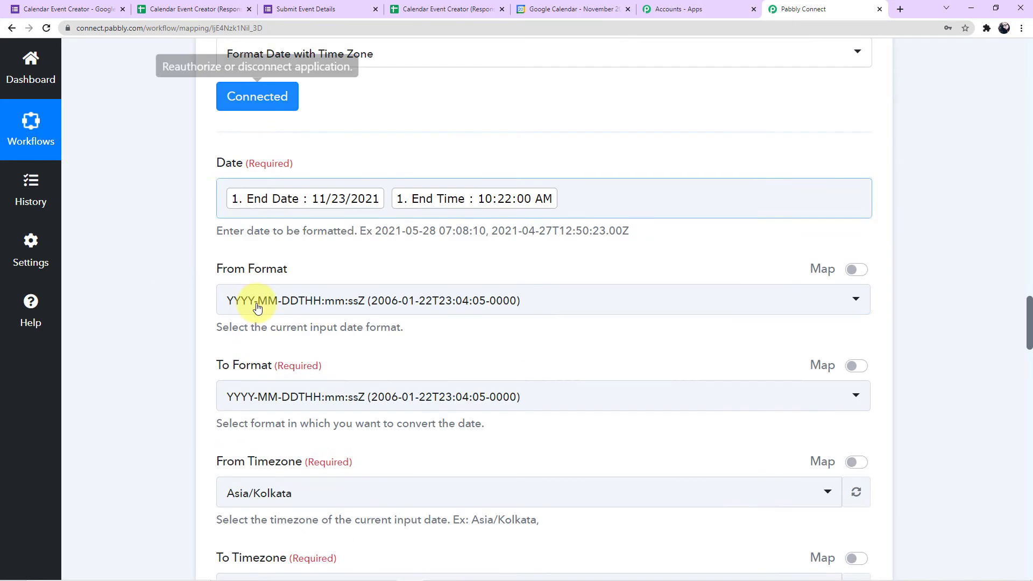
scroll(180, 308, "down", 20)
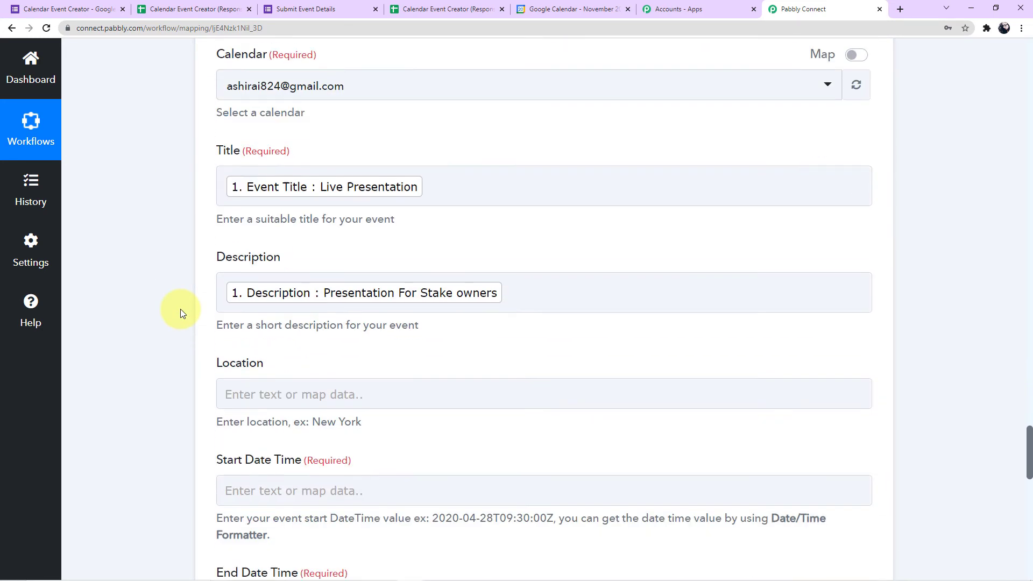
scroll(277, 312, "down", 5)
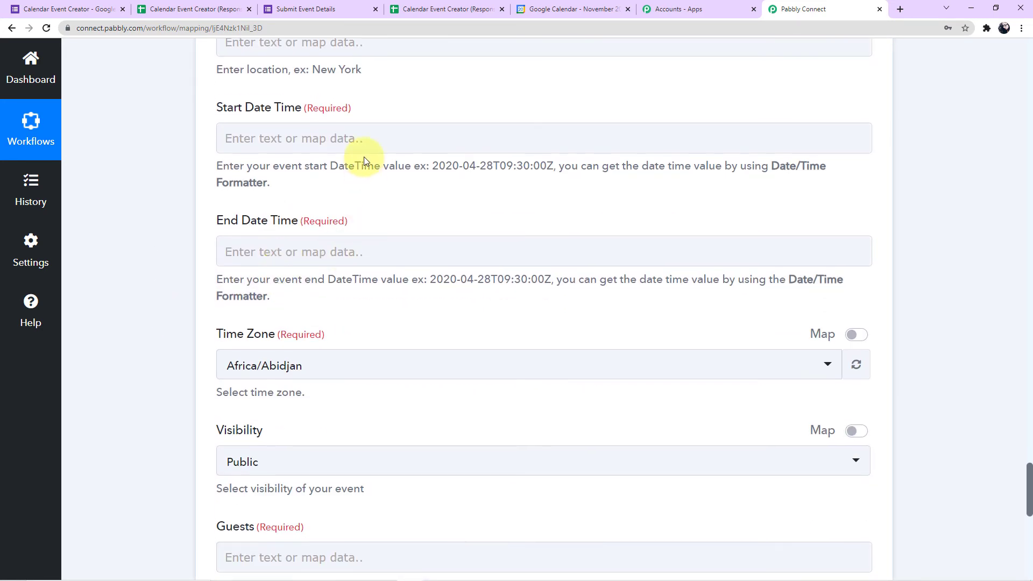
- Map step 2's result into Start Date Time and step 3's result into End Date Time
left_click(377, 138)
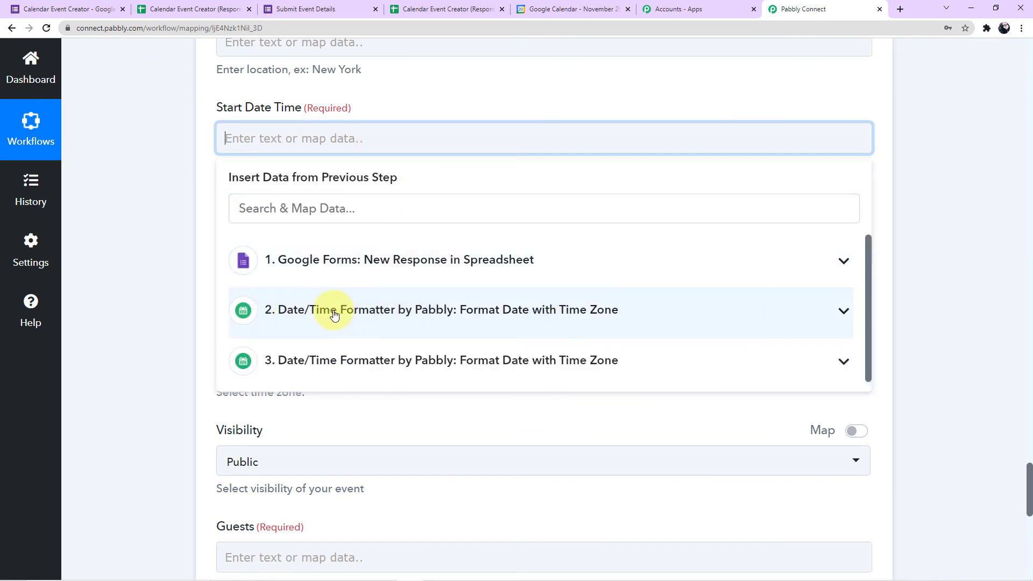
left_click(359, 310)
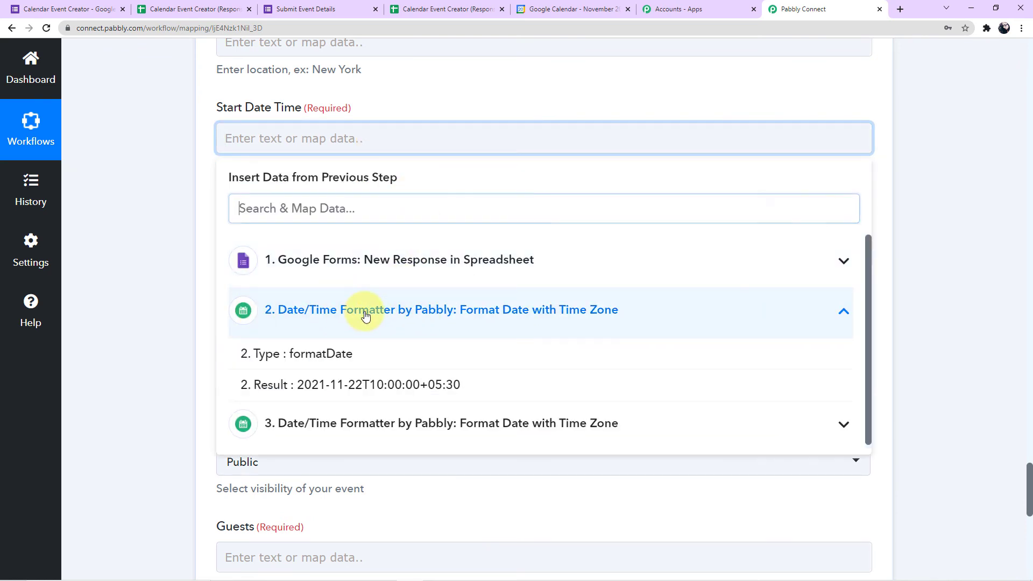
left_click(411, 397)
left_click(186, 277)
scroll(259, 278, "down", 3)
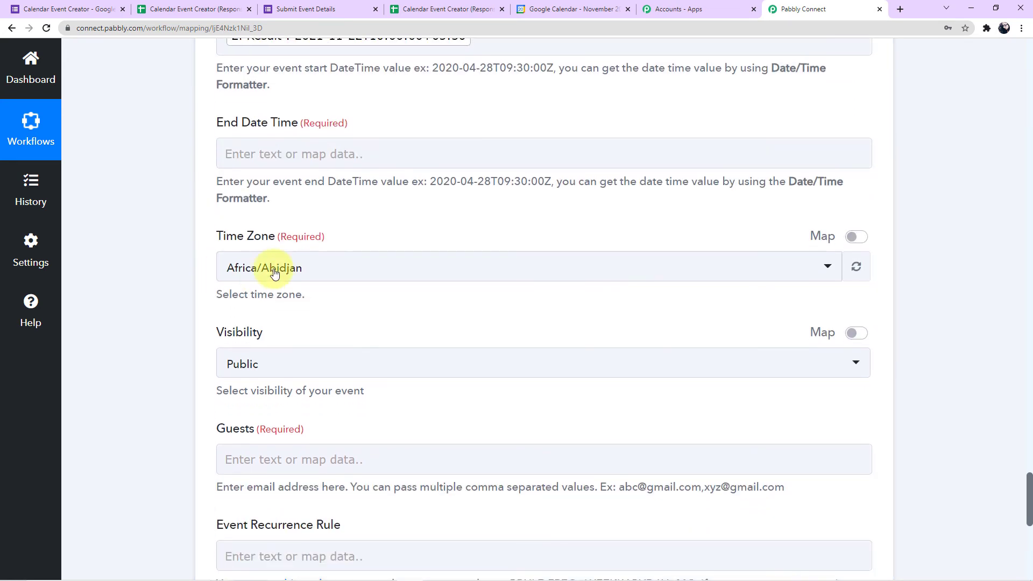
left_click(341, 155)
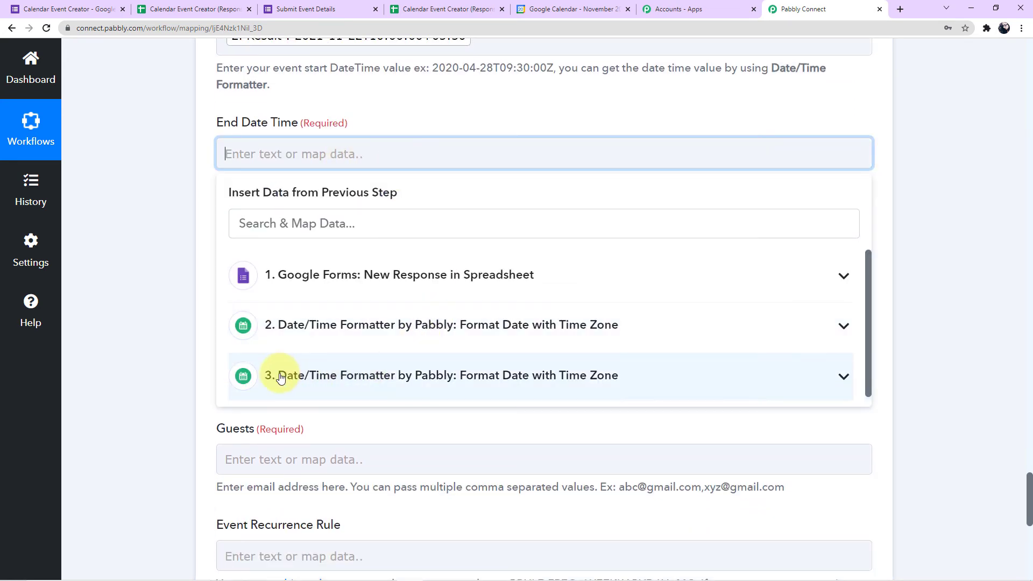
left_click(464, 391)
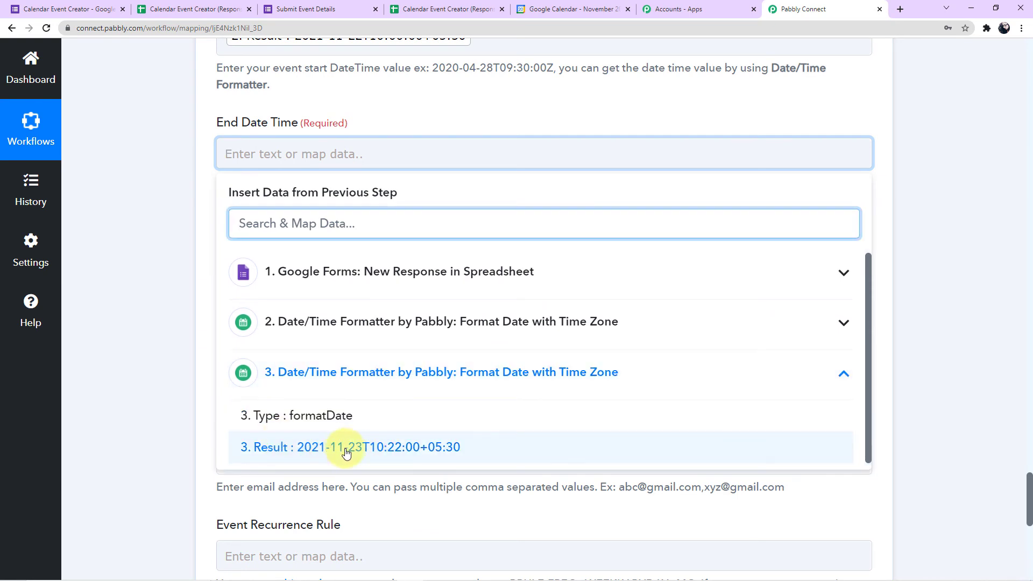
left_click(415, 450)
left_click(193, 305)
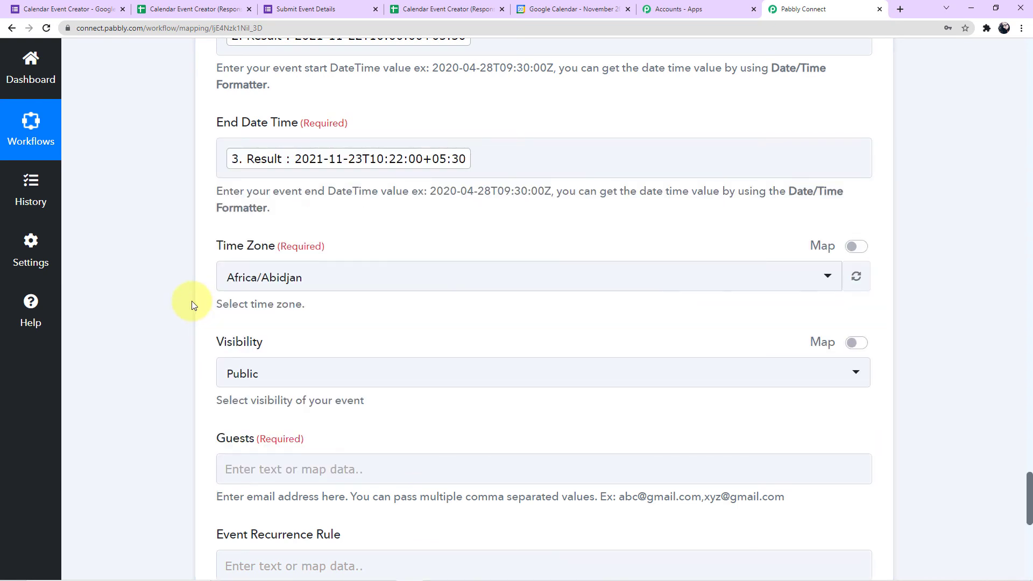
scroll(194, 305, "down", 1)
- Set the event time zone to Asia/Kolkata via 'asia/kol' and keep visibility Public
left_click(460, 224)
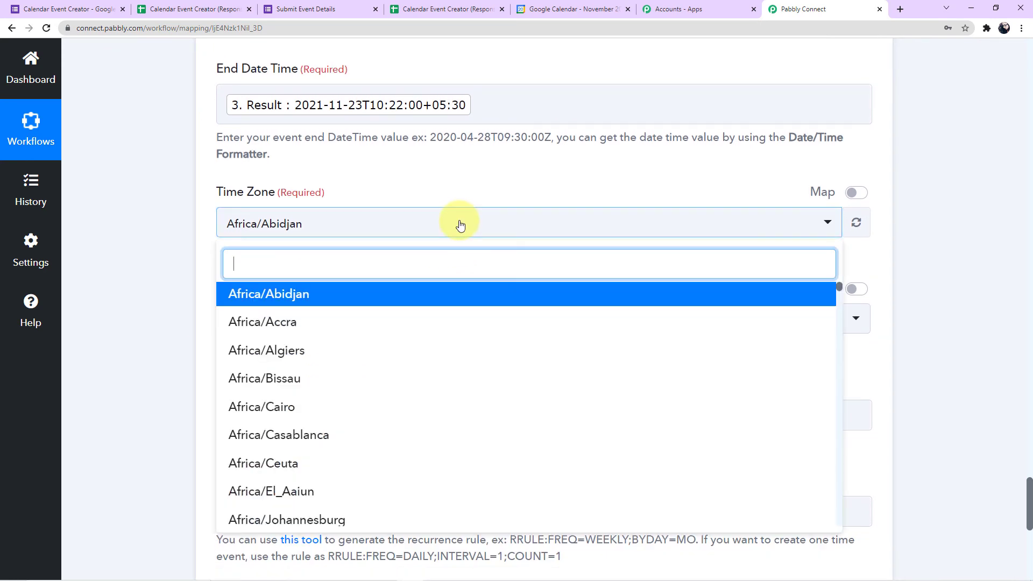
type("asi")
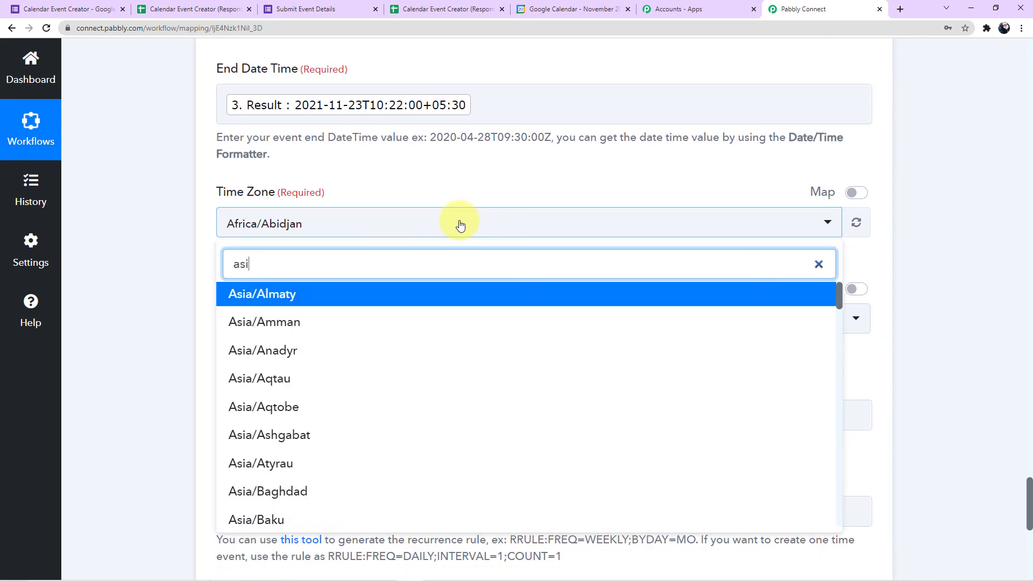
type("a/kol")
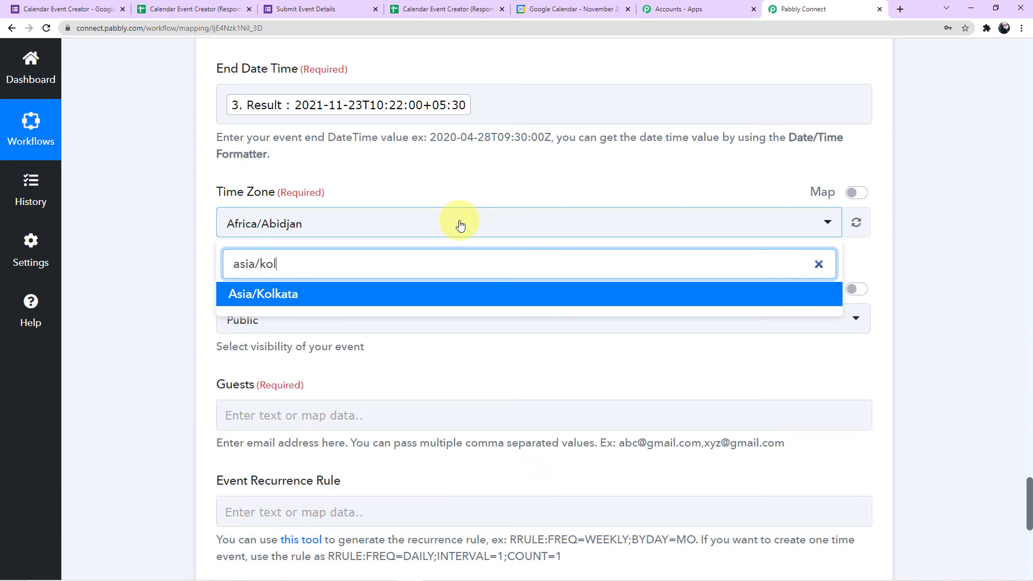
left_click(406, 299)
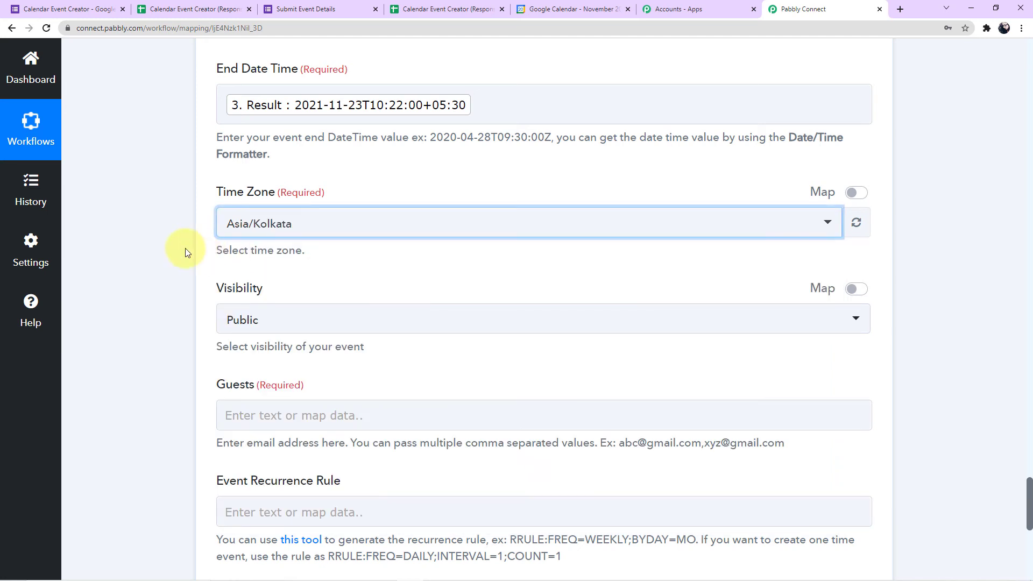
scroll(185, 251, "down", 2)
left_click(349, 212)
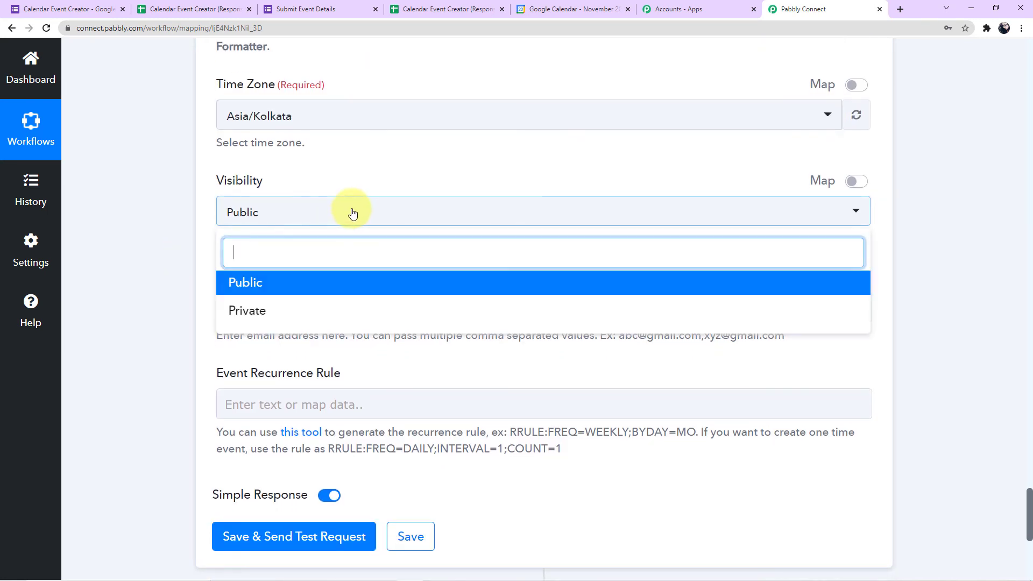
left_click(287, 286)
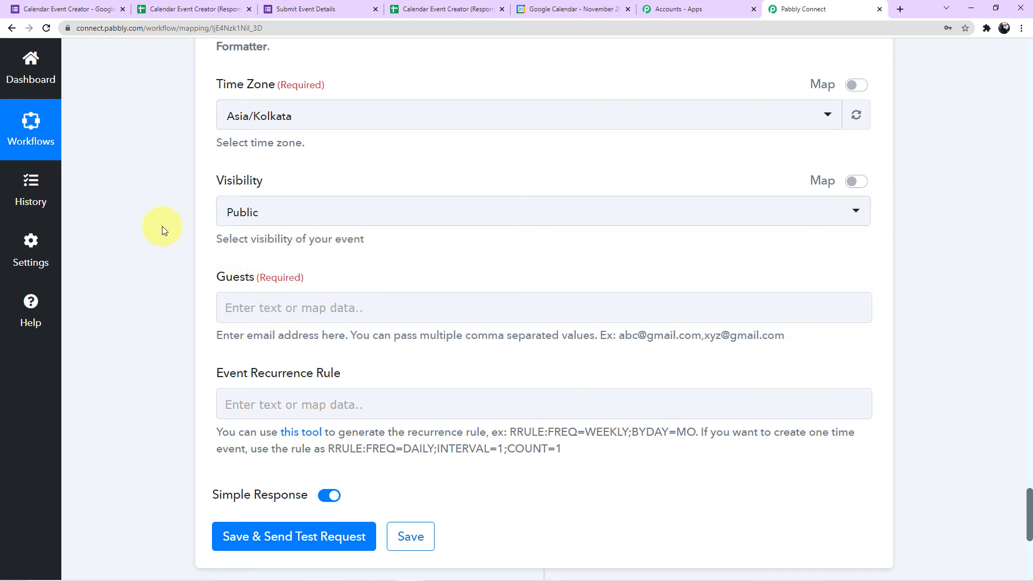
- Select the Guests field, then switch to the Calendar Event Creator (Responses) spreadsheet
scroll(162, 226, "down", 2)
left_click(309, 198)
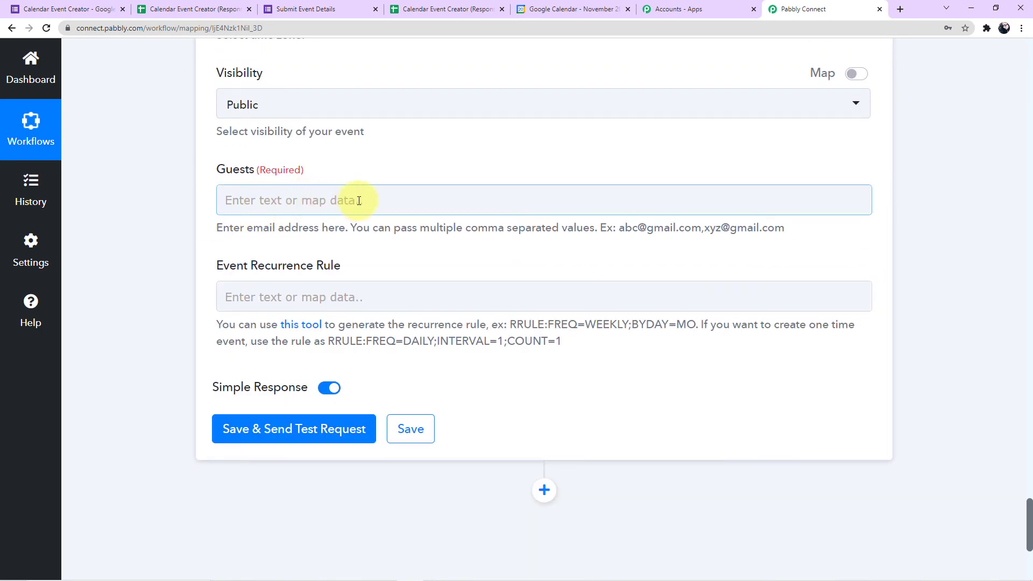
left_click(422, 199)
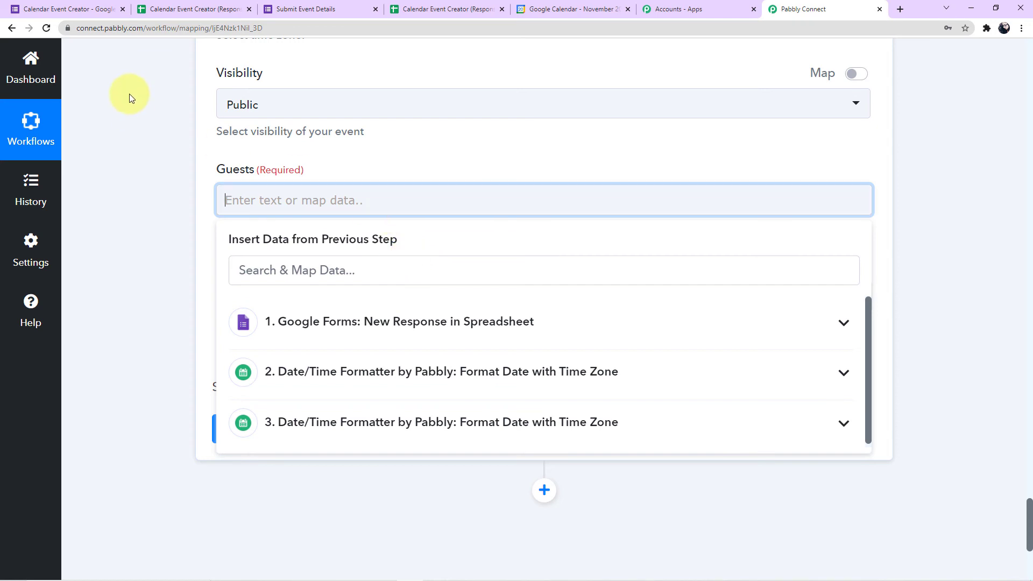
left_click(155, 9)
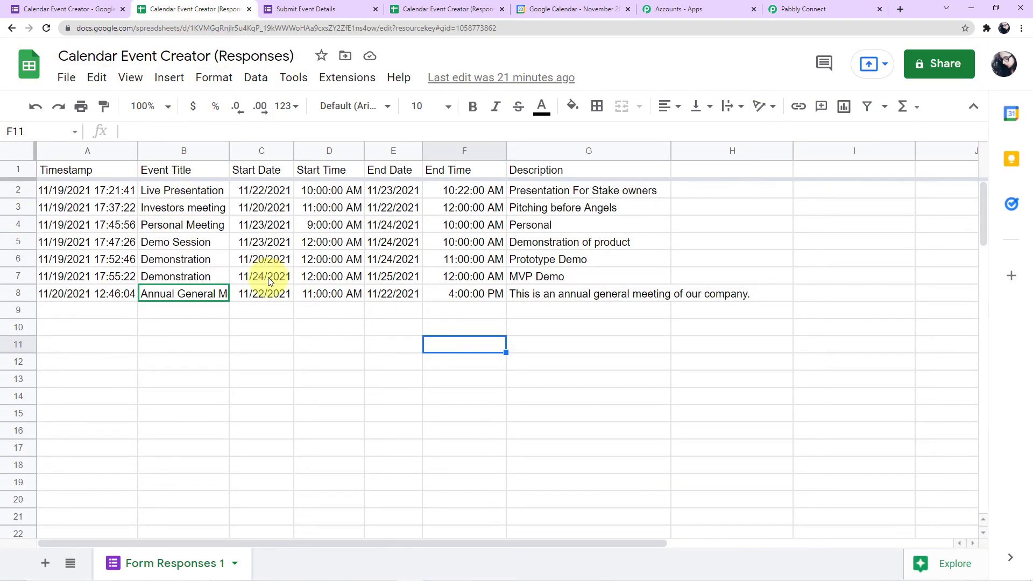
- Review the Google Form's response summary and the submitted event details
left_click(36, 10)
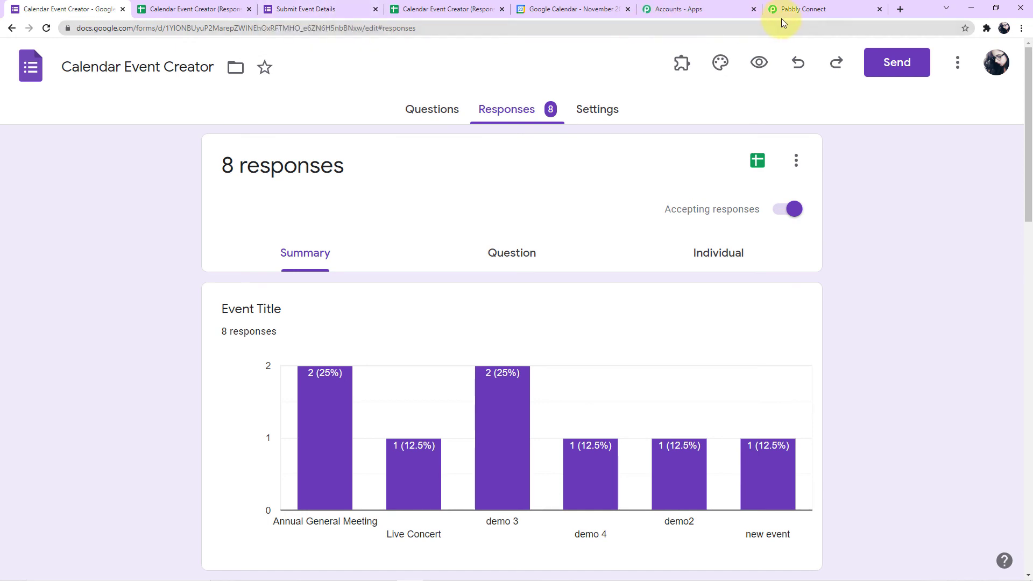
left_click(316, 6)
left_click(75, 9)
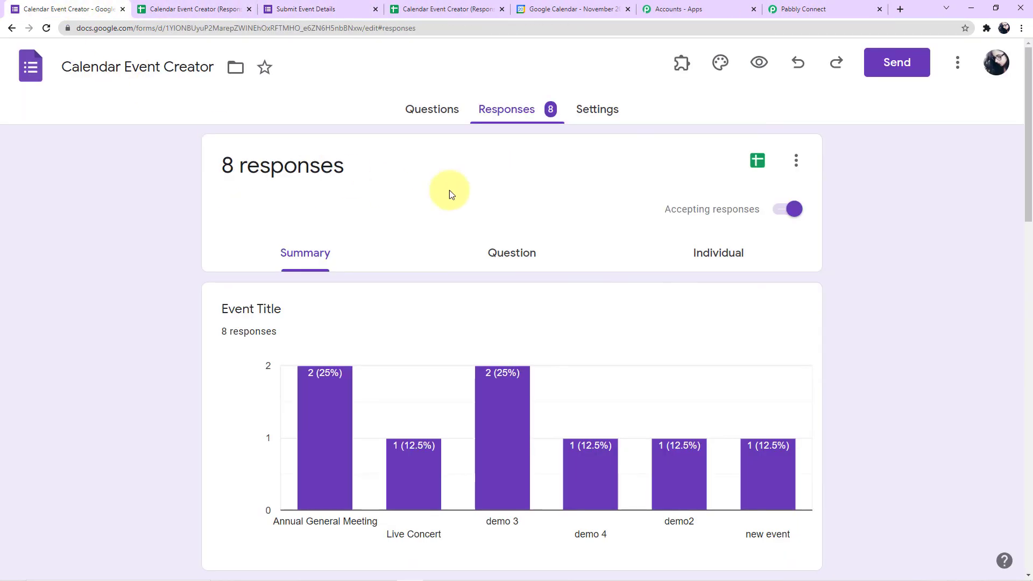
- Look through the form's questions and the responses sheet, then go back to Pabbly Connect's Guests field
left_click(432, 110)
scroll(186, 195, "down", 6)
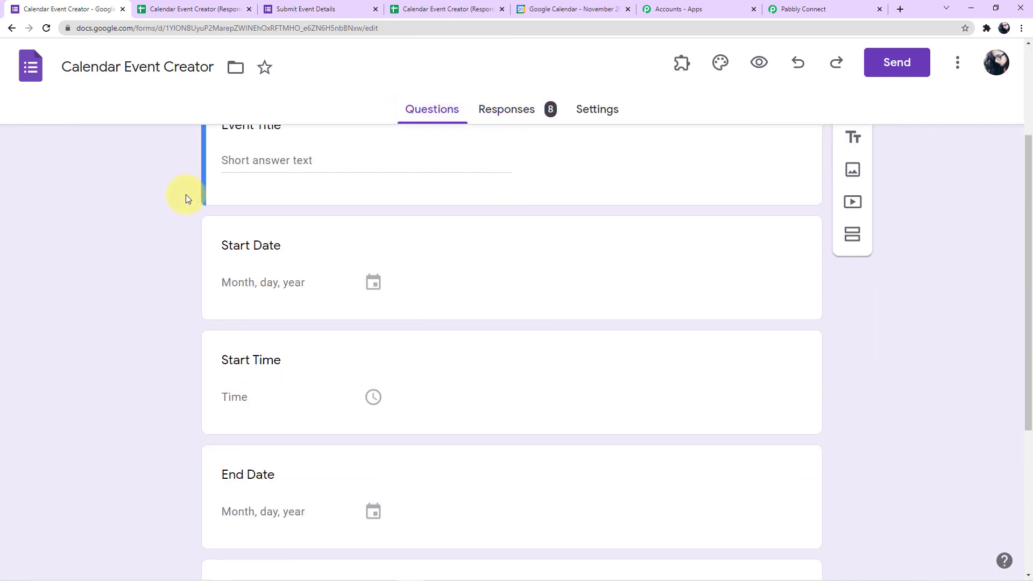
scroll(186, 198, "down", 2)
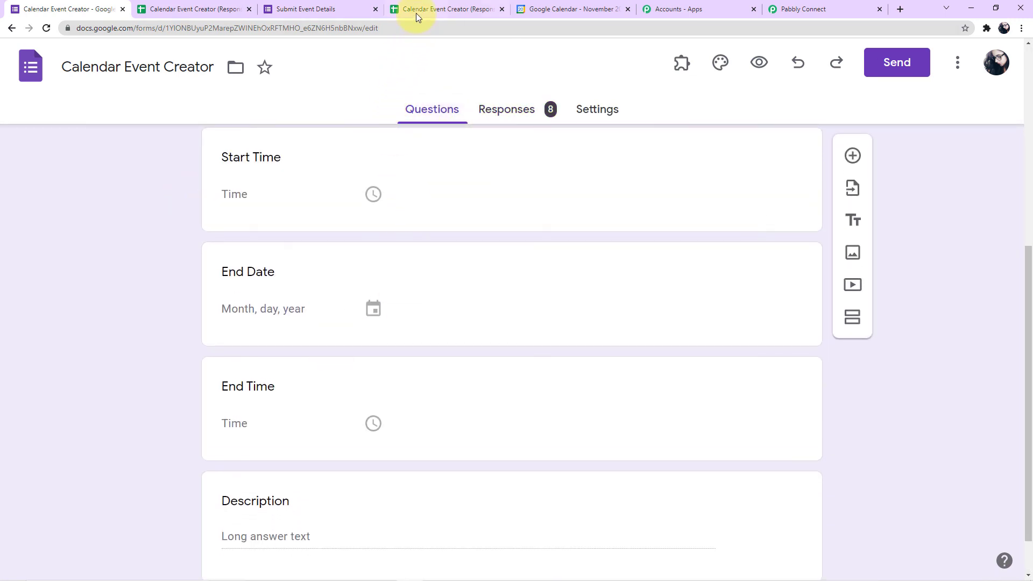
left_click(415, 11)
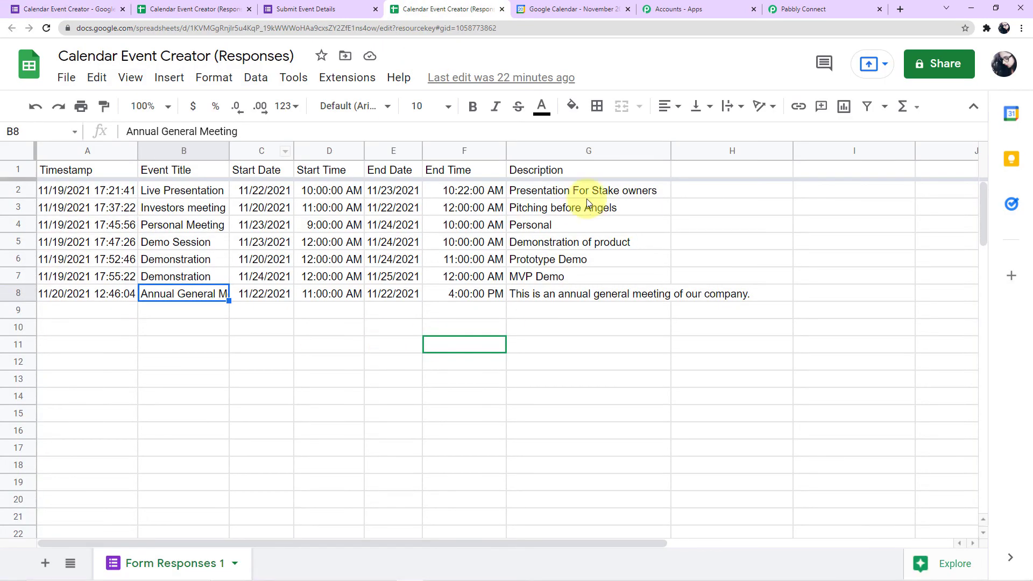
left_click(783, 10)
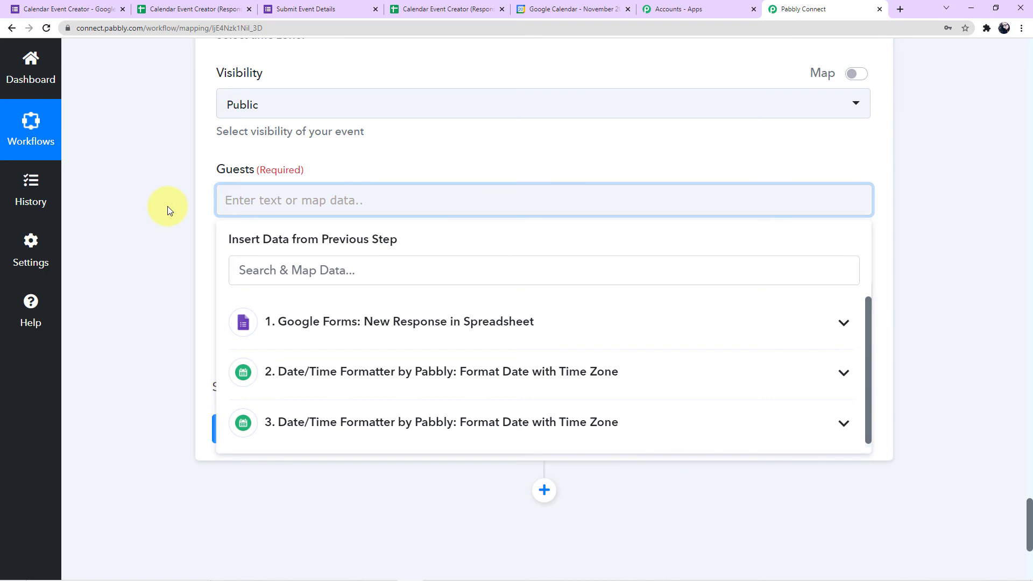
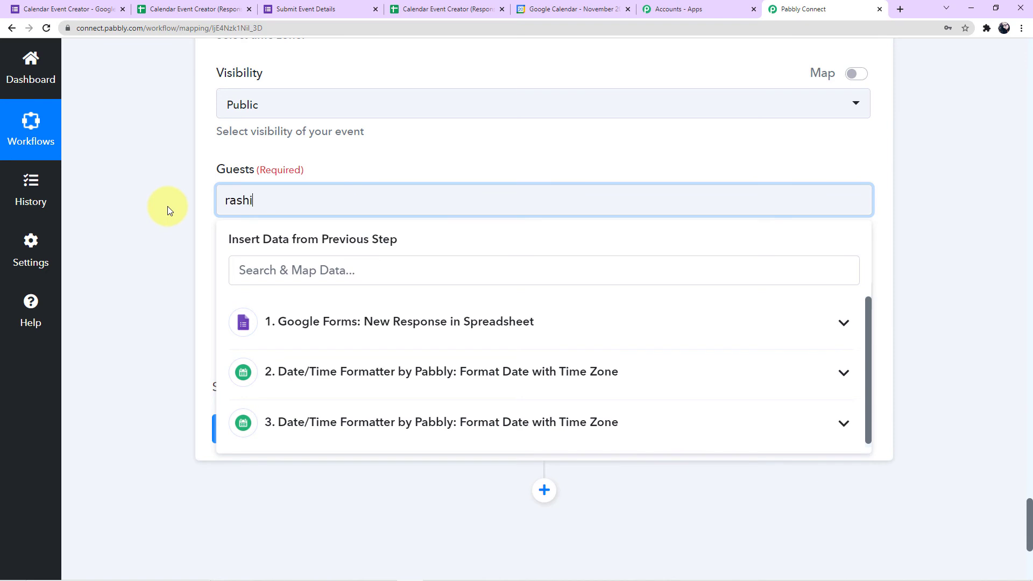
- Dismiss the Guests mapping suggestions and save the Create an Event action with a test request
left_click(167, 205)
scroll(166, 205, "down", 2)
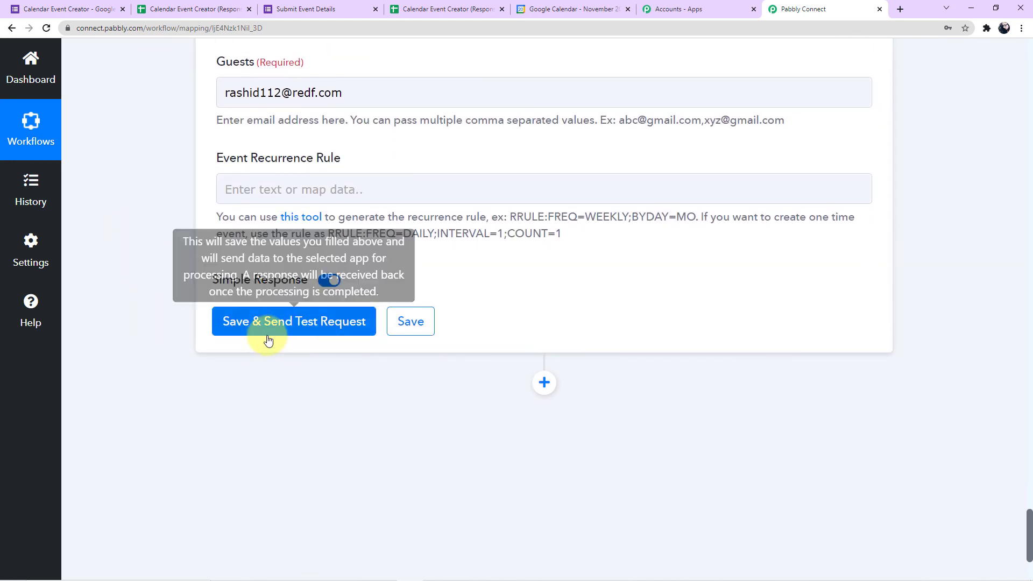
scroll(457, 243, "up", 8)
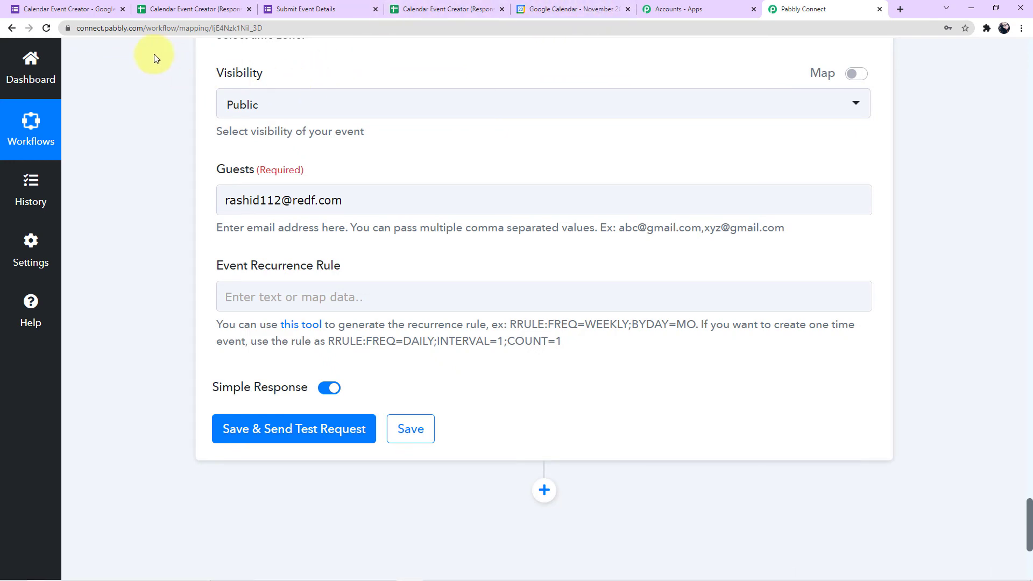
left_click(296, 429)
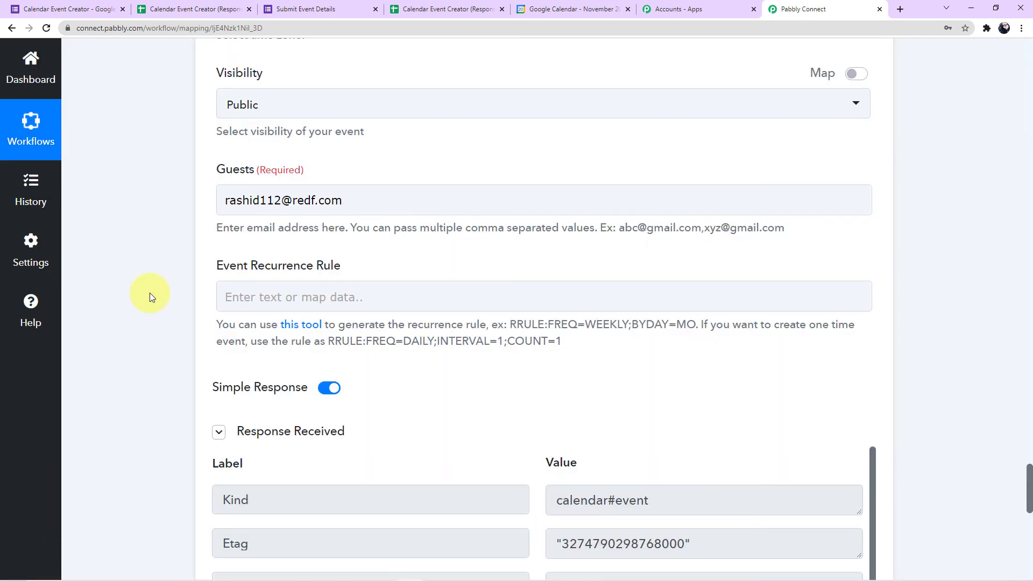
- Check the confirmed Live Presentation event in the test response, then switch to Google Calendar
scroll(150, 292, "down", 6)
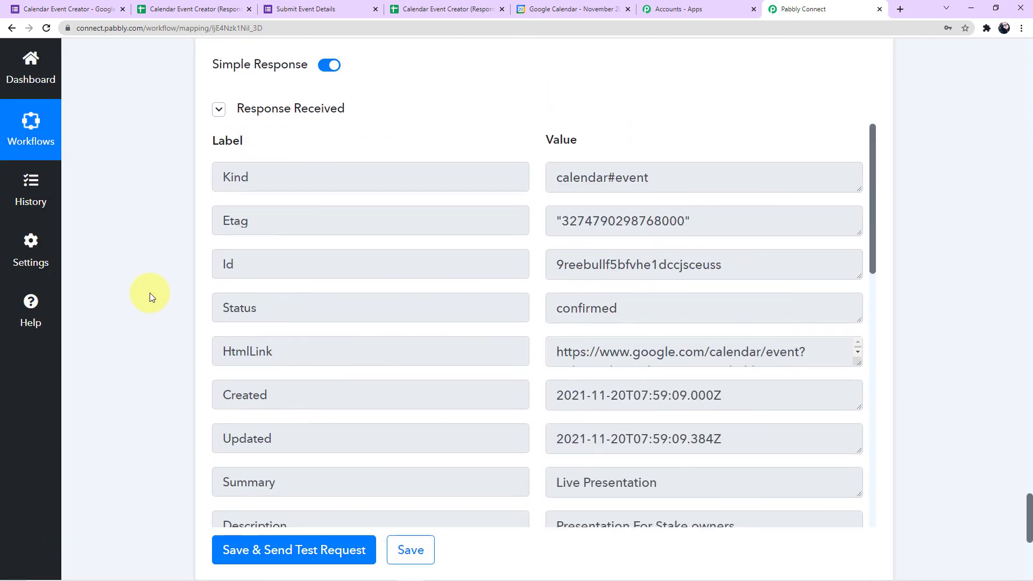
scroll(604, 320, "down", 2)
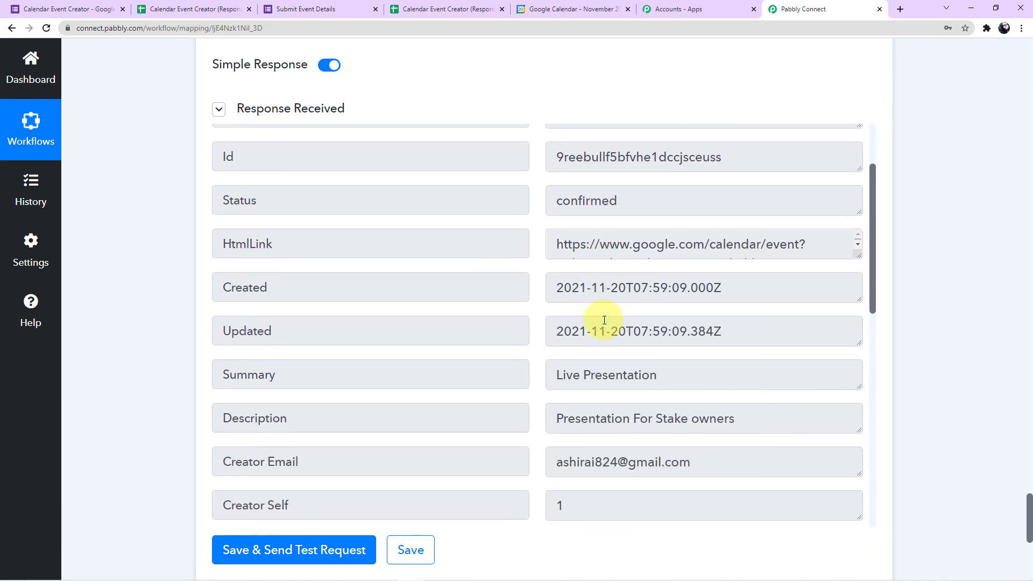
scroll(604, 320, "down", 2)
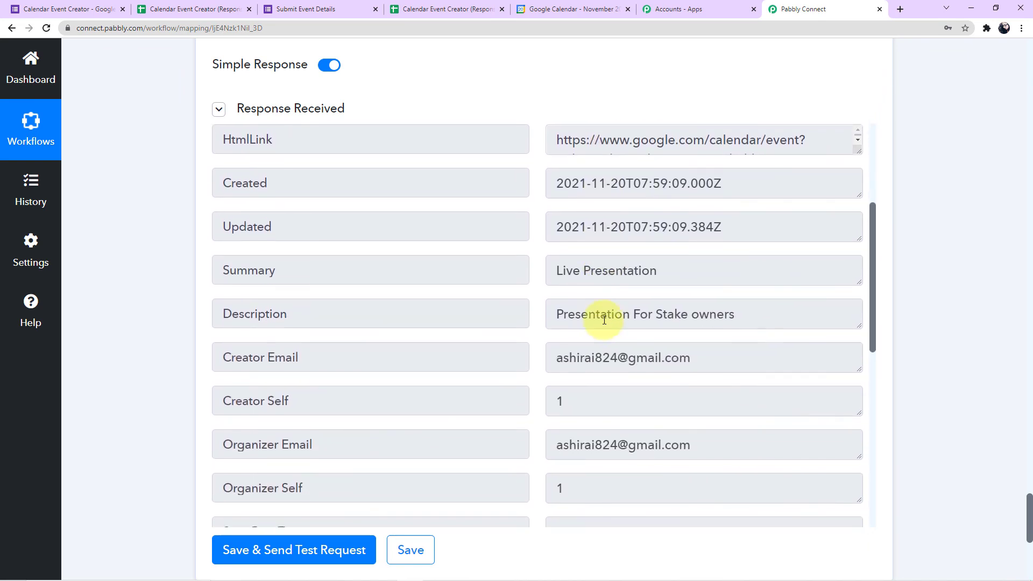
scroll(383, 288, "down", 5)
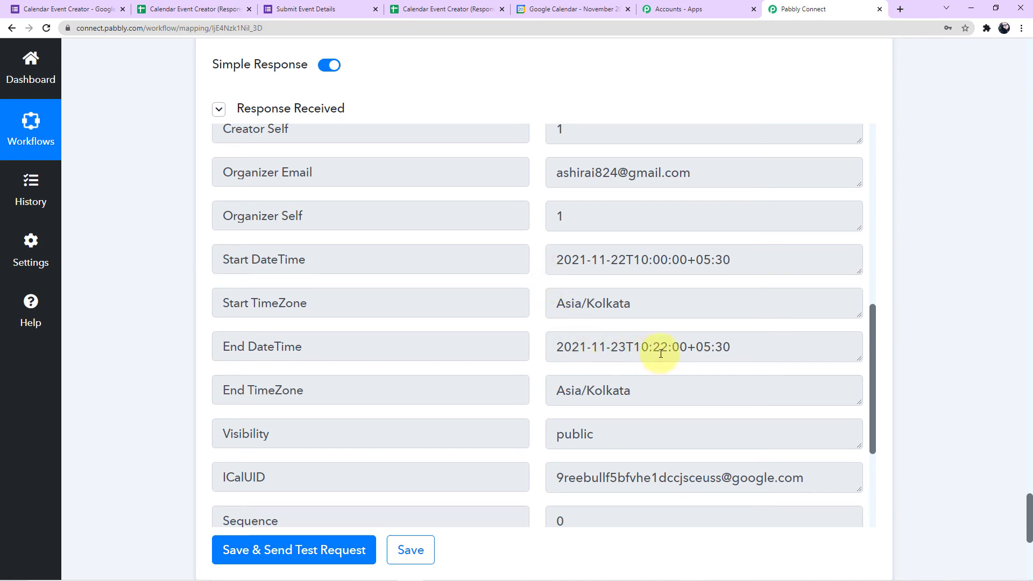
left_click(580, 16)
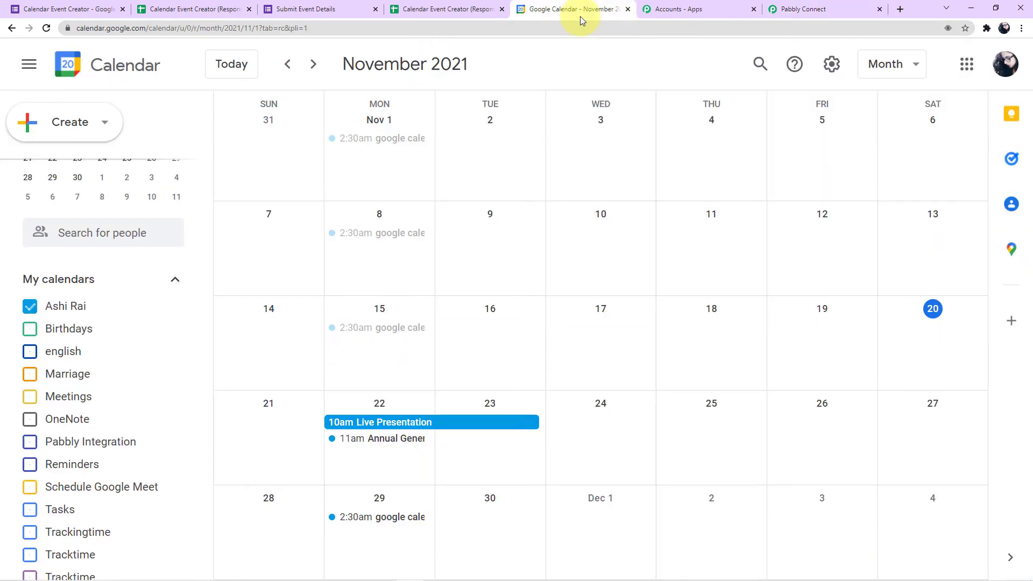
- Confirm the 10am Live Presentation event runs Nov 22 to Nov 23, then return to Pabbly Connect
left_click(378, 423)
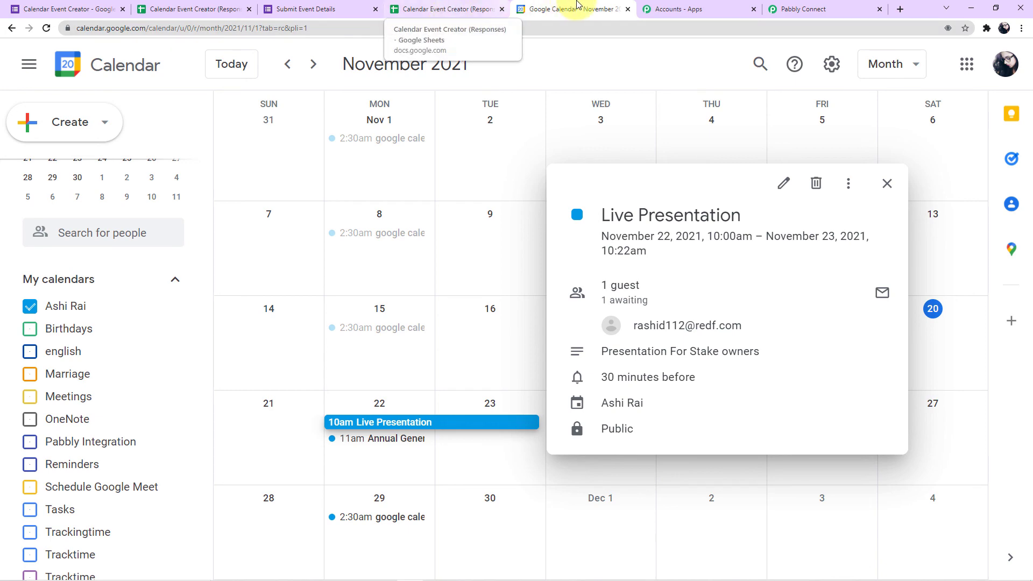
left_click(812, 10)
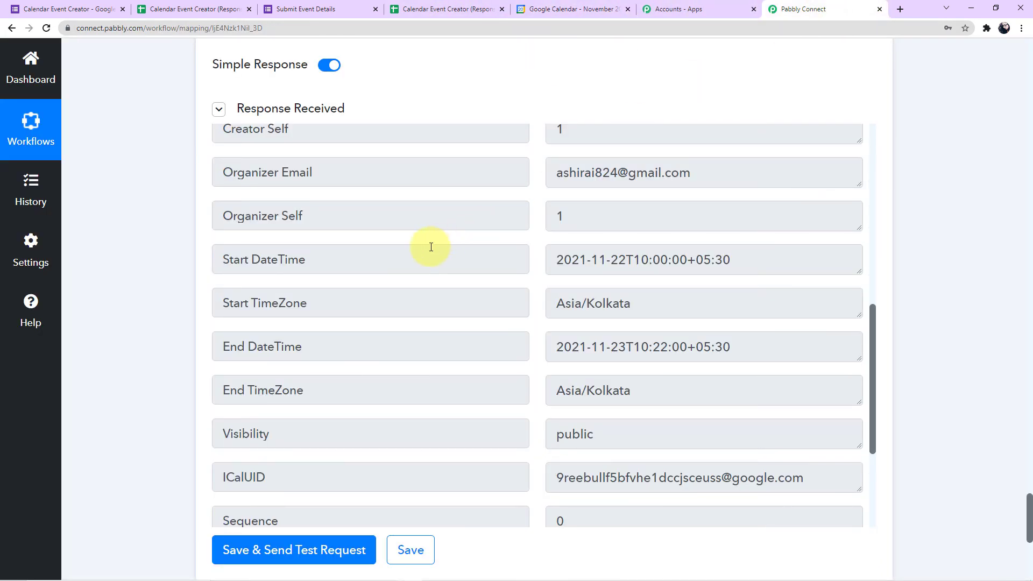
scroll(210, 198, "up", 8)
scroll(208, 199, "up", 4)
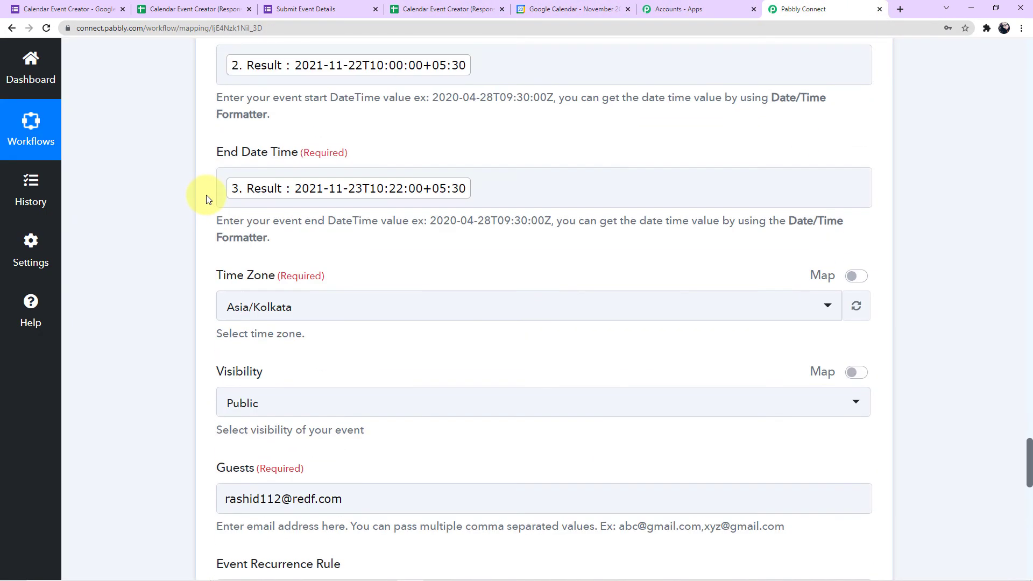
scroll(207, 199, "down", 8)
scroll(205, 195, "down", 10)
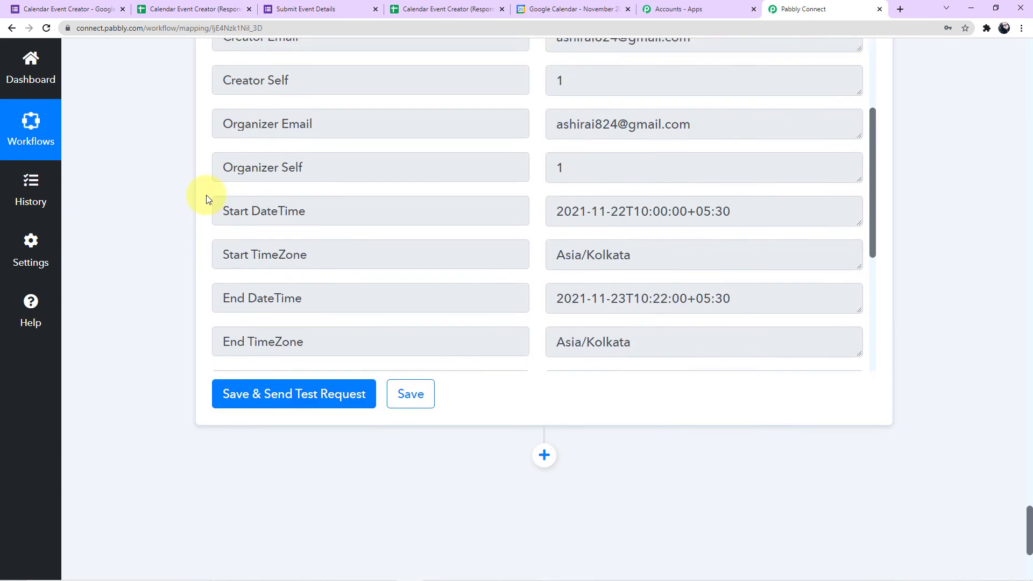
scroll(1006, 292, "up", 20)
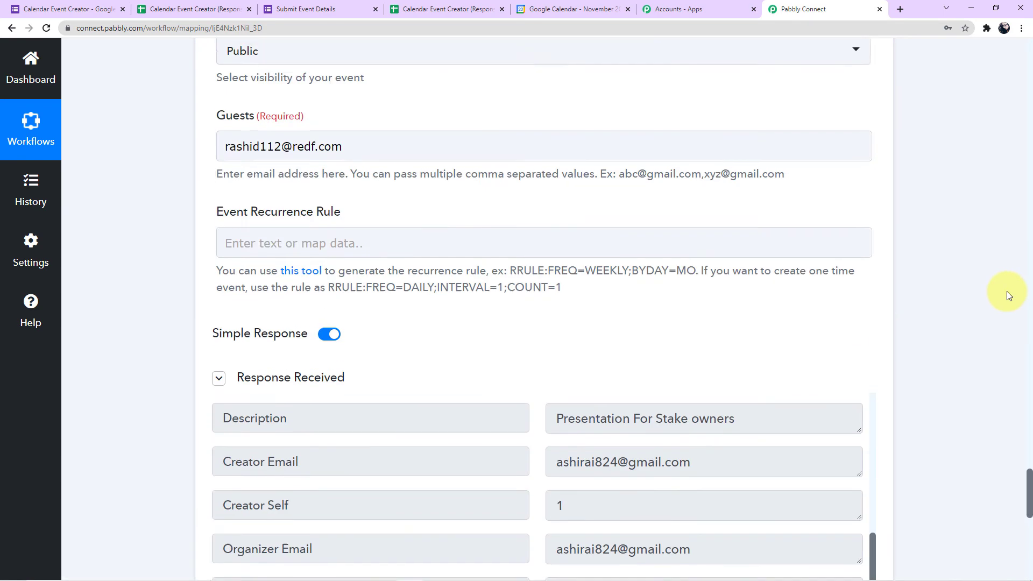
left_click_drag(1029, 417, 1028, 64)
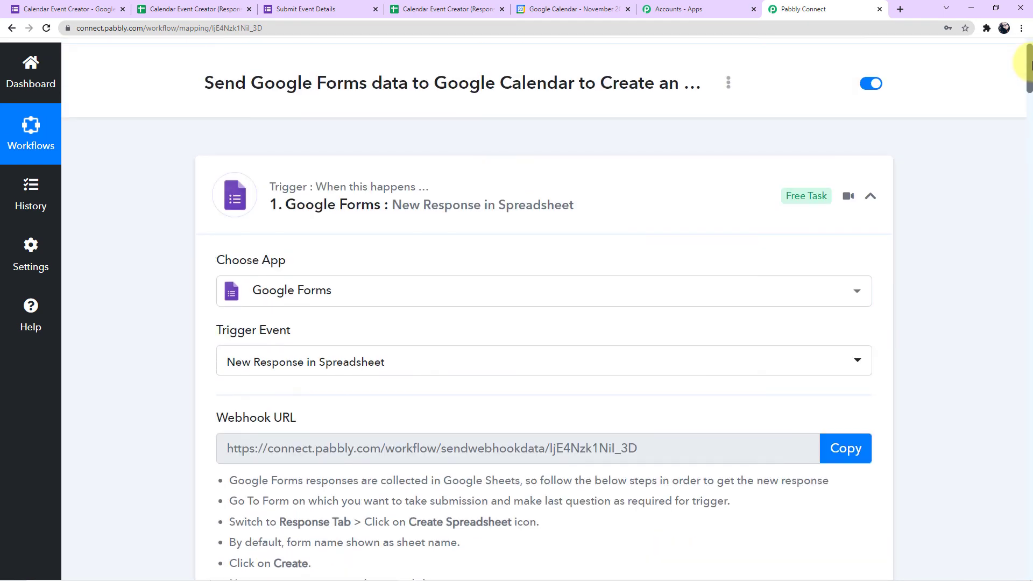
scroll(205, 216, "down", 2)
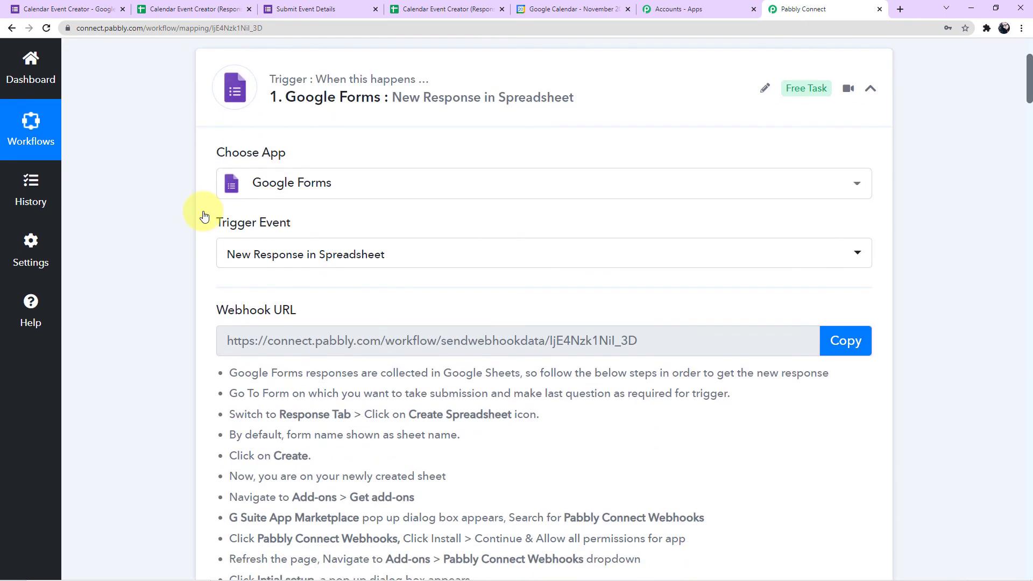
scroll(204, 216, "down", 1)
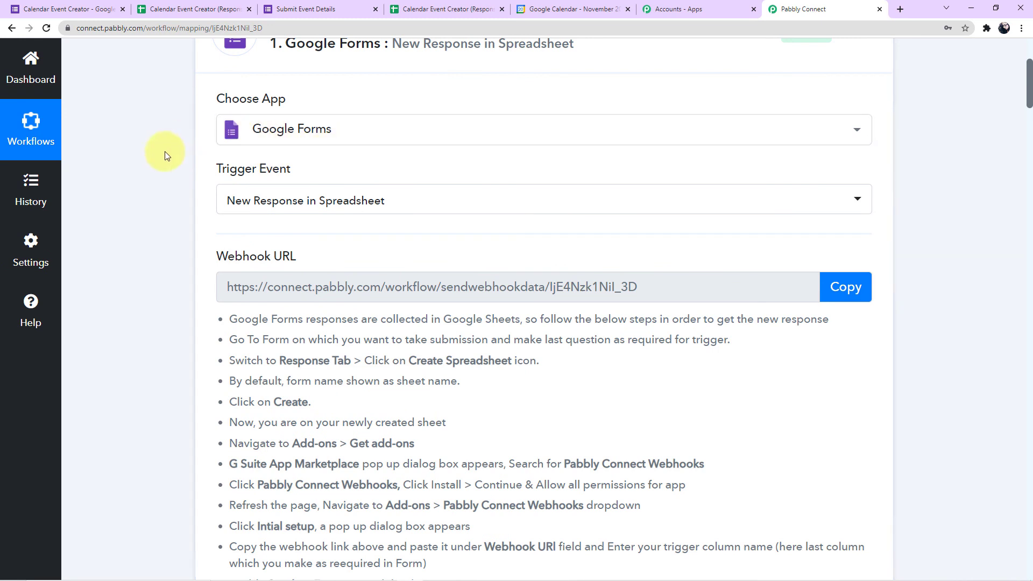
scroll(164, 151, "down", 2)
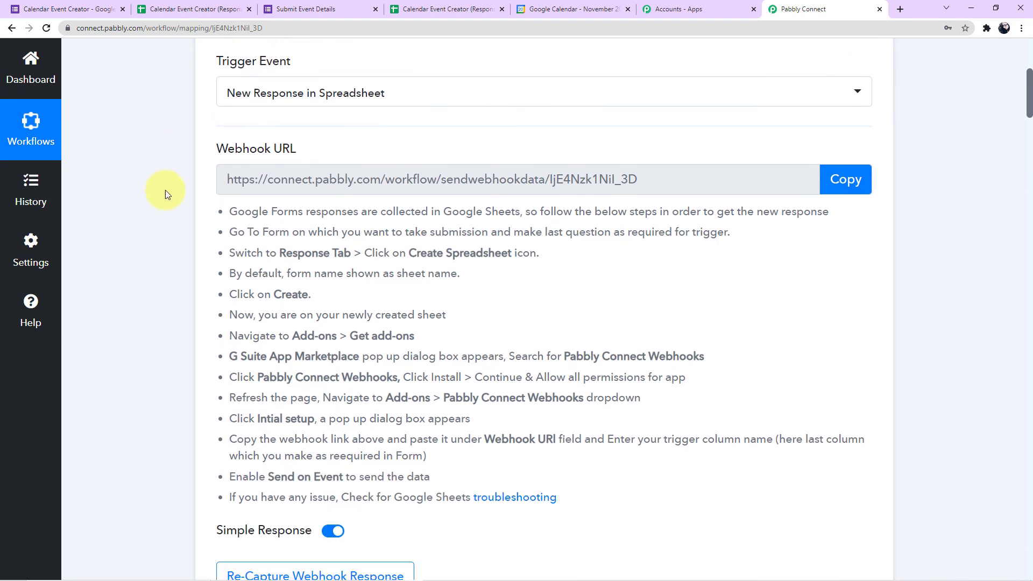
scroll(201, 198, "down", 7)
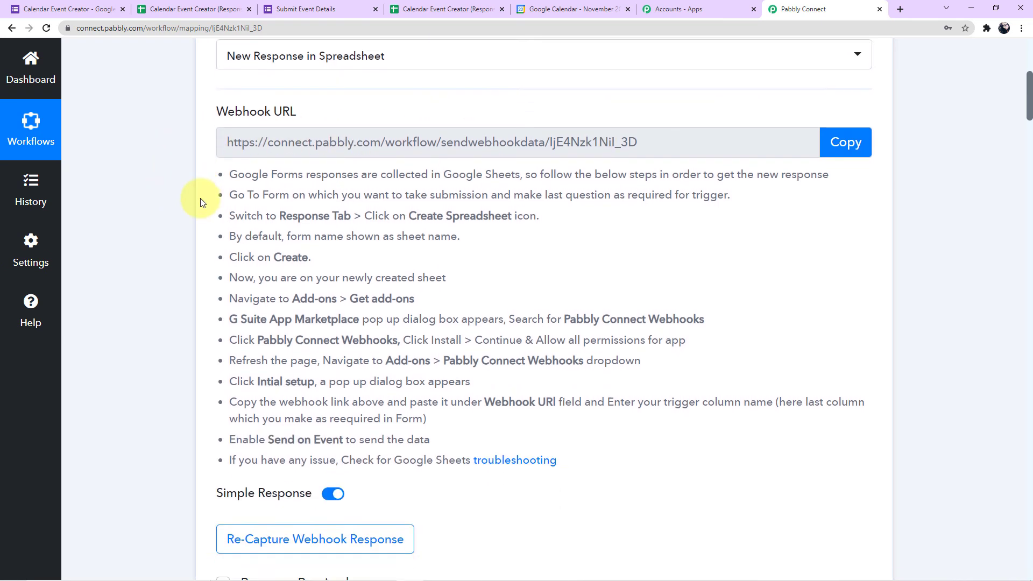
scroll(200, 202, "down", 3)
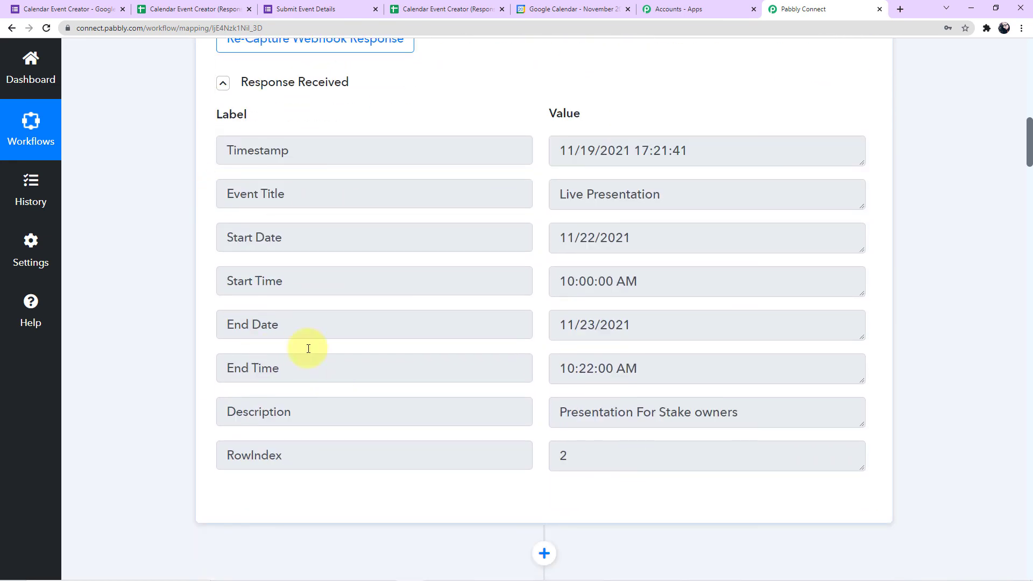
scroll(153, 299, "down", 5)
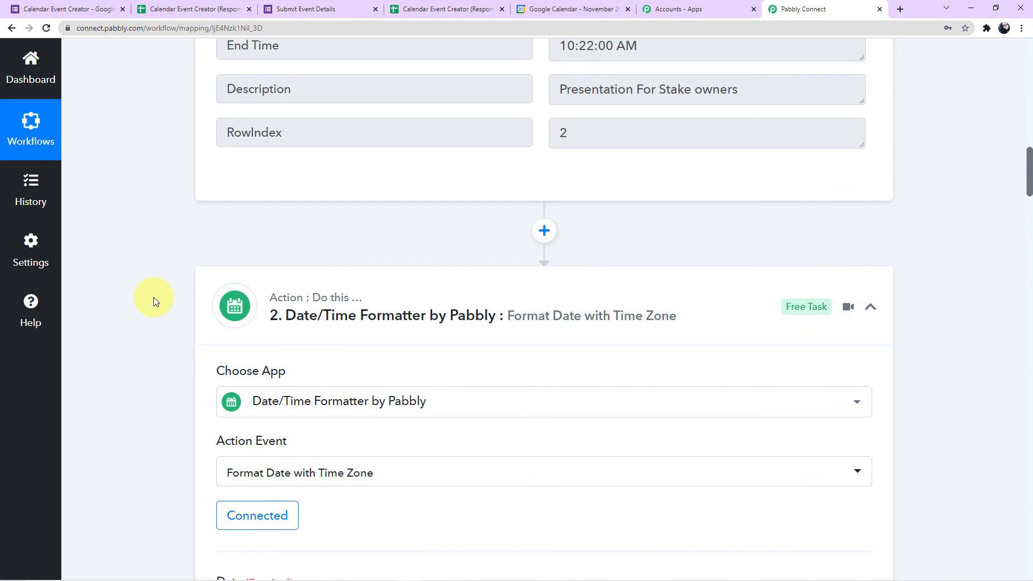
scroll(154, 301, "up", 4)
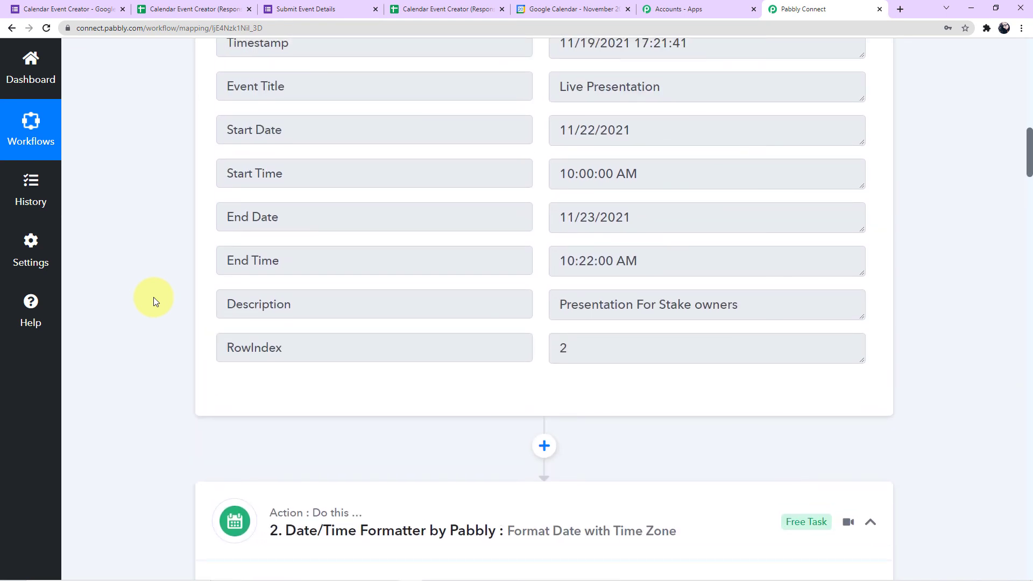
scroll(153, 297, "down", 11)
scroll(153, 297, "down", 10)
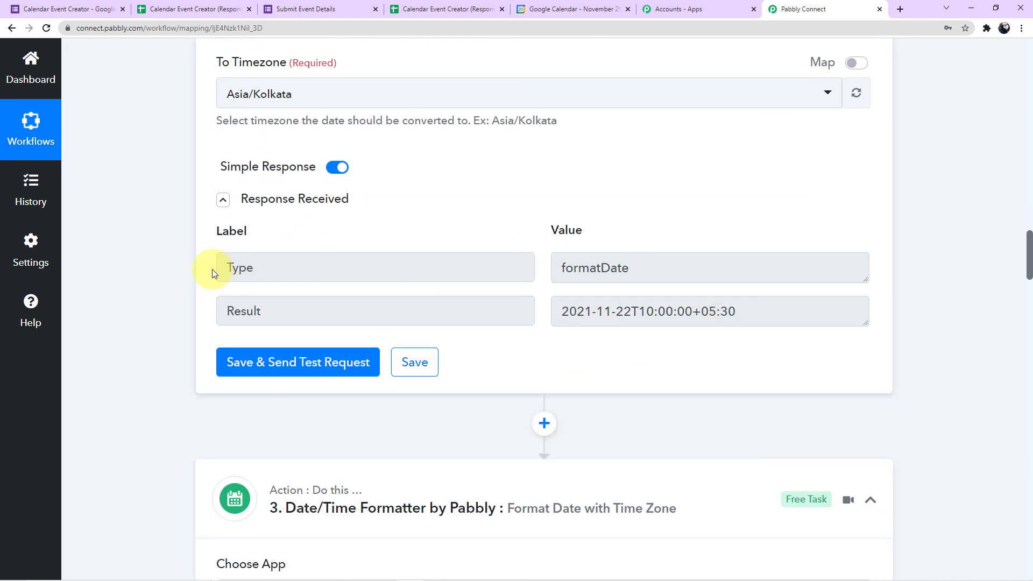
scroll(191, 287, "down", 5)
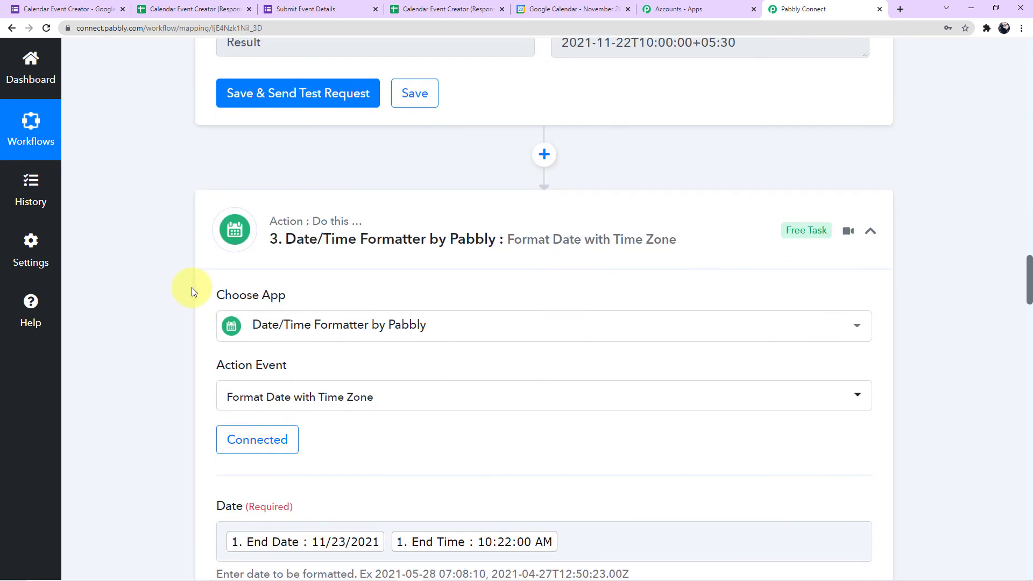
scroll(194, 293, "down", 6)
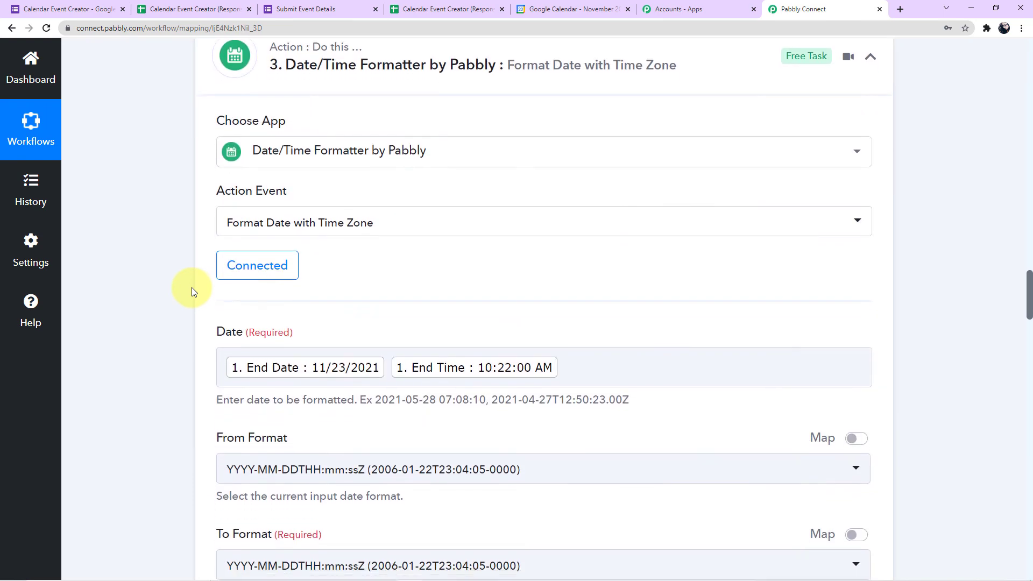
scroll(613, 239, "down", 9)
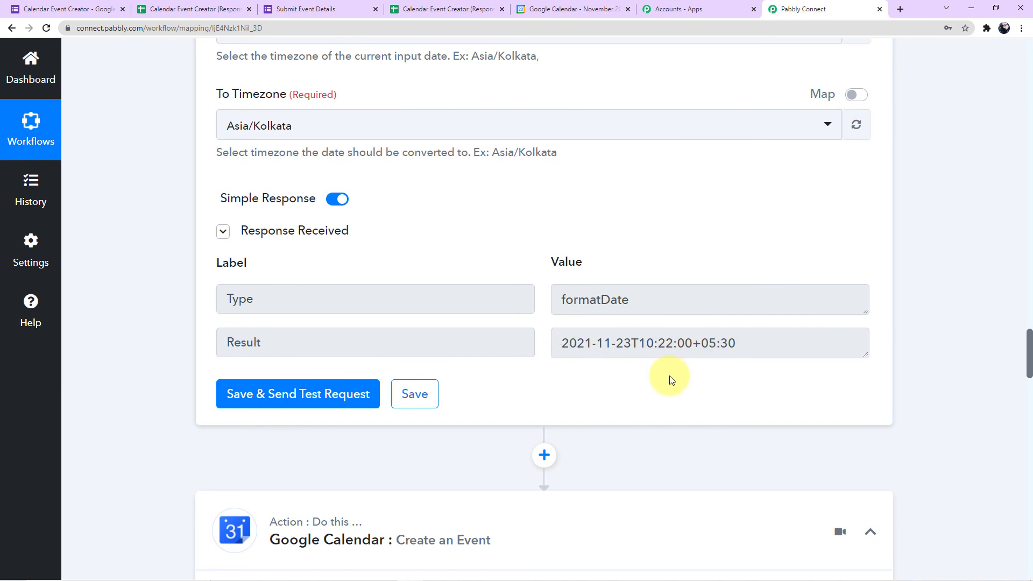
scroll(670, 379, "down", 5)
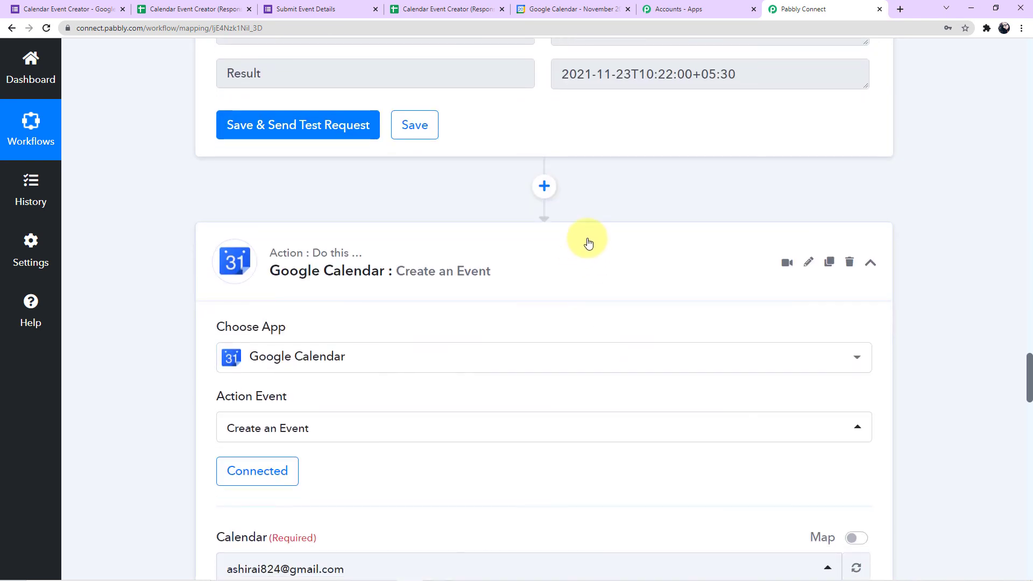
scroll(588, 243, "down", 5)
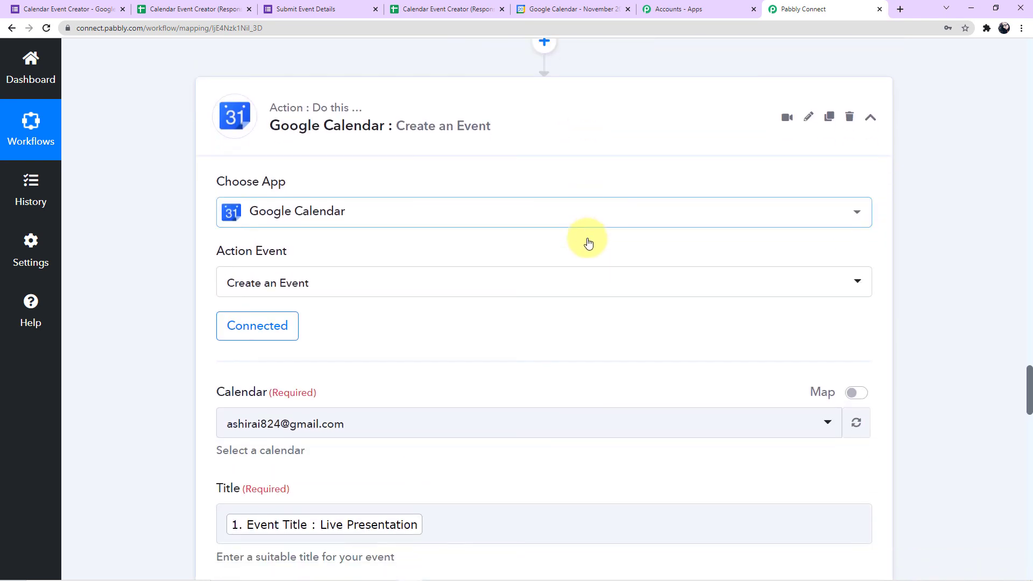
scroll(588, 243, "up", 2)
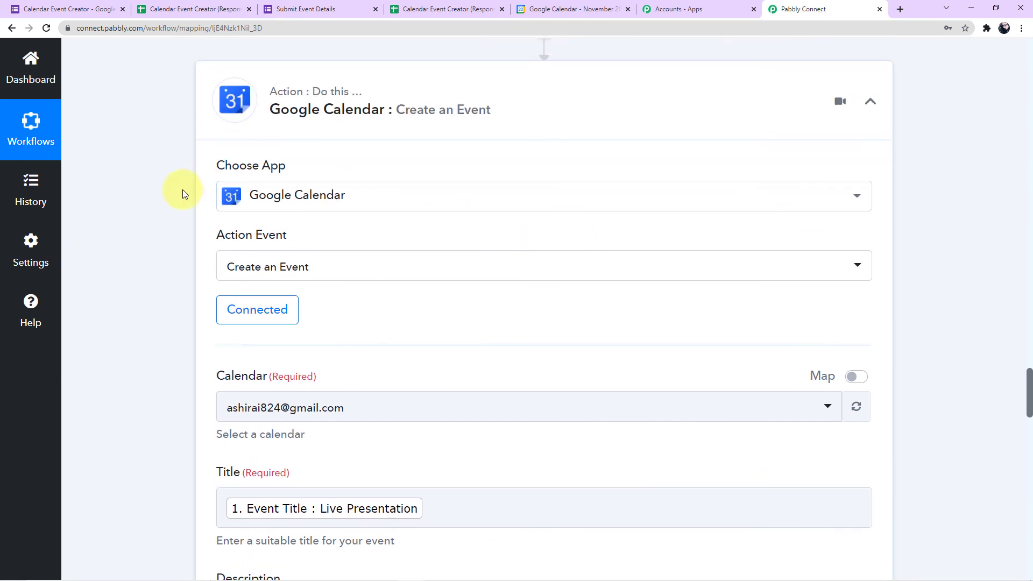
scroll(177, 196, "down", 6)
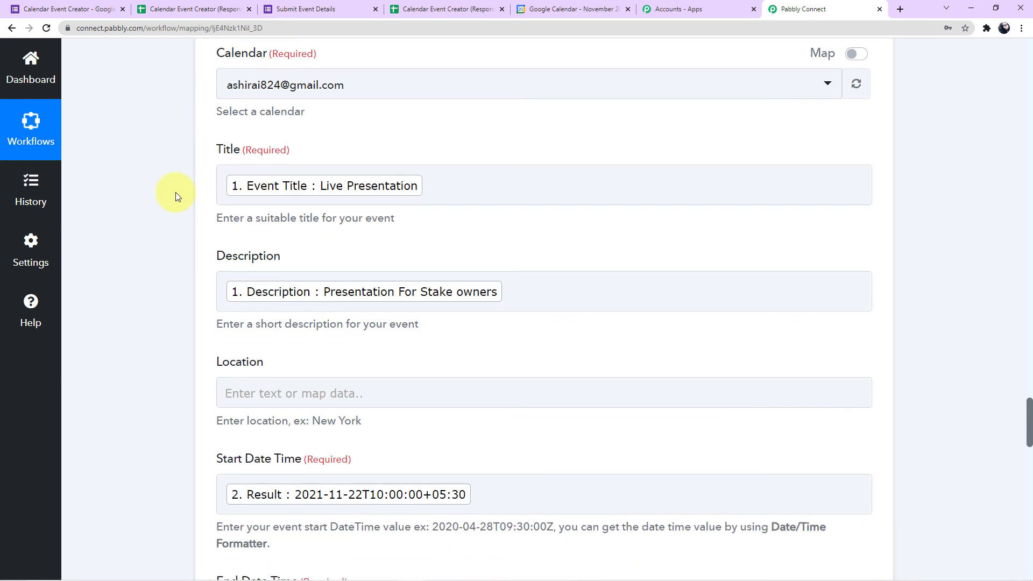
scroll(175, 196, "down", 5)
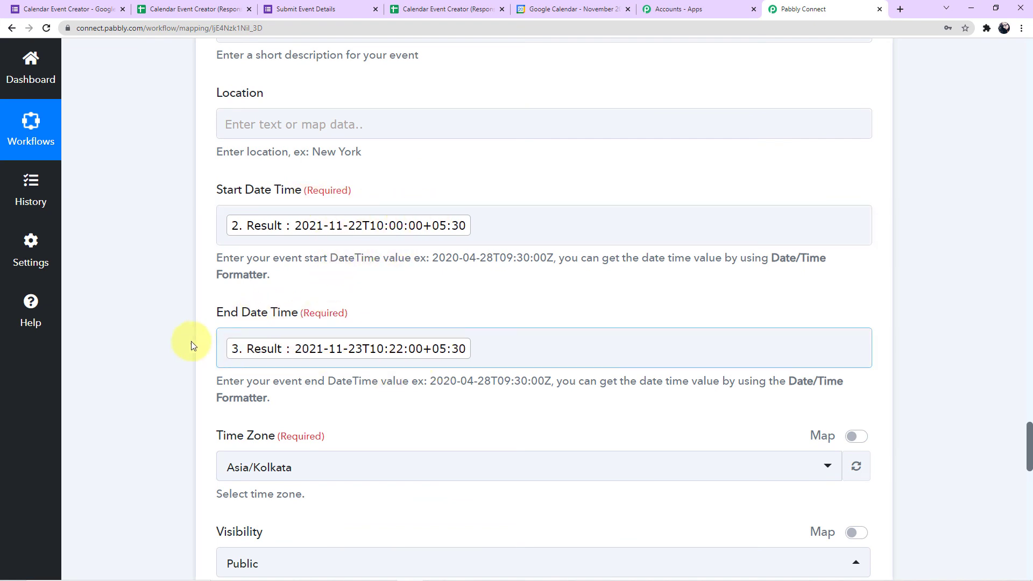
scroll(176, 340, "down", 5)
scroll(180, 345, "down", 2)
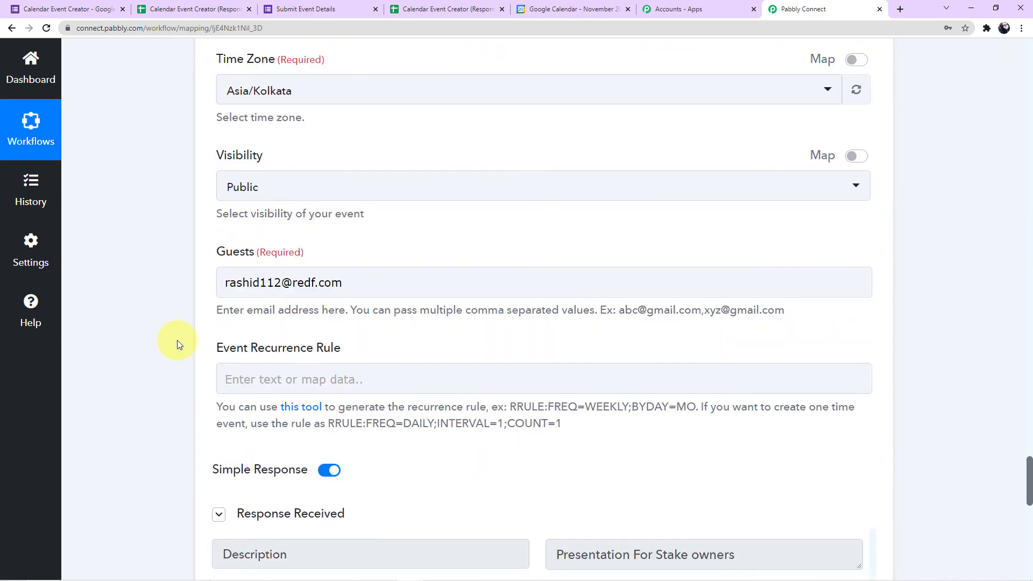
scroll(179, 344, "down", 5)
scroll(176, 340, "down", 5)
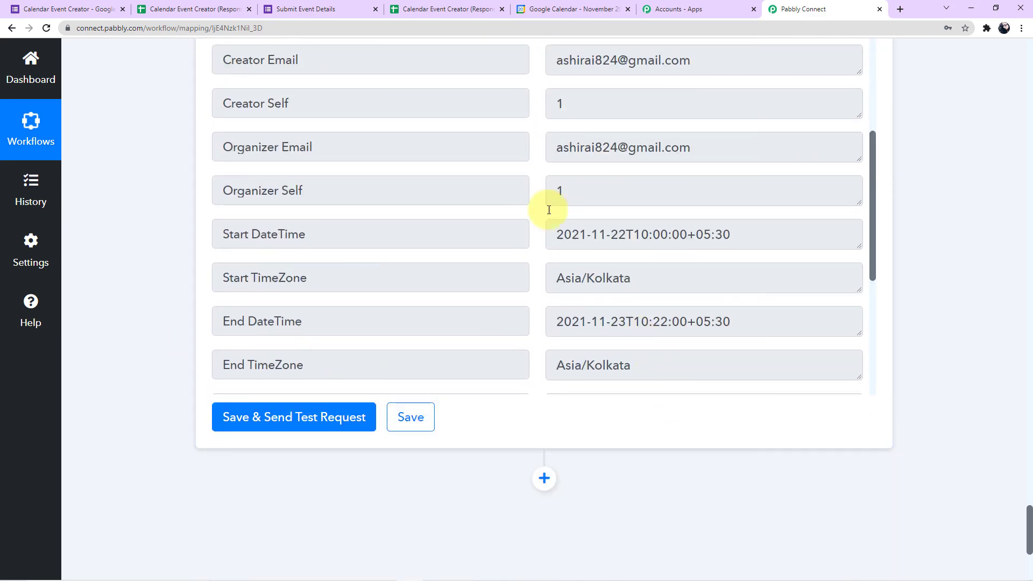
left_click(424, 11)
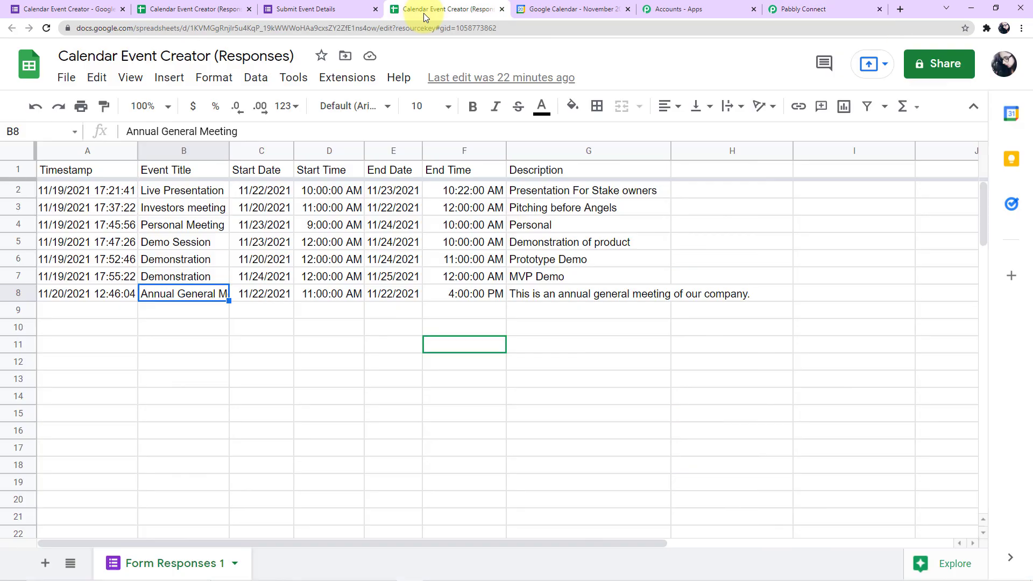
left_click(565, 10)
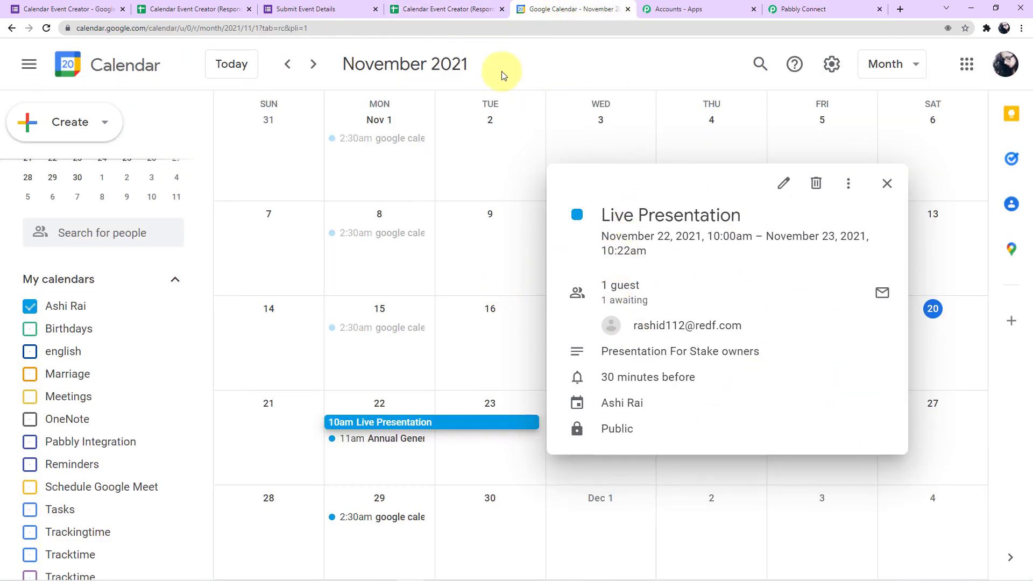
left_click(790, 10)
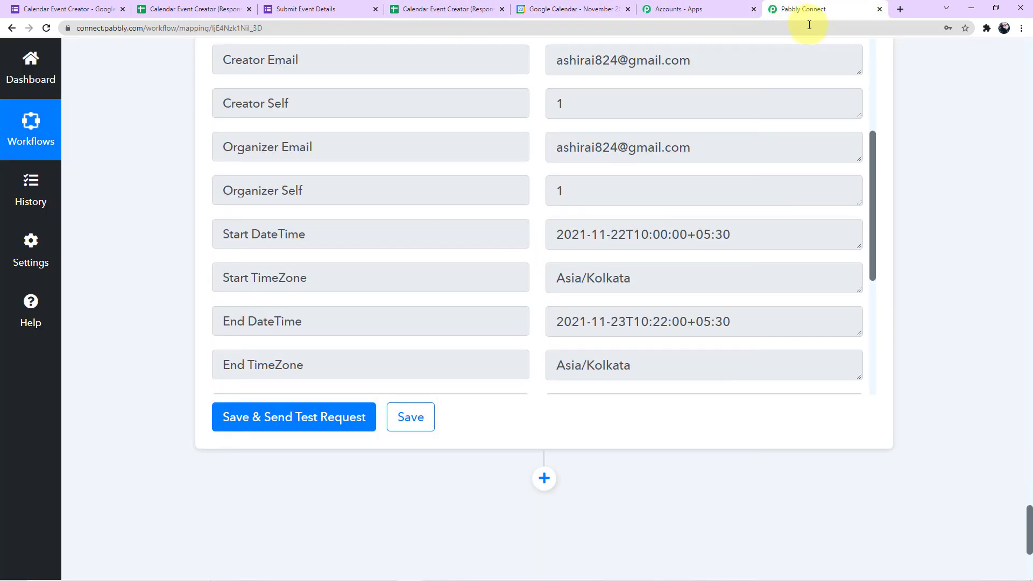
- Save the Create an Event step, getting Data Saved Successfully, and scroll back up the workflow
left_click(434, 426)
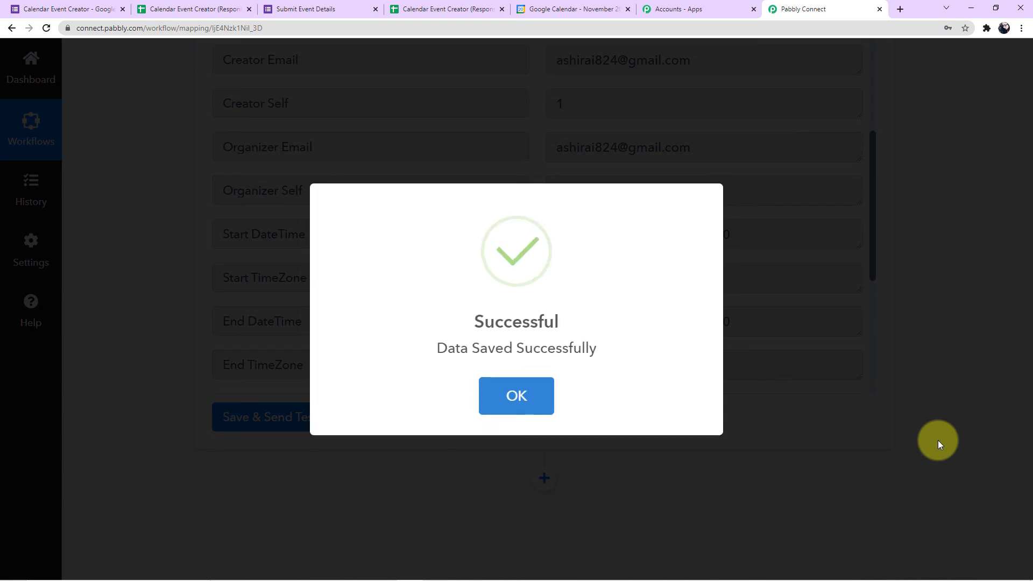
scroll(937, 440, "up", 3)
scroll(938, 440, "up", 15)
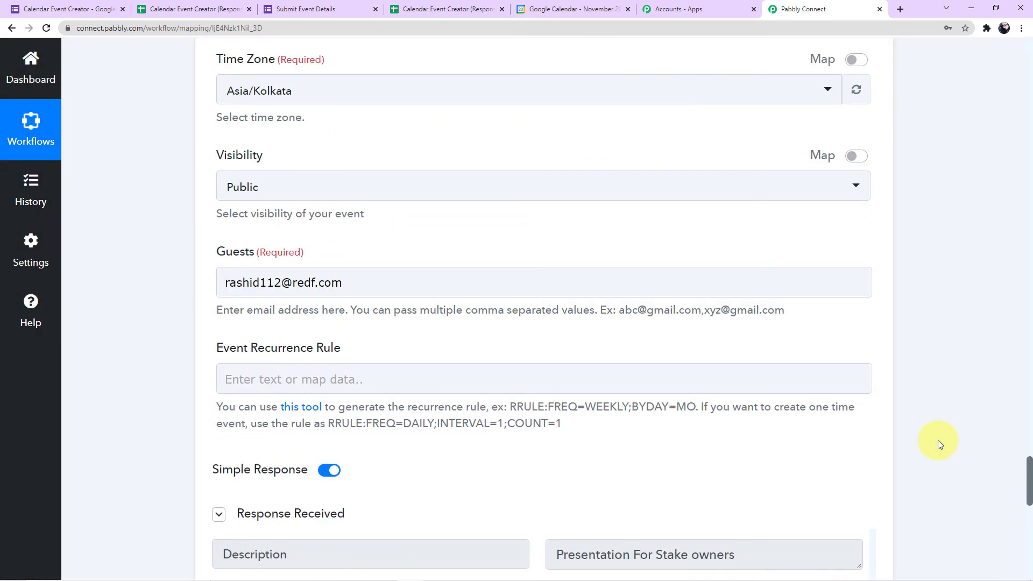
scroll(938, 440, "up", 15)
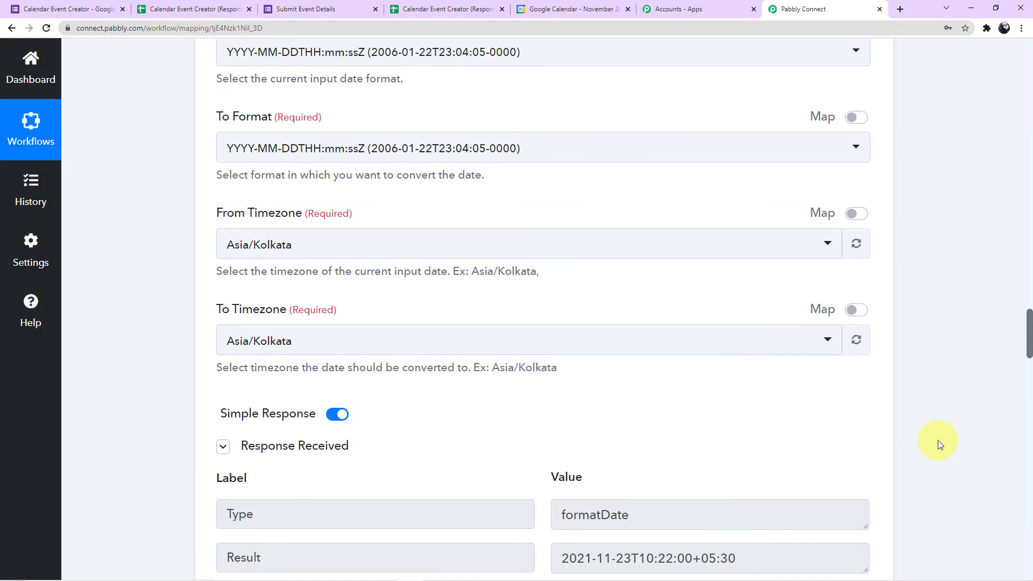
scroll(938, 440, "up", 12)
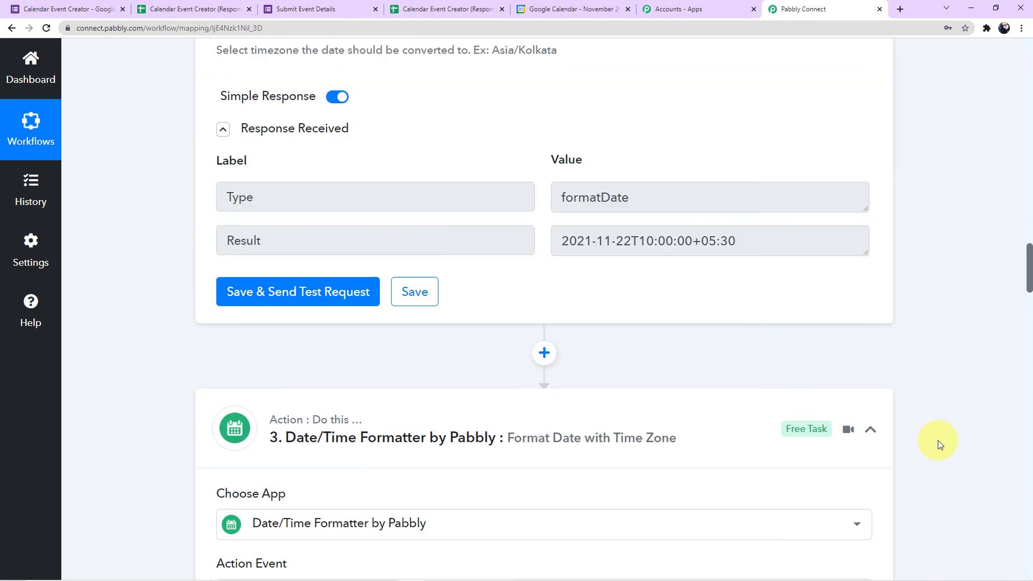
scroll(938, 440, "up", 8)
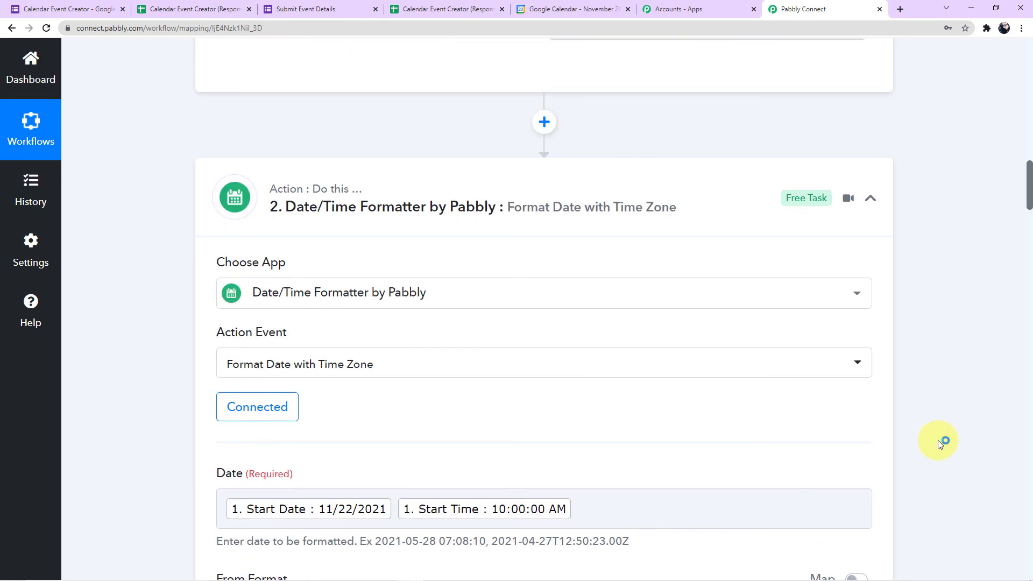
scroll(937, 440, "up", 2)
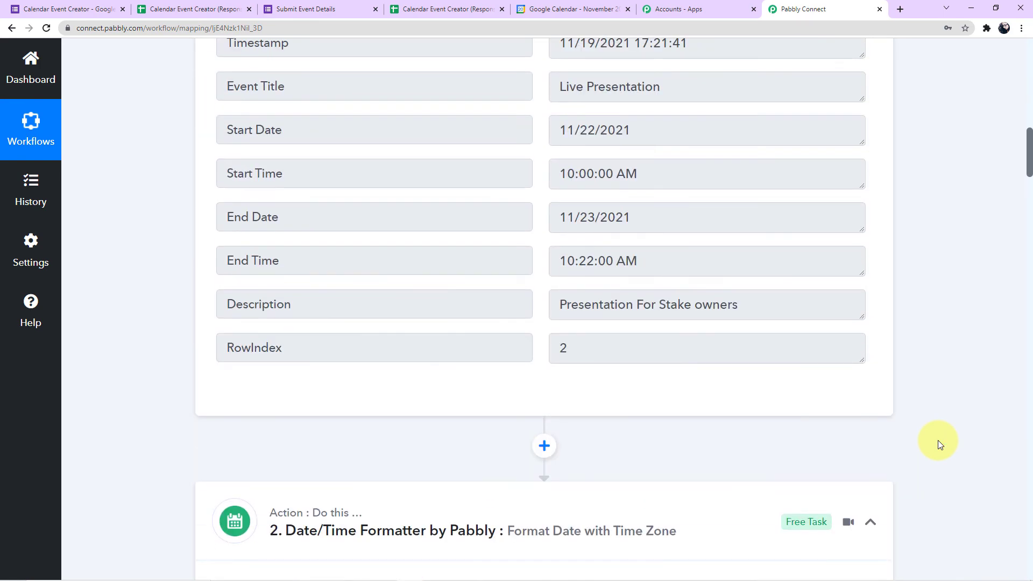